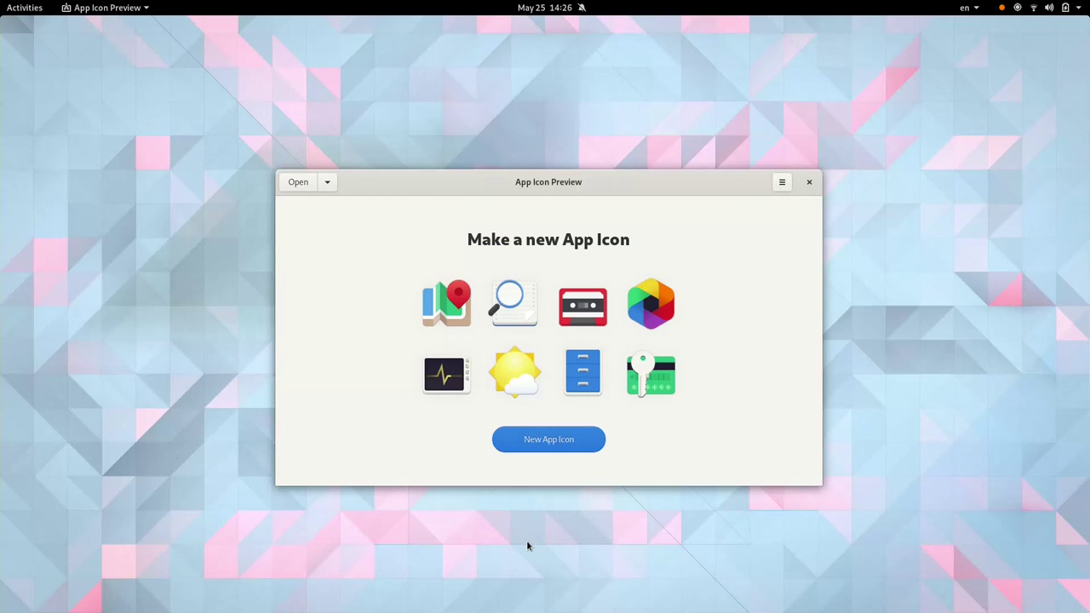
Create a new app icon in ~/Projects, using the developer's reverse-domain name ending in .Notes as the app name.
{"action": "left_click", "coordinate": [531, 439]}
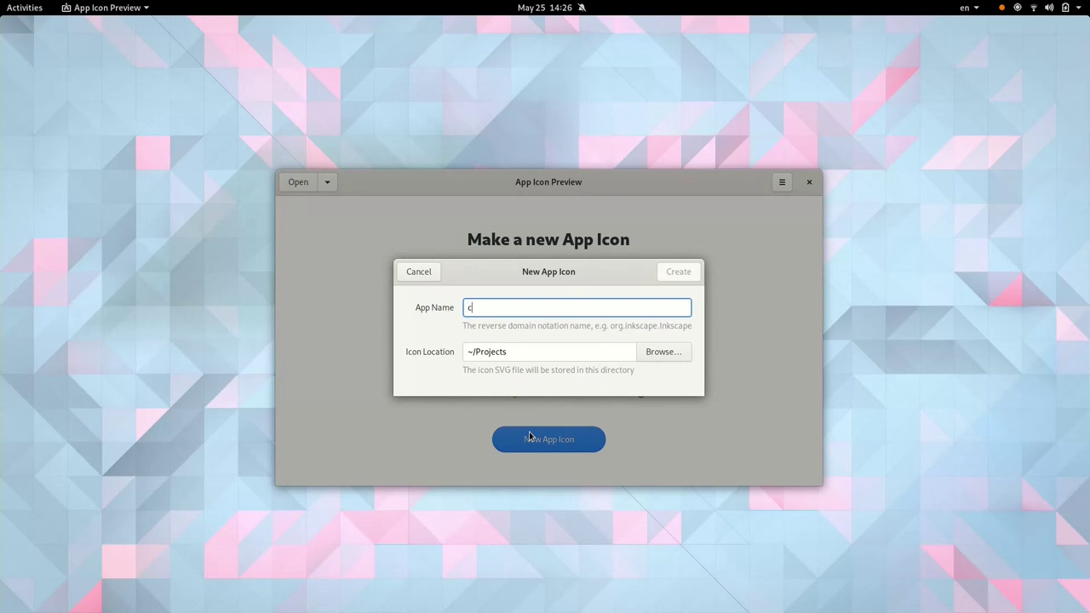
{"action": "type", "text": "com.tobiasb"}
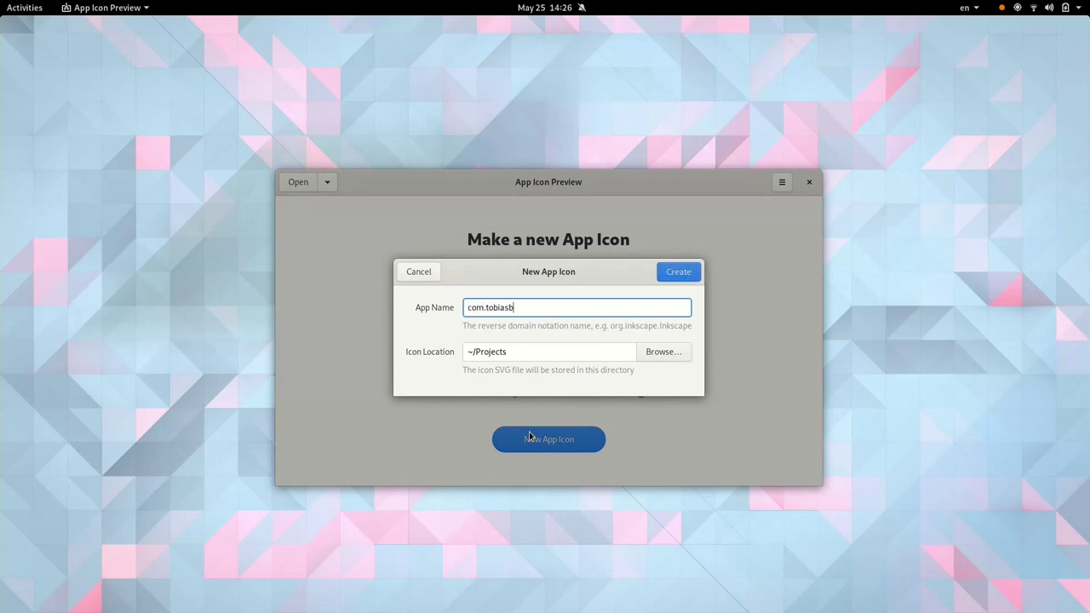
{"action": "type", "text": "ernard.N"}
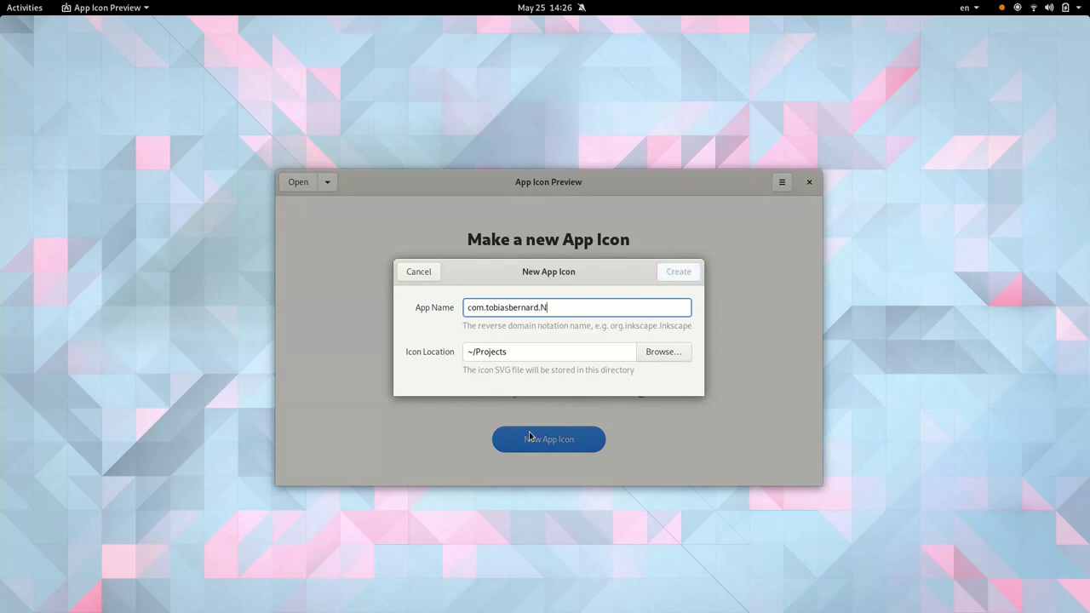
{"action": "type", "text": "otes"}
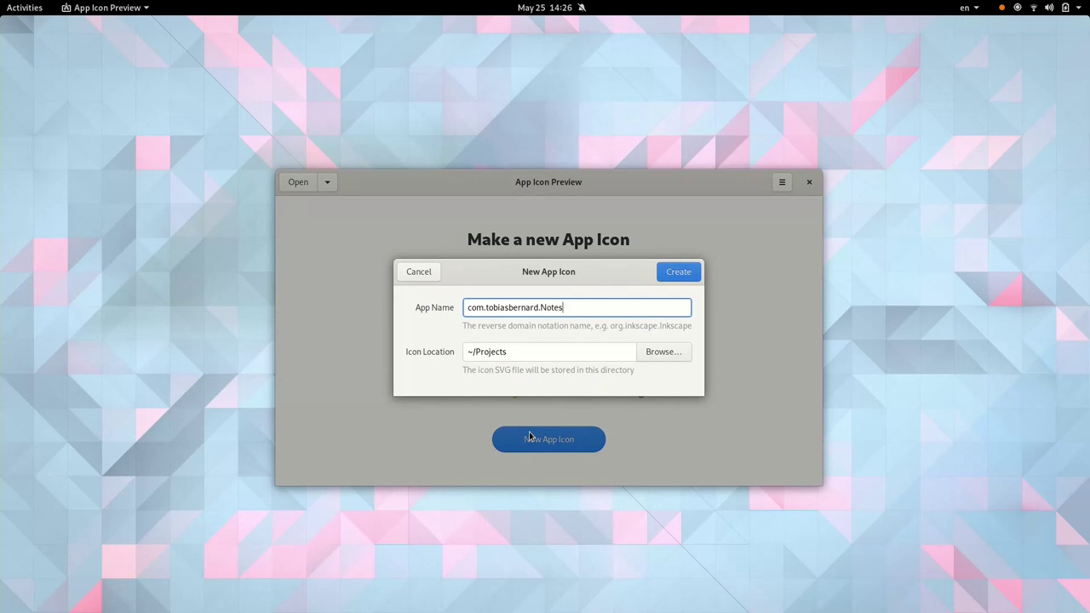
{"action": "left_click", "coordinate": [679, 272]}
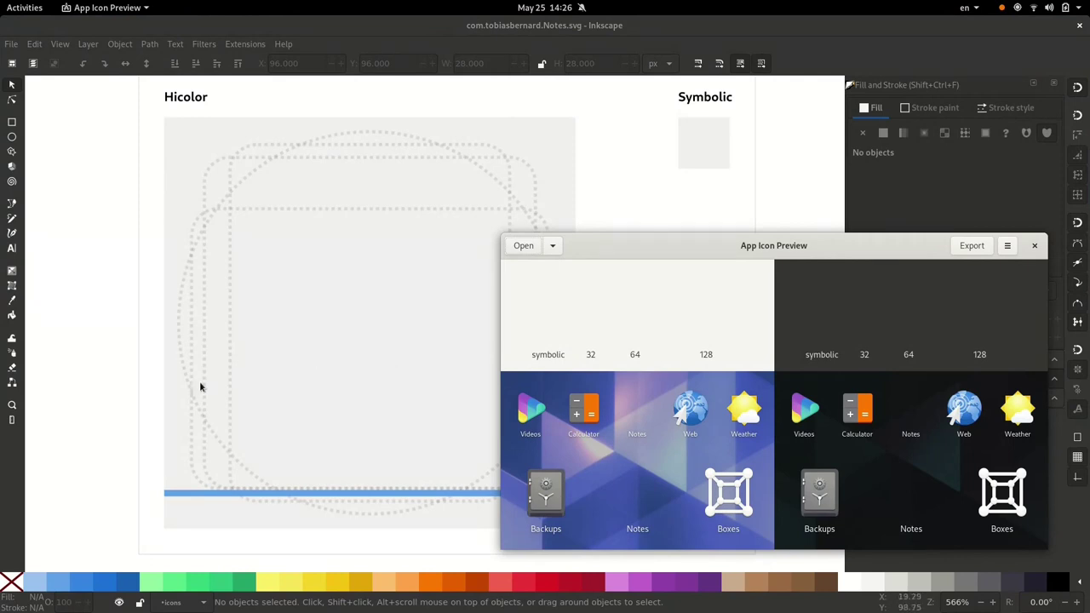
Examine the icon template in Inkscape: baseplates, example icons, symbolic glyphs and the grid, icons, baseplate and template layers.
{"action": "left_click", "coordinate": [100, 398]}
{"action": "scroll", "coordinate": [99, 397], "scroll_direction": "down", "scroll_amount": 2}
{"action": "left_click_drag", "start_coordinate": [113, 392], "coordinate": [489, 244]}
{"action": "scroll", "coordinate": [243, 357], "scroll_direction": "down", "scroll_amount": 2}
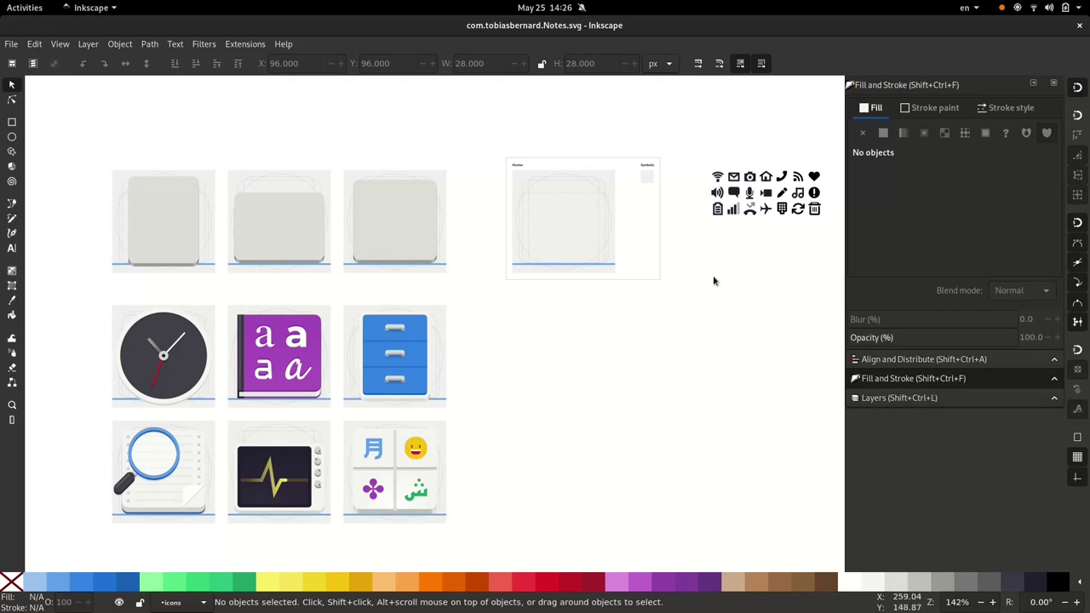
{"action": "left_click_drag", "start_coordinate": [714, 281], "coordinate": [662, 311]}
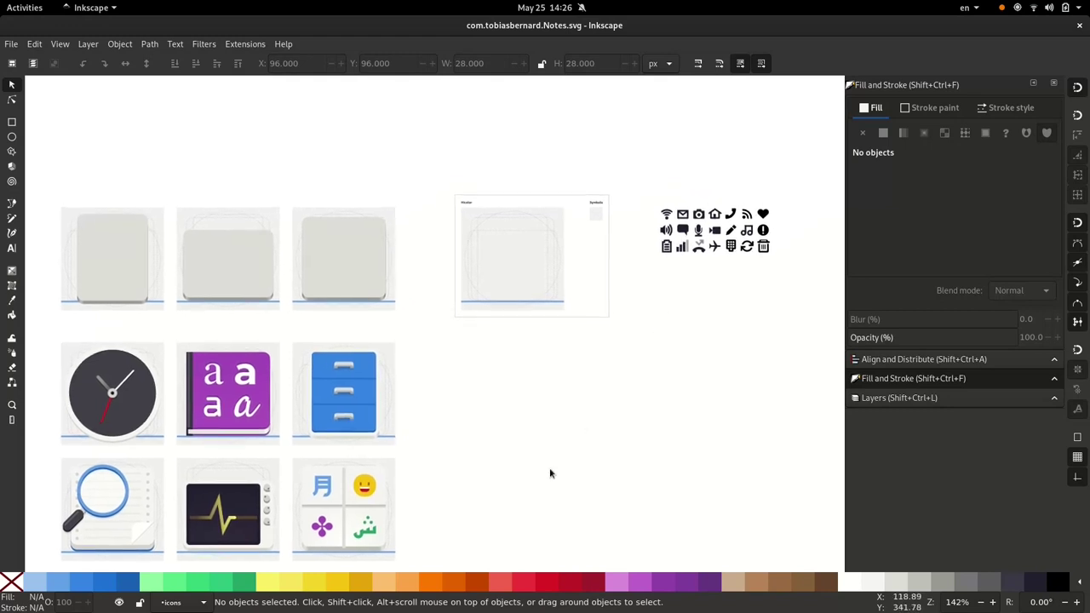
{"action": "left_click", "coordinate": [936, 398]}
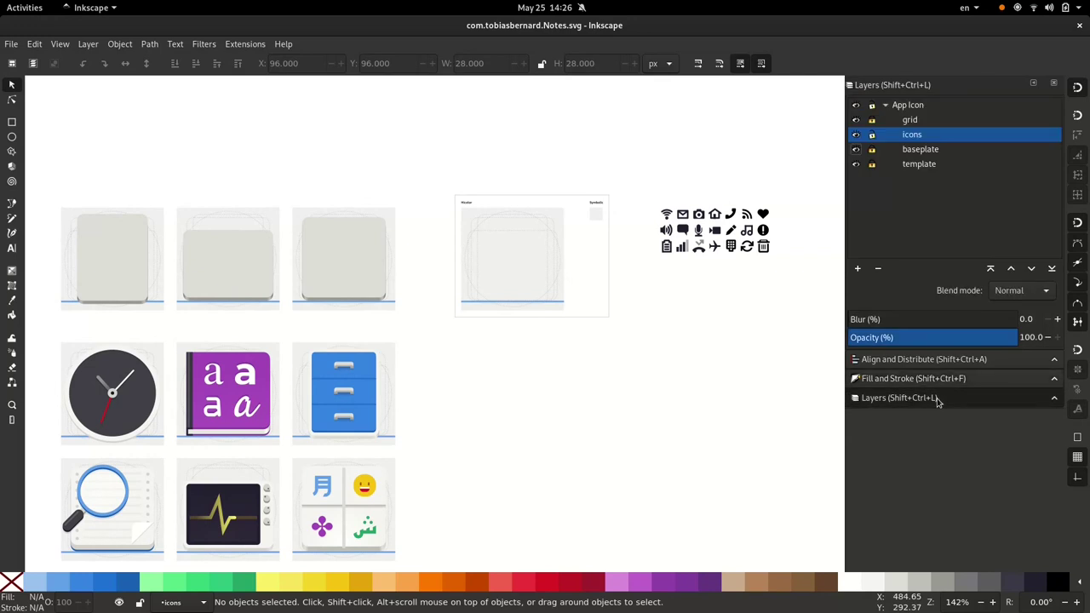
{"action": "left_click", "coordinate": [857, 120]}
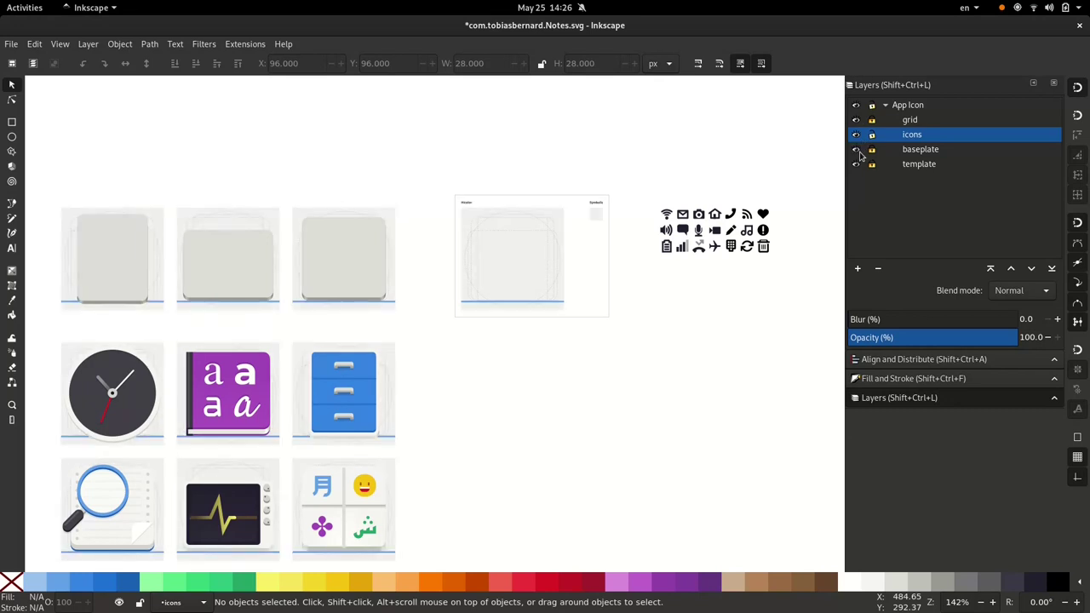
{"action": "double_click", "coordinate": [911, 138]}
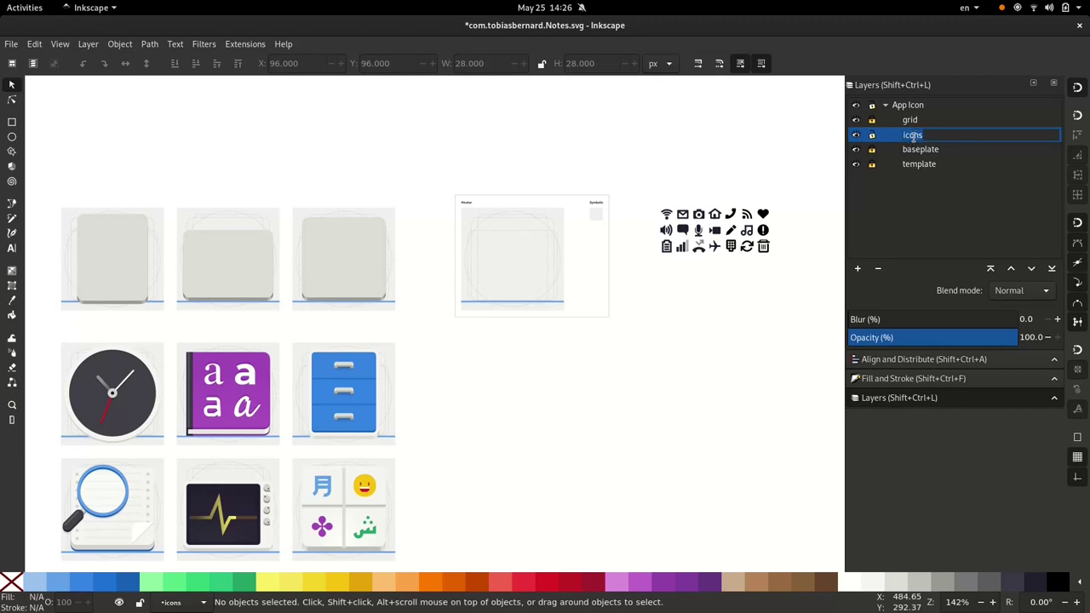
{"action": "left_click", "coordinate": [694, 341]}
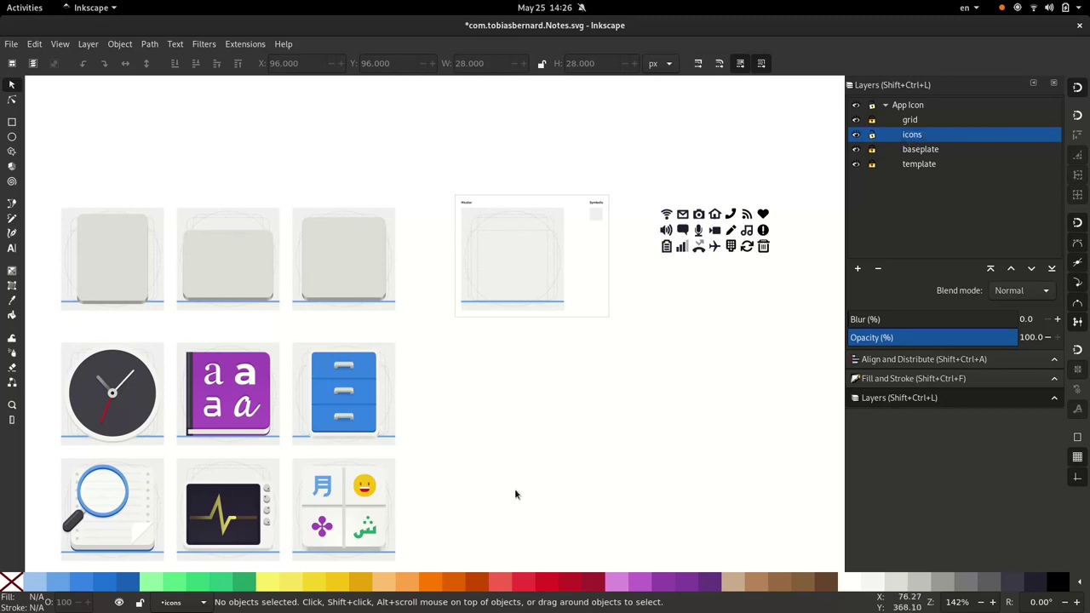
Copy the magnifier-on-paper example icon into the Hicolor canvas and snap it to the grid at X 10, Y 24.
{"action": "left_click", "coordinate": [126, 521]}
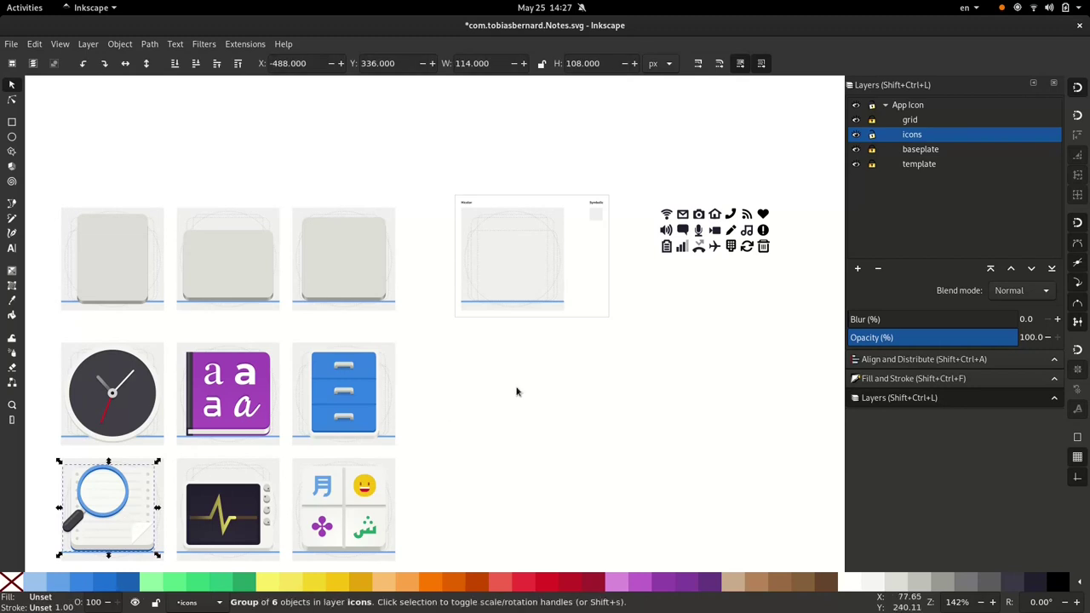
{"action": "scroll", "coordinate": [527, 259], "scroll_direction": "up", "scroll_amount": 3}
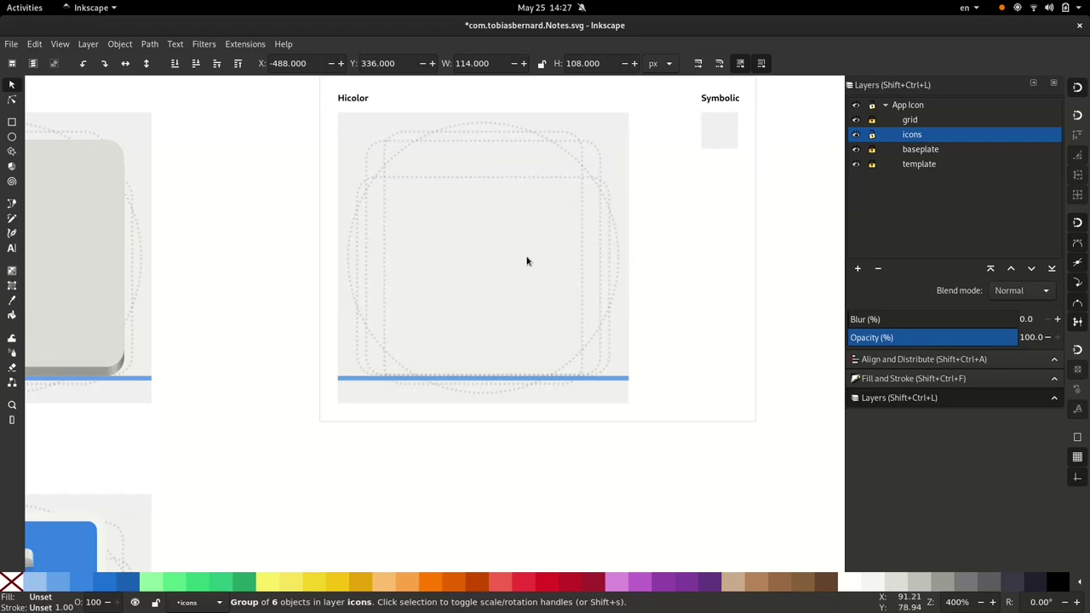
{"action": "key", "text": "ctrl+v"}
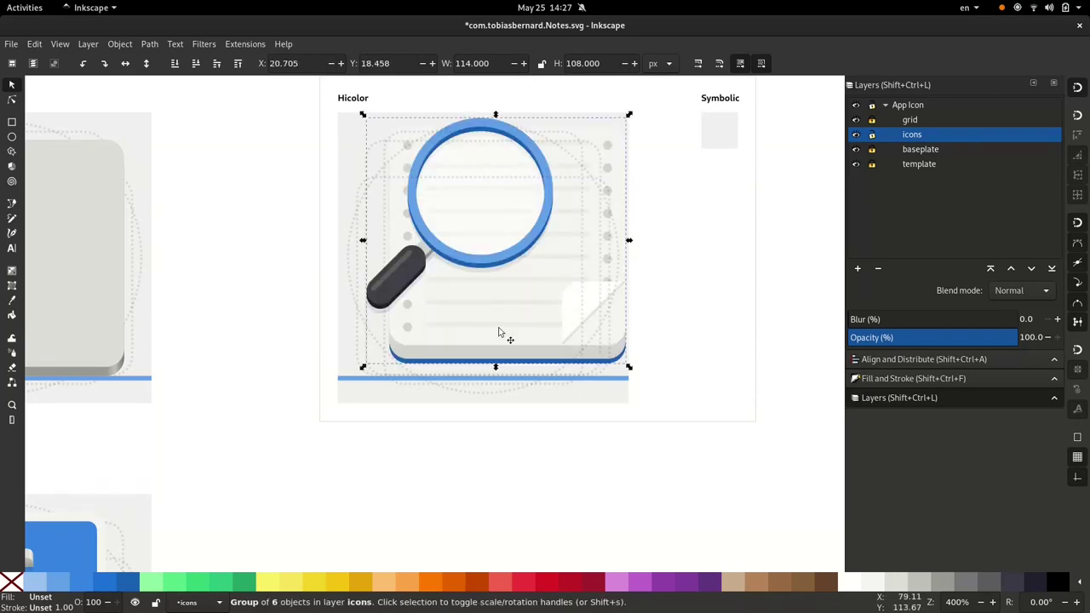
{"action": "left_click_drag", "start_coordinate": [512, 345], "coordinate": [486, 360]}
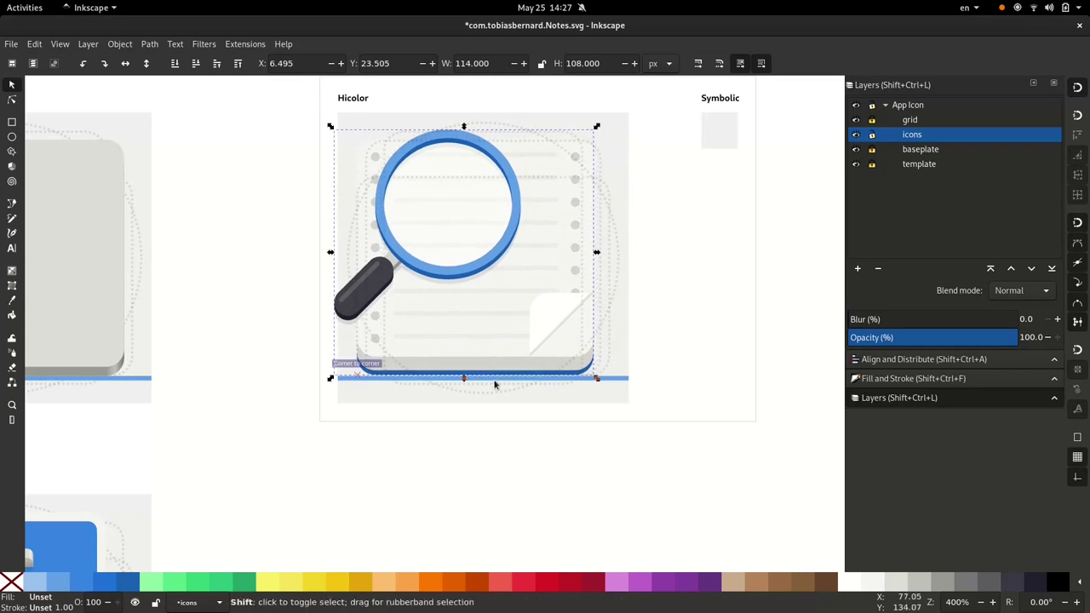
{"action": "key", "text": "numbersign"}
{"action": "scroll", "coordinate": [481, 370], "scroll_direction": "up", "scroll_amount": 2, "text": "ctrl"}
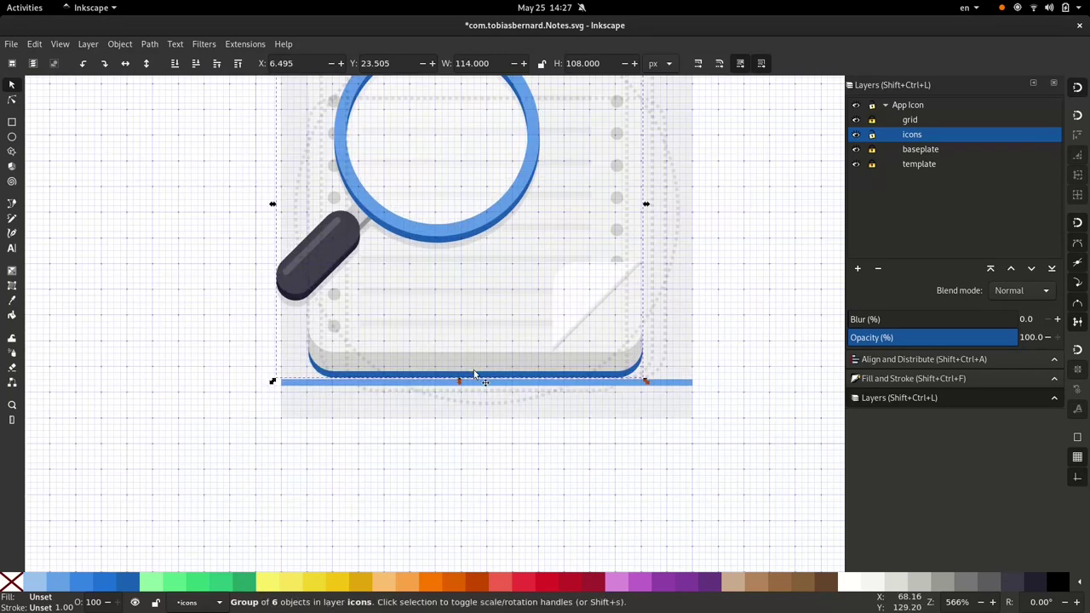
{"action": "left_click_drag", "start_coordinate": [469, 378], "coordinate": [488, 375]}
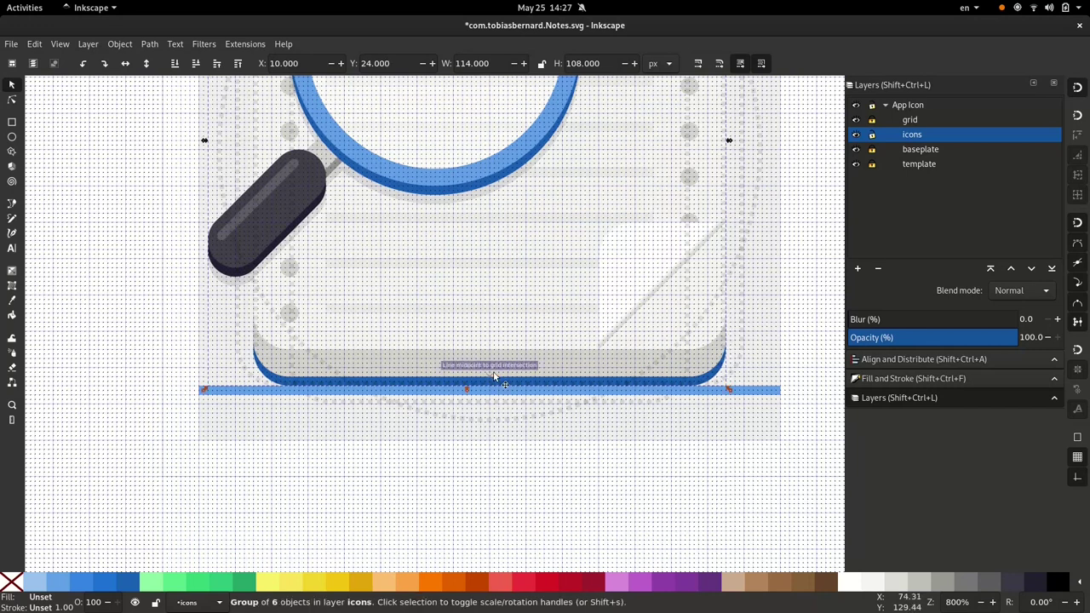
Ungroup the pasted icon and delete its magnifier, ruled lines and both columns of punch holes, with the grid hidden.
{"action": "scroll", "coordinate": [504, 345], "scroll_direction": "down", "scroll_amount": 1, "text": "ctrl"}
{"action": "key", "text": "ctrl+shift+g"}
{"action": "scroll", "coordinate": [504, 317], "scroll_direction": "up", "scroll_amount": 4}
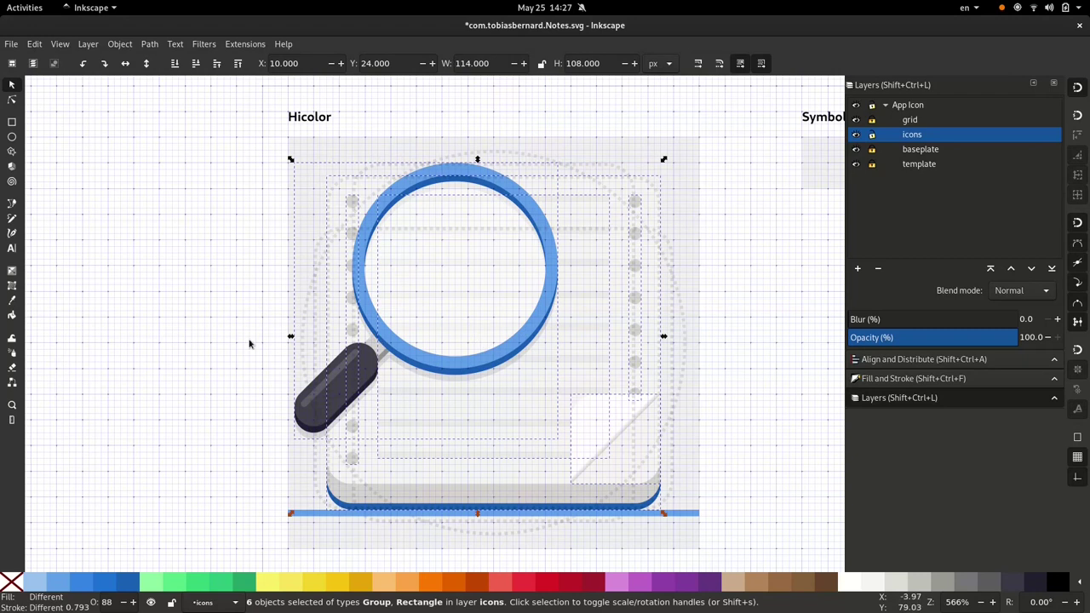
{"action": "left_click", "coordinate": [165, 426]}
{"action": "key", "text": "numbersign"}
{"action": "left_click_drag", "start_coordinate": [254, 461], "coordinate": [593, 140]}
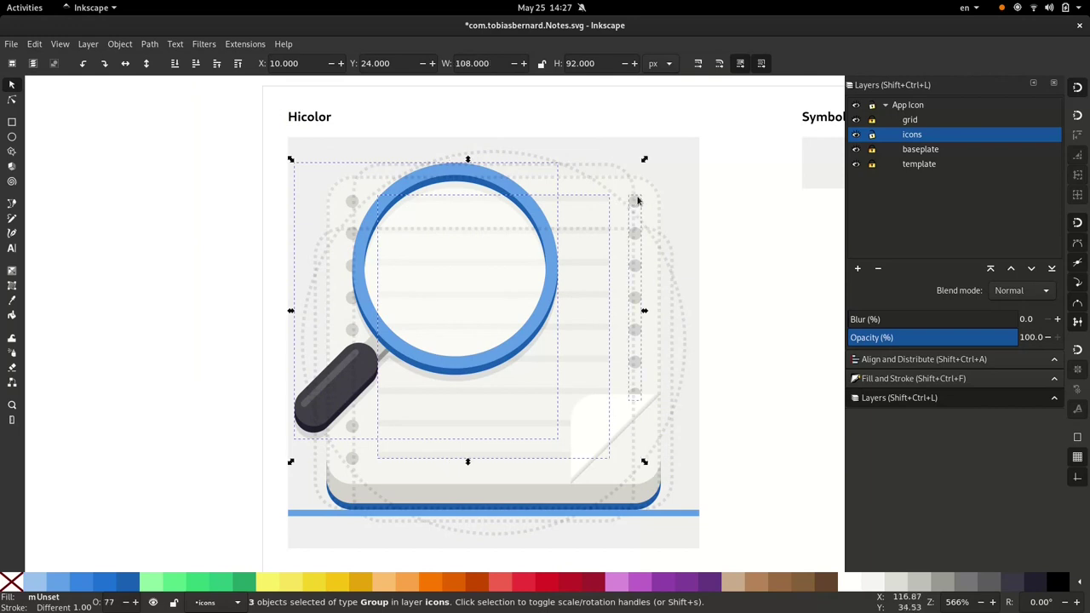
{"action": "key", "text": "Delete"}
{"action": "left_click", "coordinate": [355, 202]}
{"action": "key", "text": "Delete"}
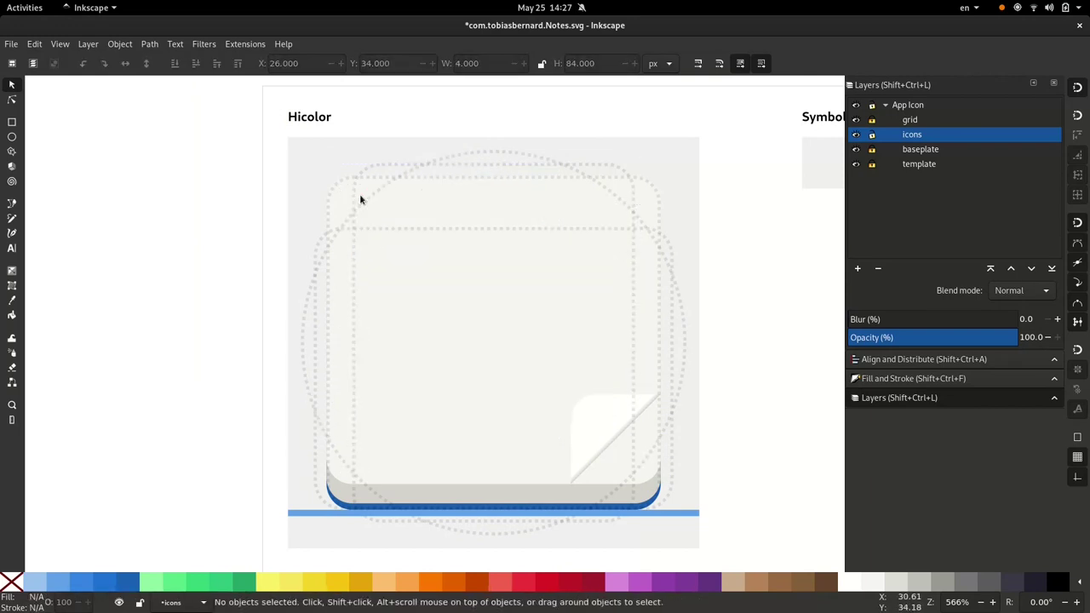
Save the icon file and switch to App Icon Preview to check the blank paper shape.
{"action": "scroll", "coordinate": [523, 374], "scroll_direction": "down", "scroll_amount": 1, "text": "ctrl"}
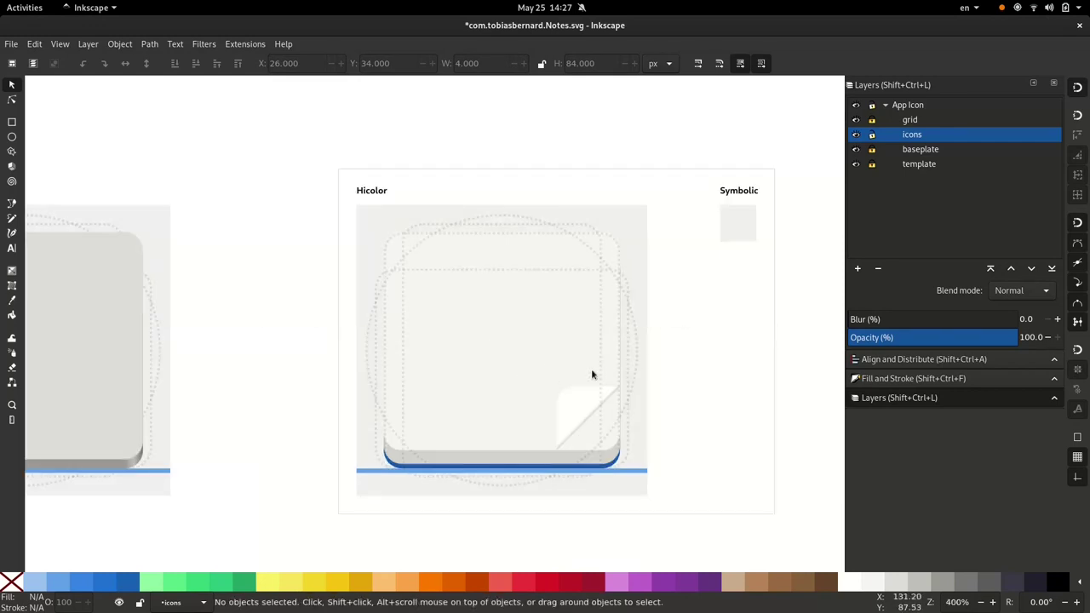
{"action": "key", "text": "ctrl+s"}
{"action": "key", "text": "super"}
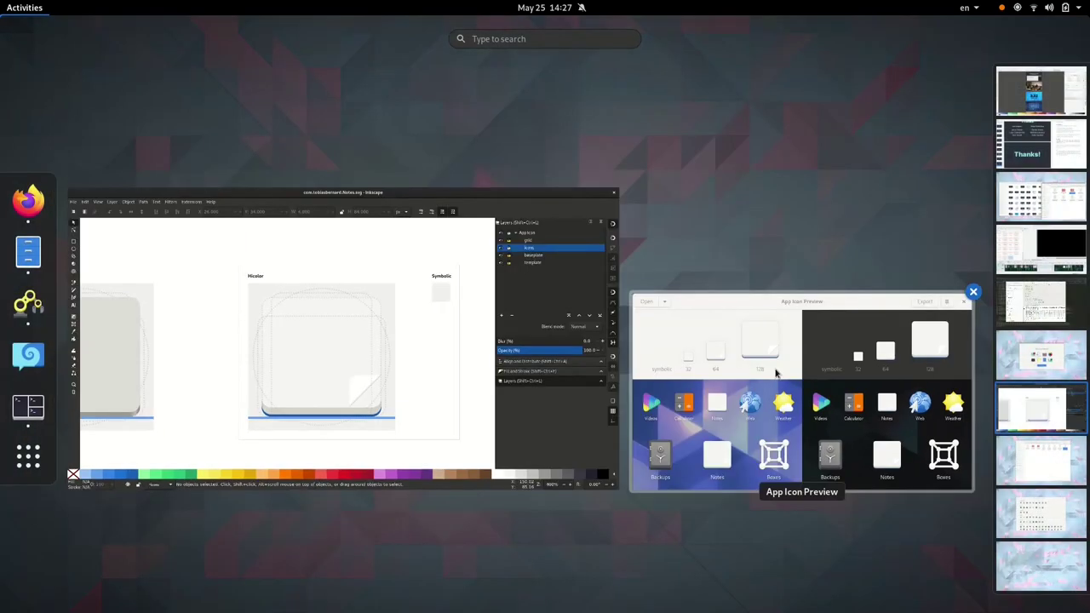
{"action": "left_click", "coordinate": [775, 372]}
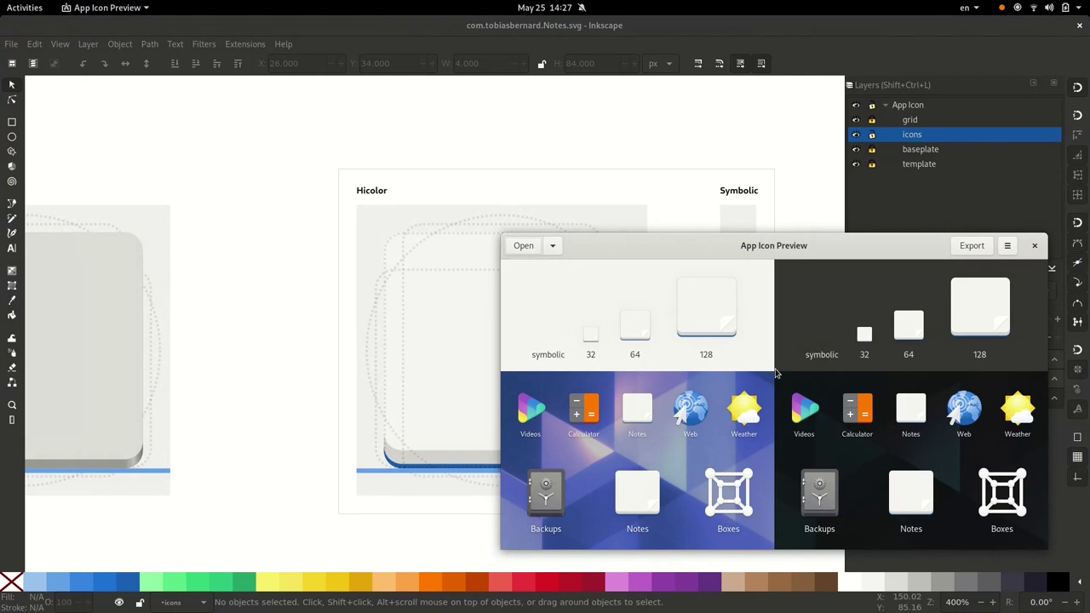
Return to Inkscape and fill the paper's top rectangle with Yellow 2.
{"action": "left_click", "coordinate": [326, 393]}
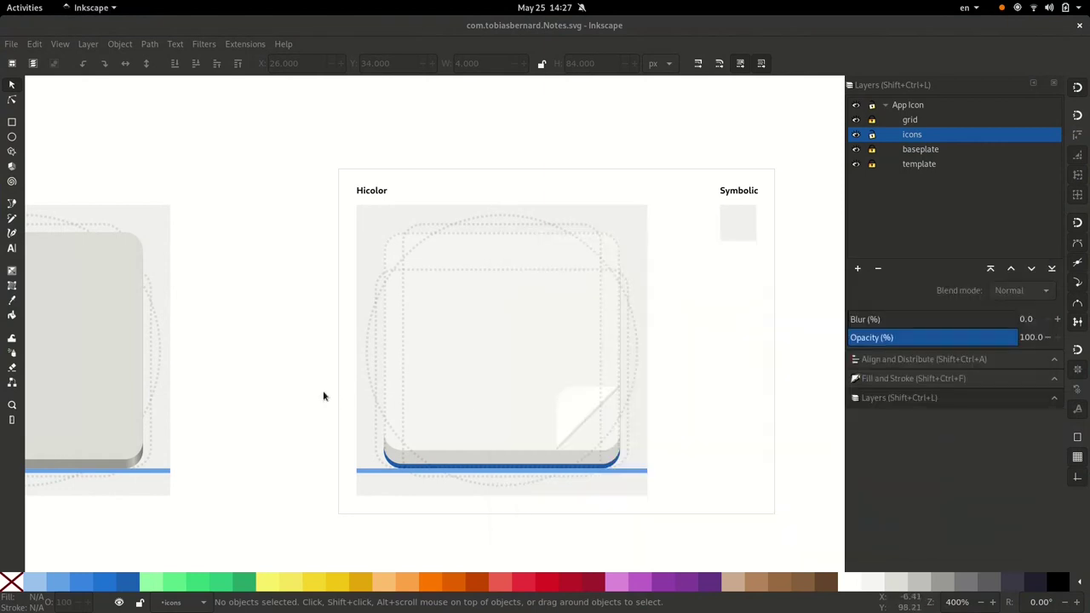
{"action": "left_click", "coordinate": [466, 388]}
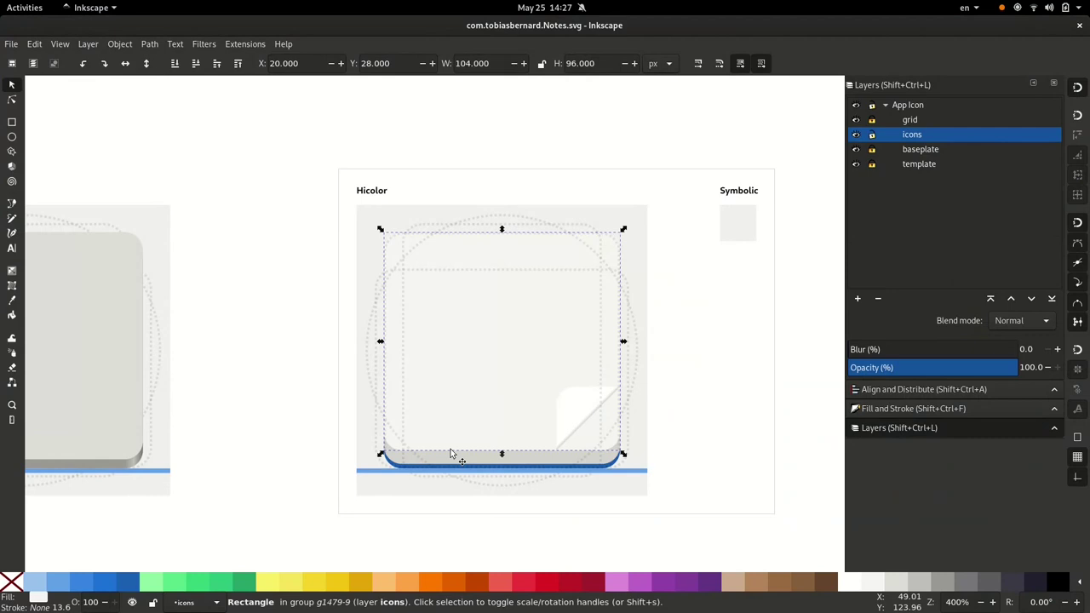
{"action": "left_click", "coordinate": [310, 584]}
{"action": "left_click", "coordinate": [293, 584]}
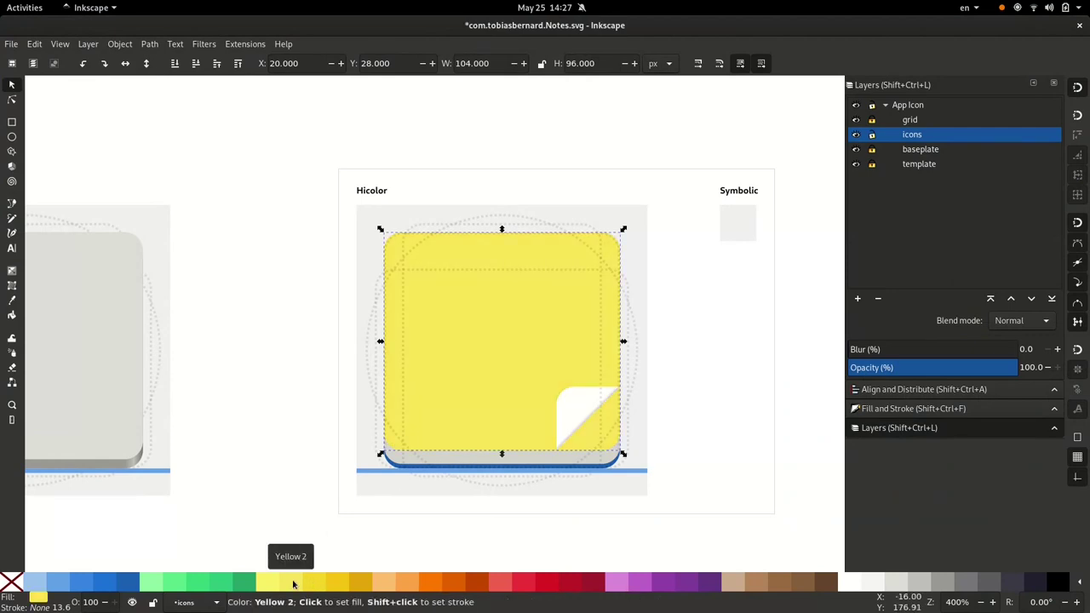
Set the page fold's light gradient stop to Yellow 1 and raise its lightness to 85.
{"action": "double_click", "coordinate": [584, 416]}
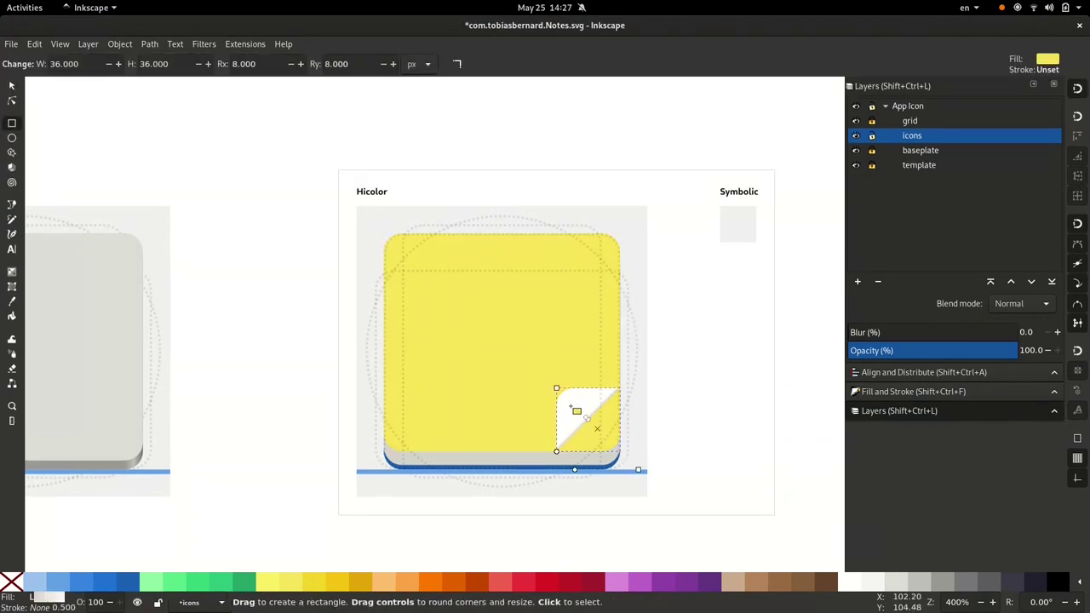
{"action": "left_click", "coordinate": [586, 417]}
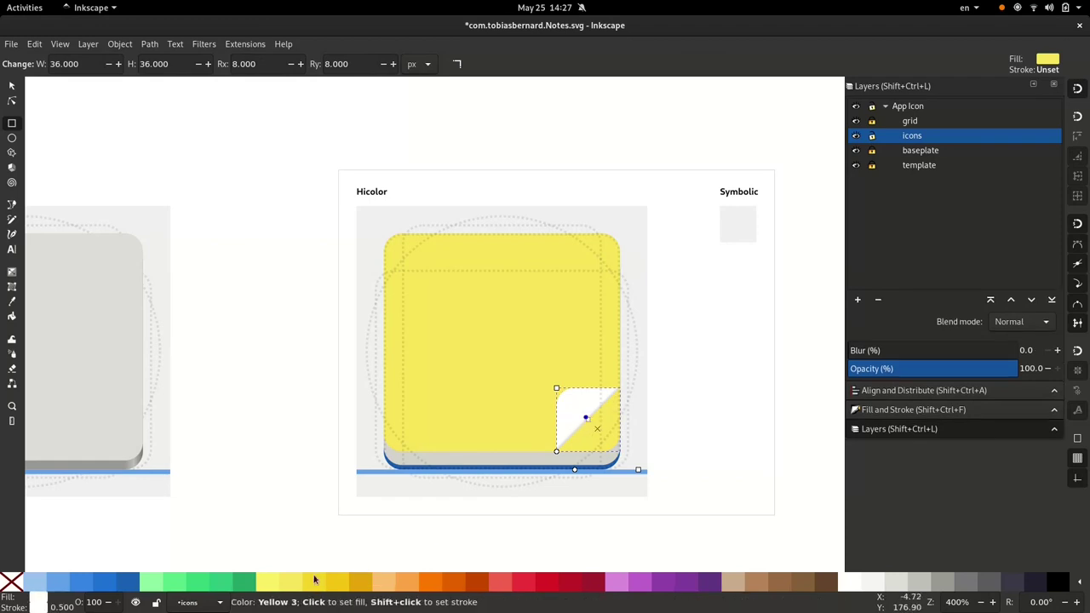
{"action": "left_click", "coordinate": [272, 584]}
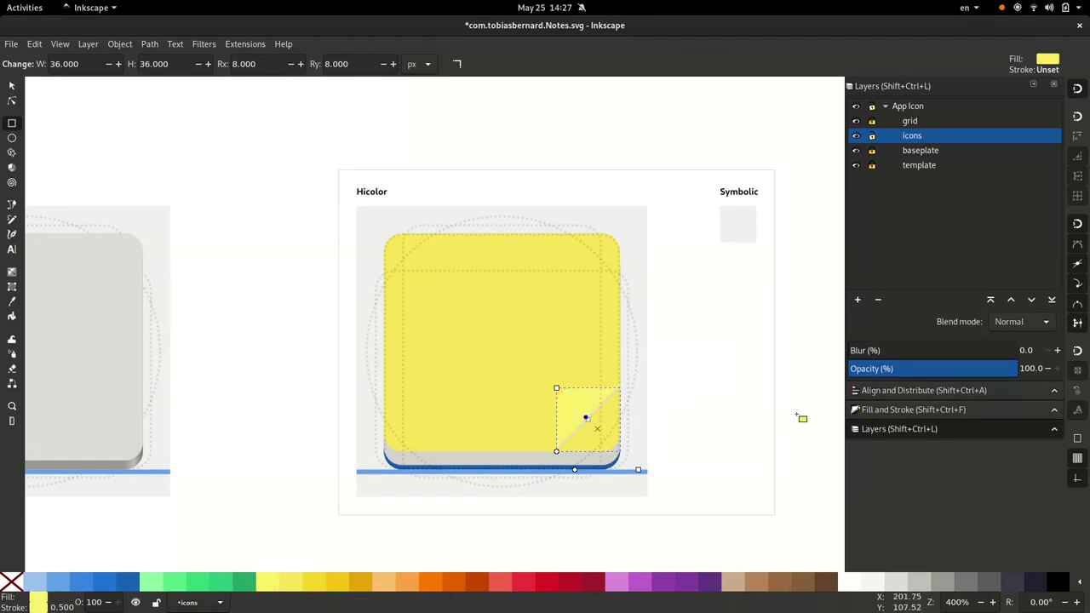
{"action": "left_click", "coordinate": [854, 409]}
{"action": "left_click", "coordinate": [989, 232]}
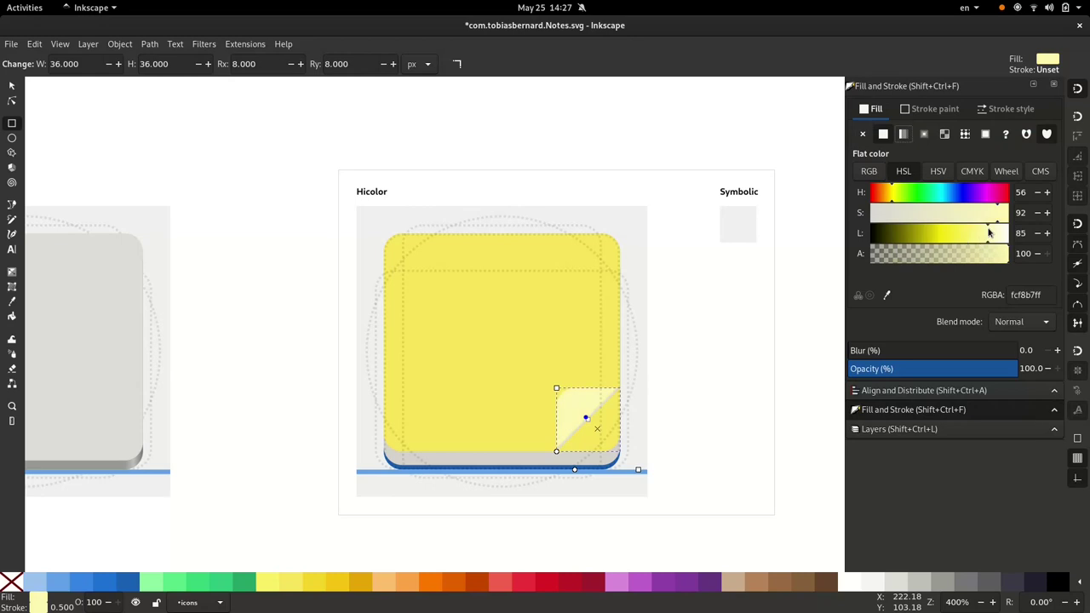
Set the gradient stop along the page fold's diagonal edge to Yellow 4 and deselect the fold.
{"action": "left_click", "coordinate": [588, 420]}
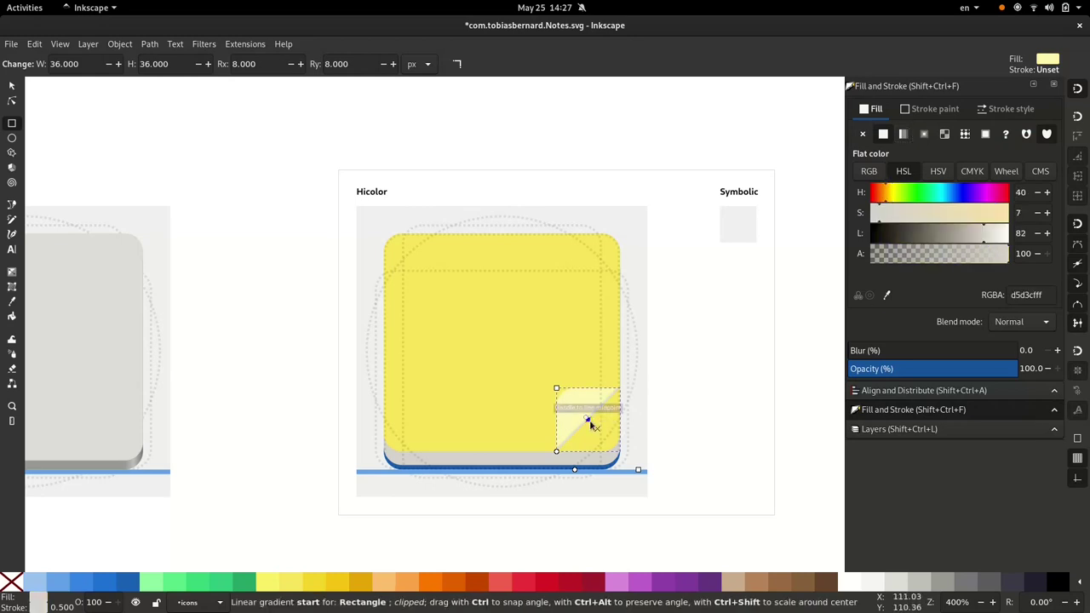
{"action": "left_click", "coordinate": [337, 583]}
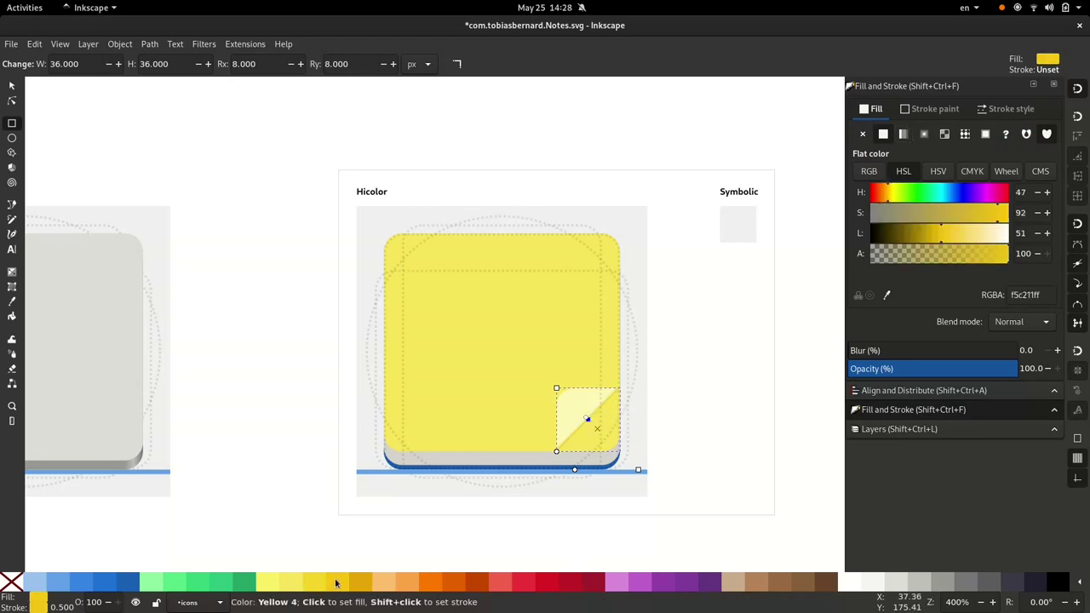
{"action": "key", "text": "Escape"}
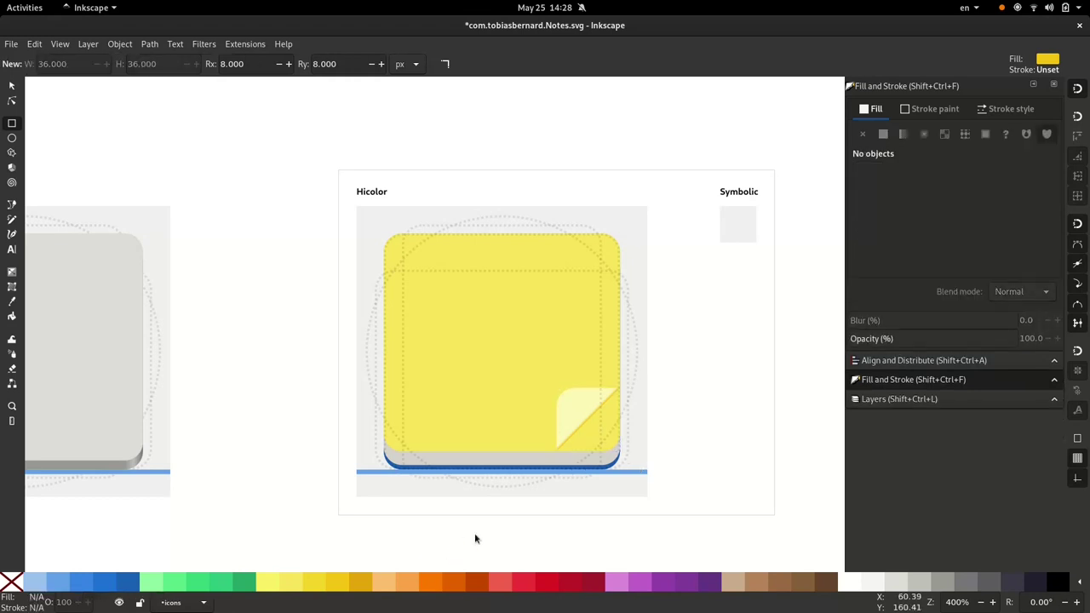
Save the file, check the yellow note in App Icon Preview, and return to Inkscape.
{"action": "key", "text": "s"}
{"action": "key", "text": "ctrl+s"}
{"action": "key", "text": "alt+Tab"}
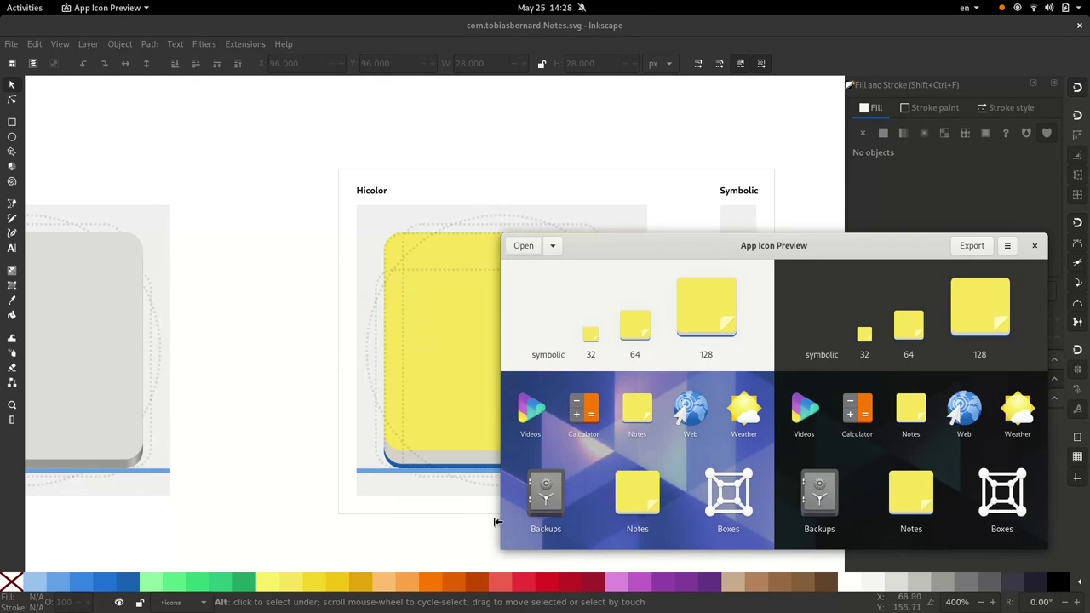
{"action": "left_click", "coordinate": [463, 523]}
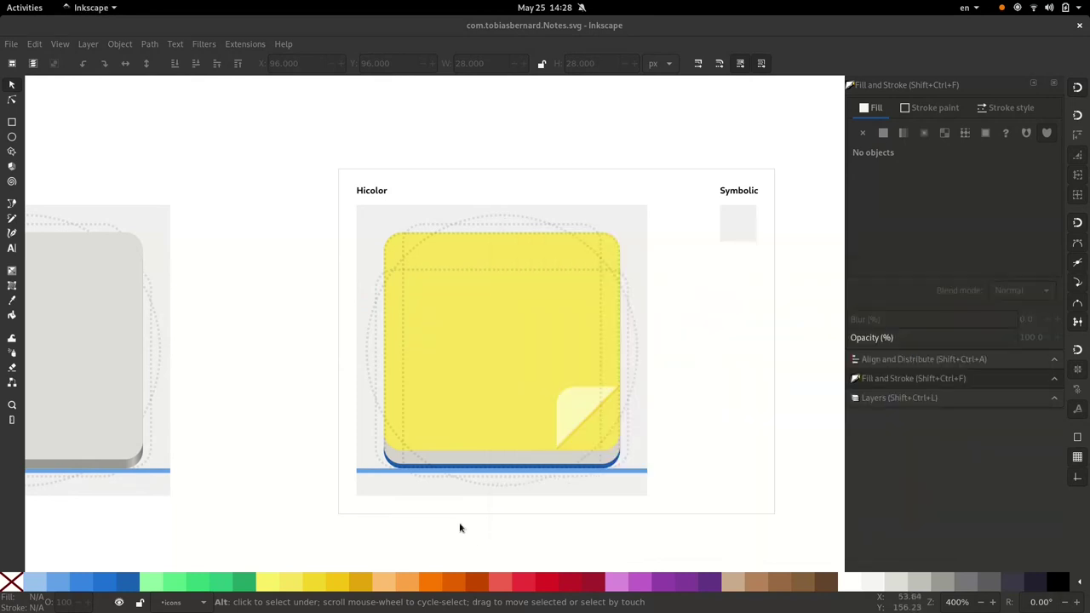
Give the note's grey side rectangle a horizontal linear gradient and move its line below the note, spanning the rectangle's full width.
{"action": "left_click", "coordinate": [475, 466], "text": "ctrl"}
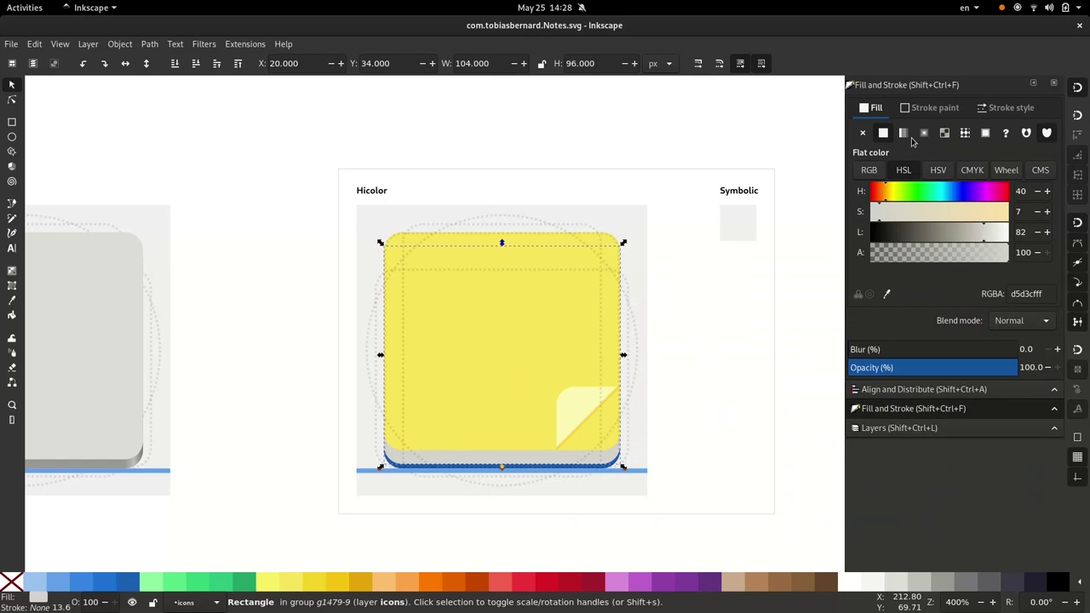
{"action": "left_click", "coordinate": [907, 136]}
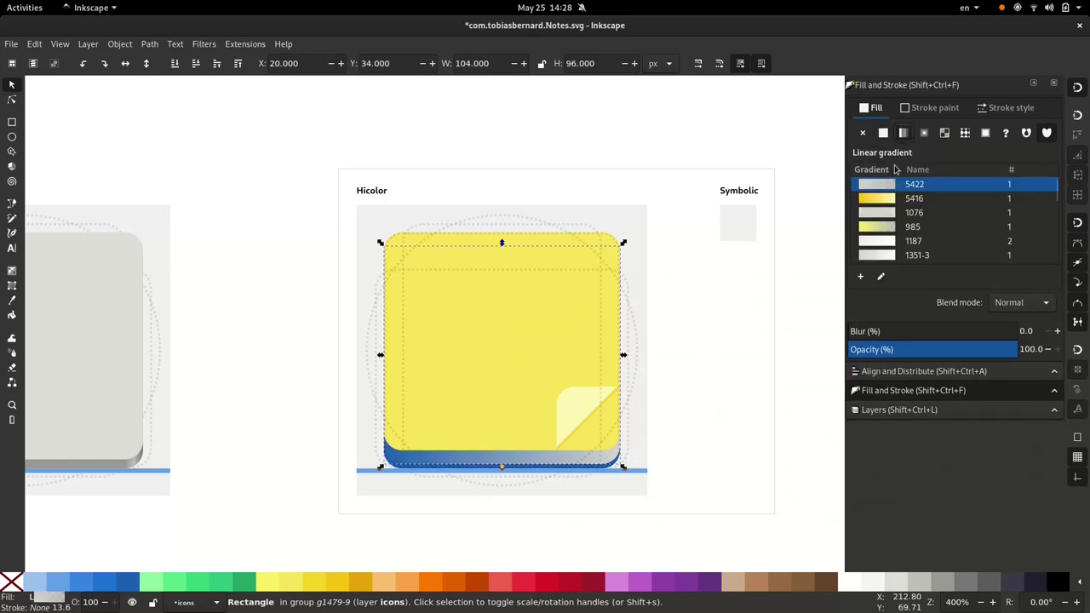
{"action": "key", "text": "r"}
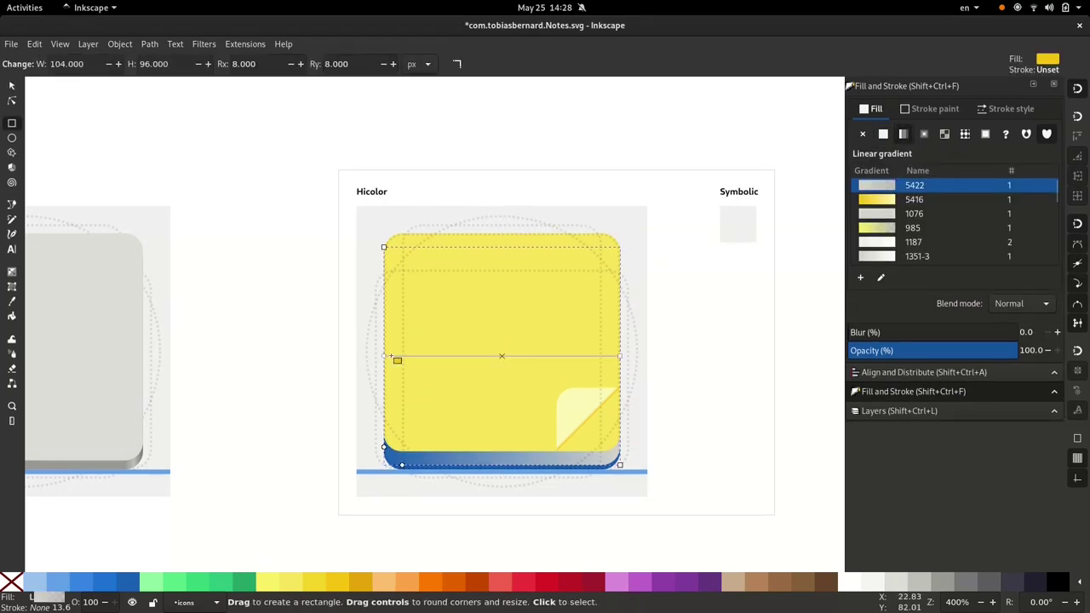
{"action": "key", "text": "numbersign"}
{"action": "left_click_drag", "start_coordinate": [383, 357], "coordinate": [383, 489]}
{"action": "left_click_drag", "start_coordinate": [619, 356], "coordinate": [622, 491]}
{"action": "scroll", "coordinate": [587, 493], "scroll_direction": "up", "scroll_amount": 1}
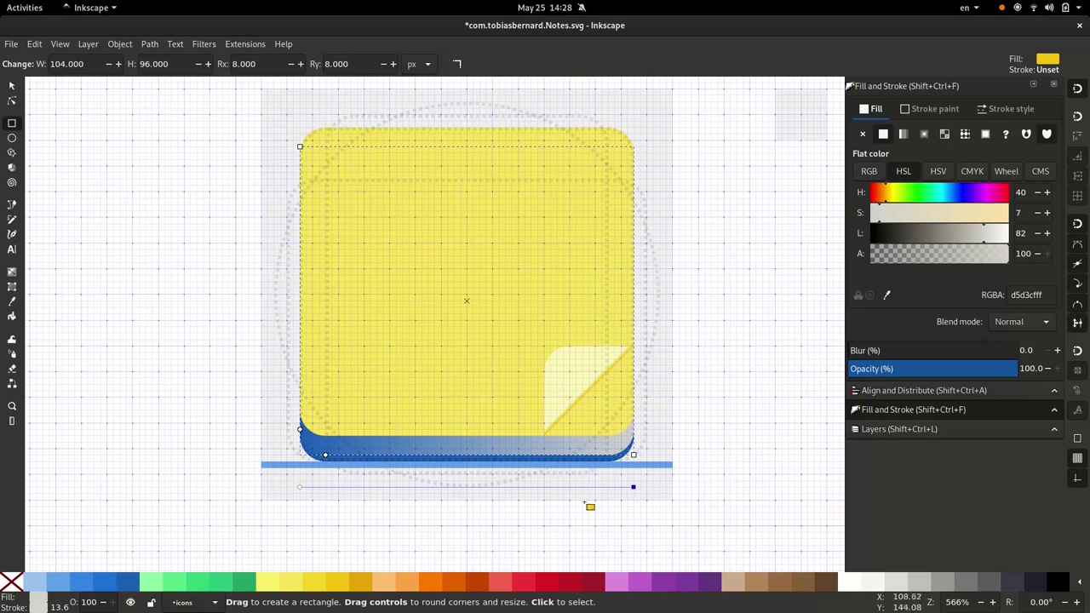
{"action": "scroll", "coordinate": [471, 511], "scroll_direction": "up", "scroll_amount": 1}
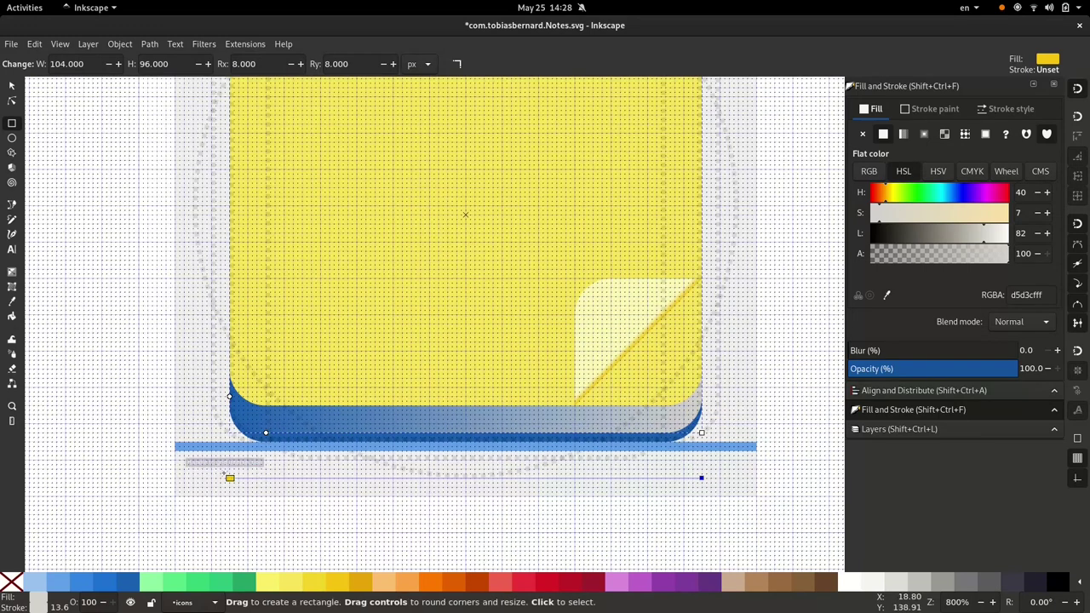
{"action": "left_click", "coordinate": [231, 480]}
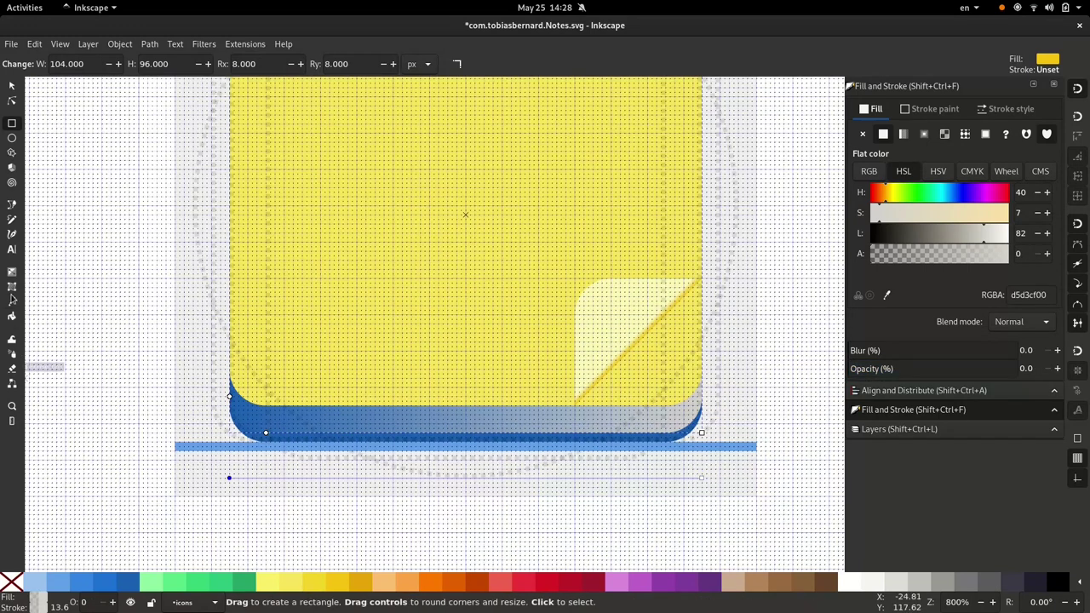
Add an intermediate stop to the side gradient and place it near the right end at X 116.
{"action": "left_click", "coordinate": [12, 272]}
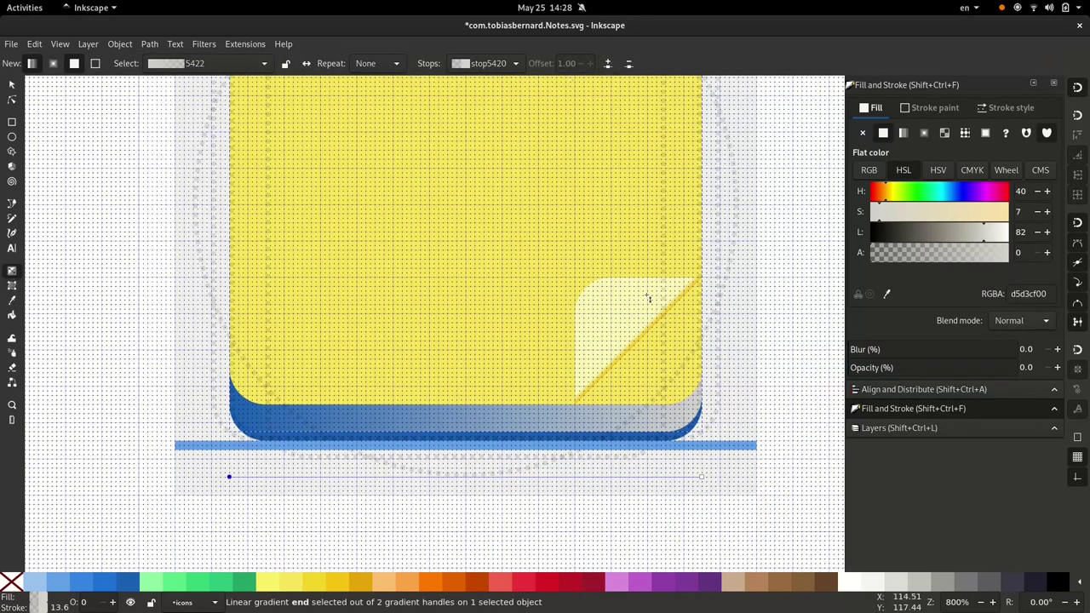
{"action": "left_click", "coordinate": [686, 481]}
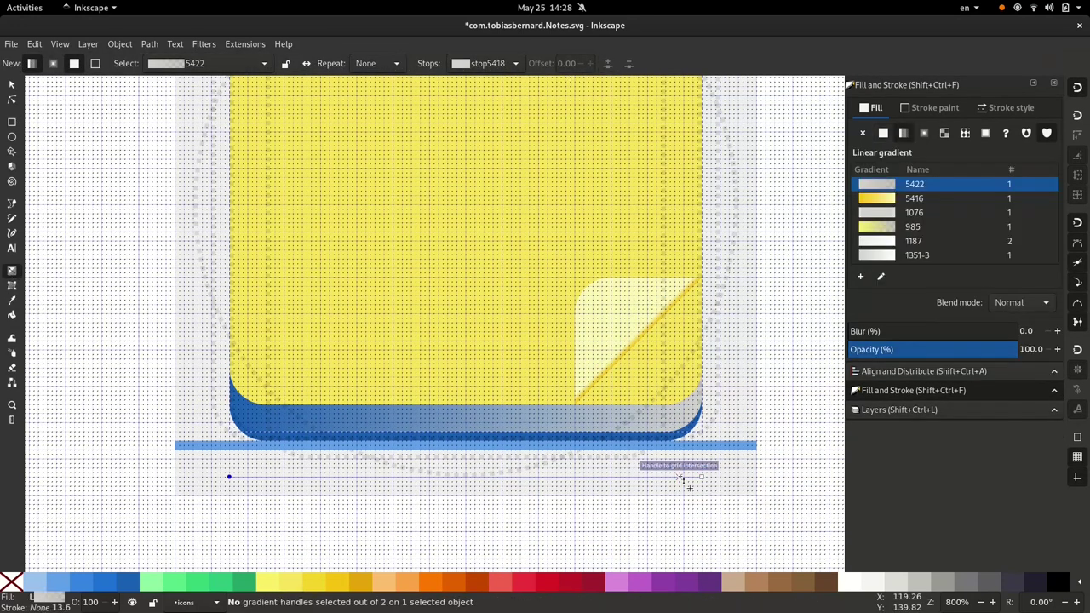
{"action": "key", "text": "Escape"}
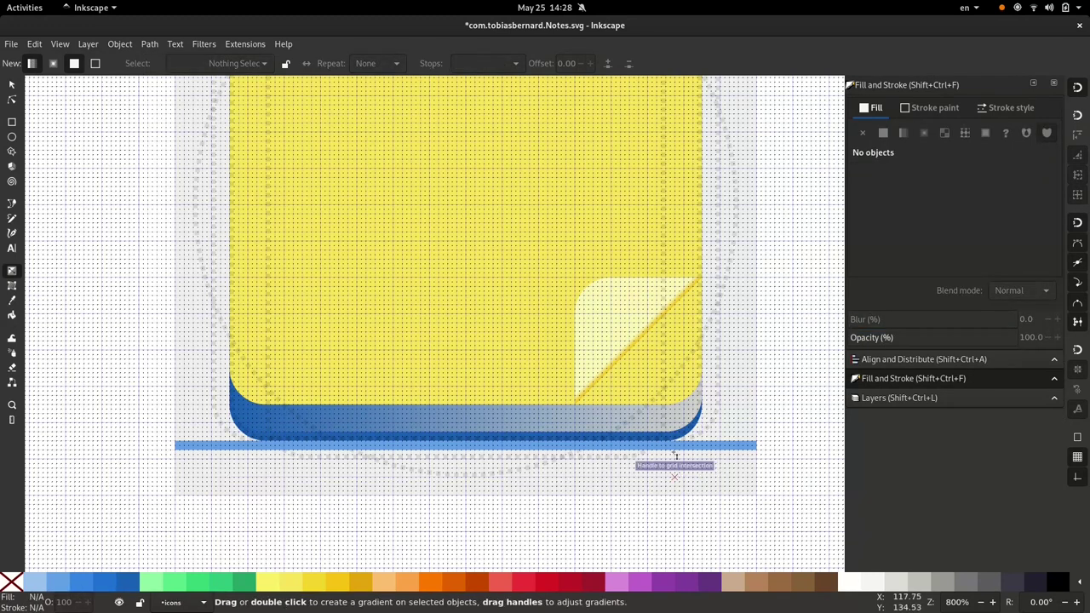
{"action": "left_click", "coordinate": [587, 419]}
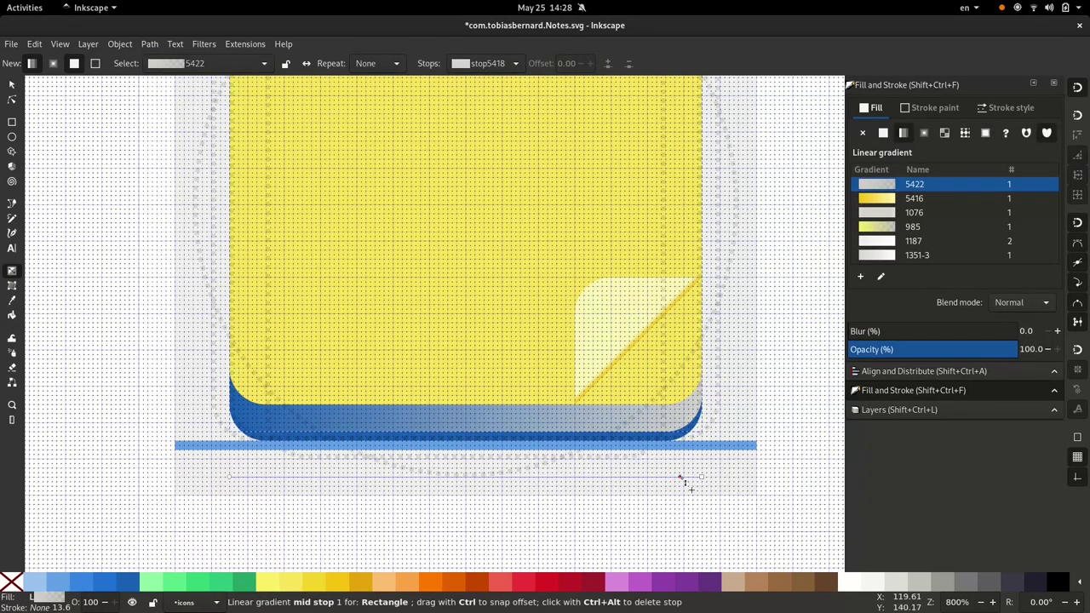
{"action": "key", "text": "Escape"}
{"action": "left_click", "coordinate": [668, 450]}
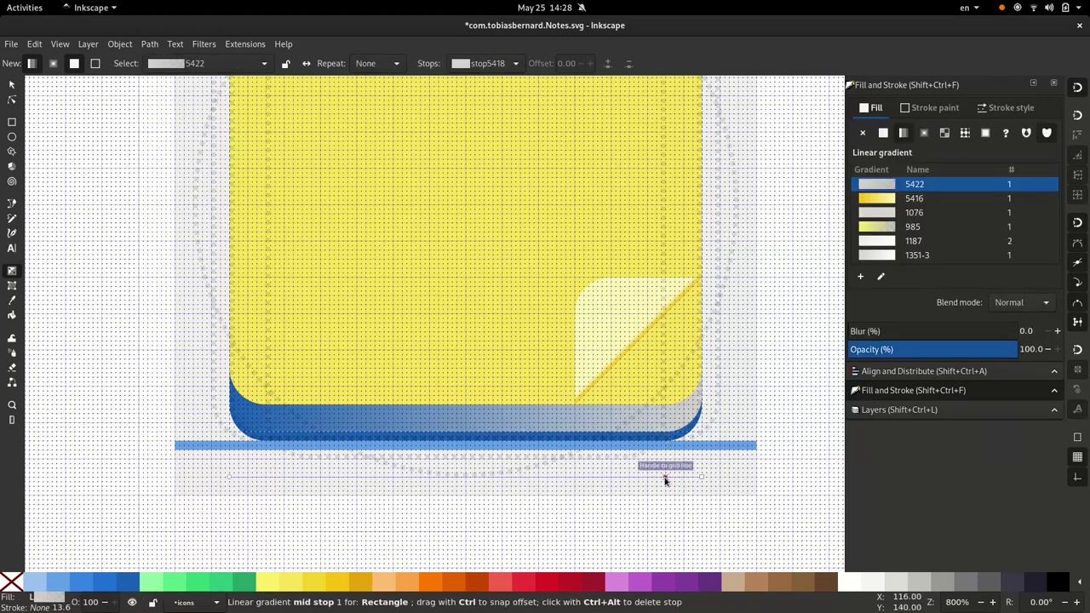
{"action": "mouse_move", "coordinate": [666, 480]}
{"action": "left_mouse_down"}
{"action": "mouse_move", "coordinate": [675, 480]}
{"action": "mouse_move", "coordinate": [664, 477]}
{"action": "left_mouse_up"}
Add two more stops near the left end of the side gradient, at offsets 0.96 and 0.92.
{"action": "key", "text": "Insert"}
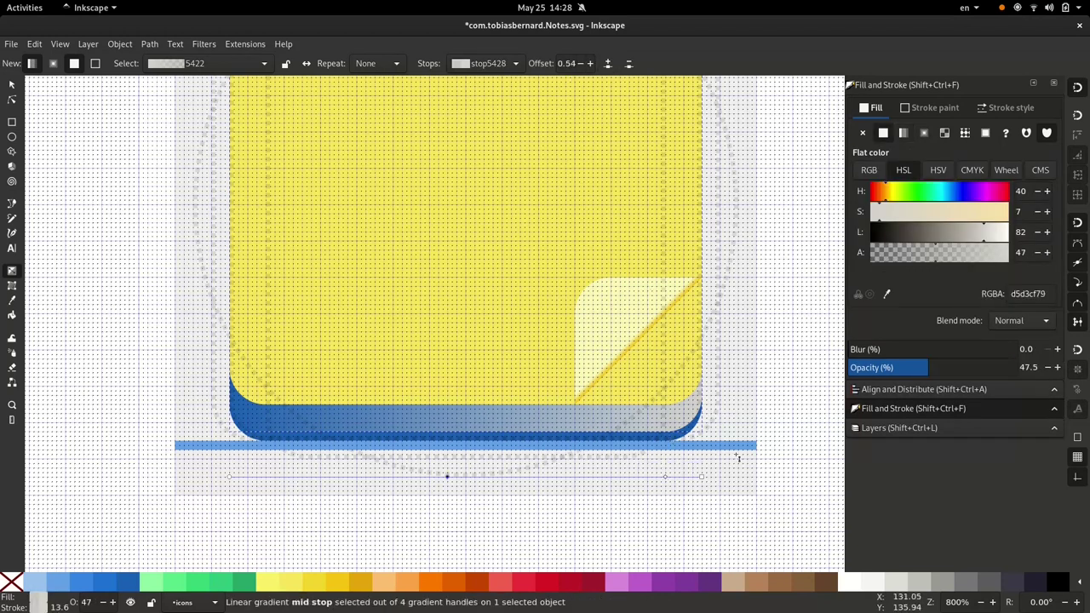
{"action": "left_click_drag", "start_coordinate": [451, 480], "coordinate": [245, 478]}
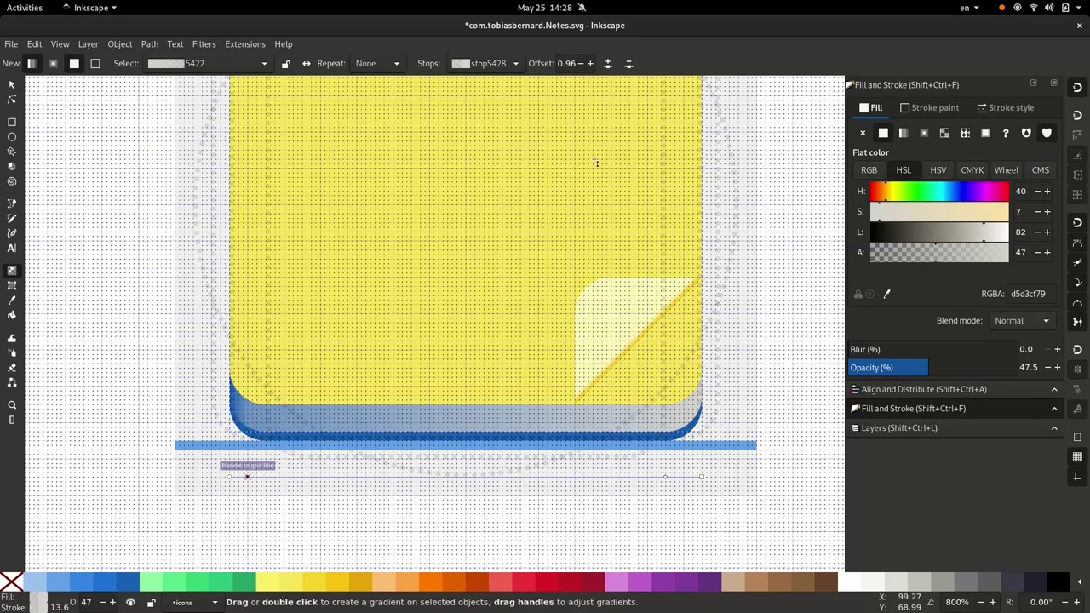
{"action": "left_click", "coordinate": [608, 64]}
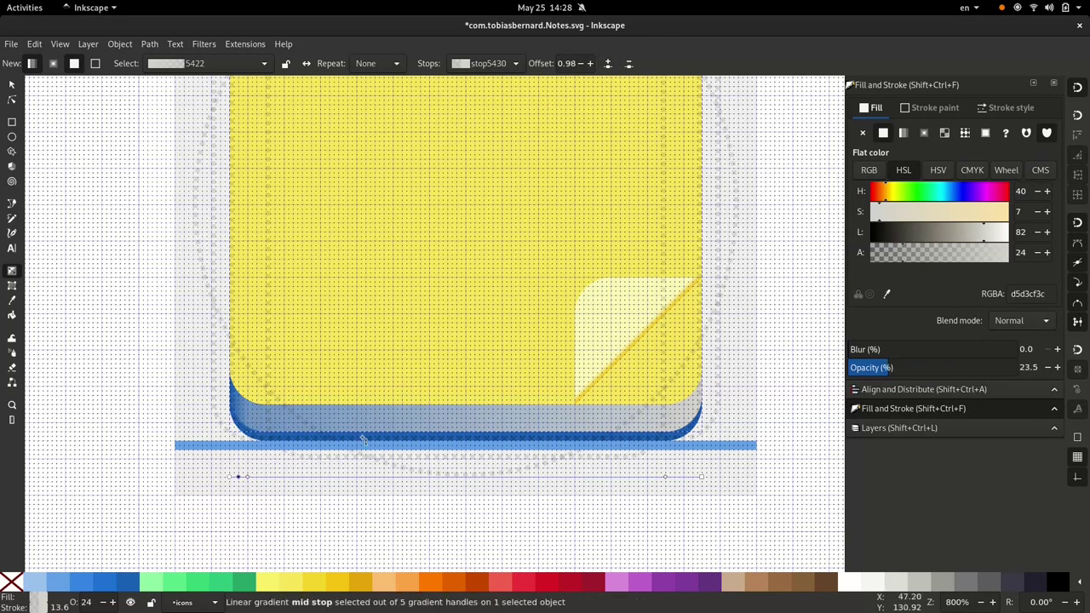
{"action": "left_click", "coordinate": [268, 479]}
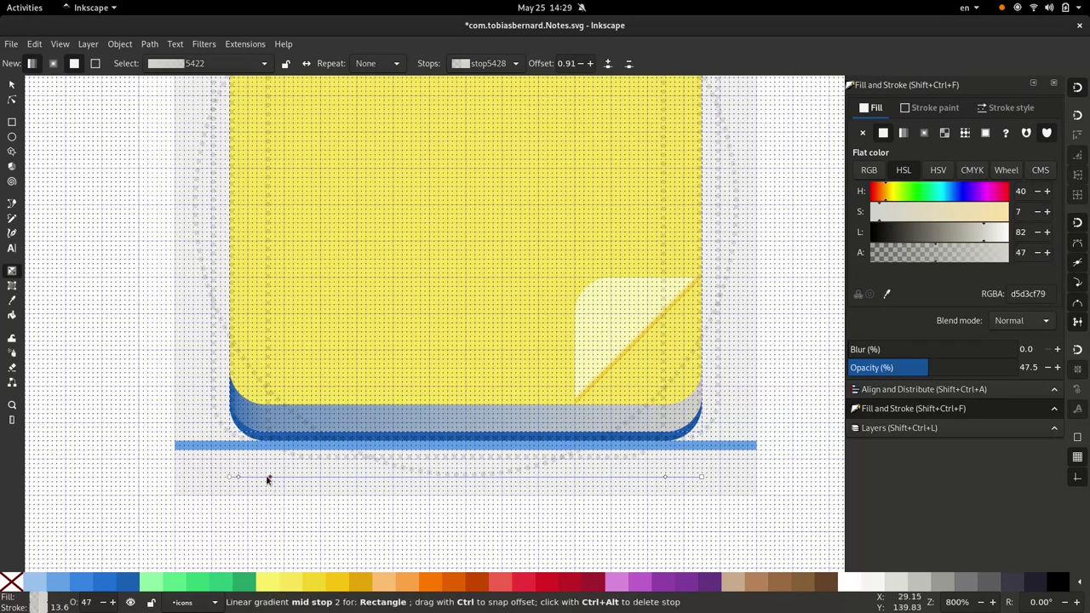
{"action": "left_click_drag", "start_coordinate": [266, 479], "coordinate": [266, 478]}
Add a second intermediate stop near the side gradient's right end, placing the two stops there at offsets 0.04 and 0.08.
{"action": "left_click", "coordinate": [665, 477]}
{"action": "left_click", "coordinate": [608, 65]}
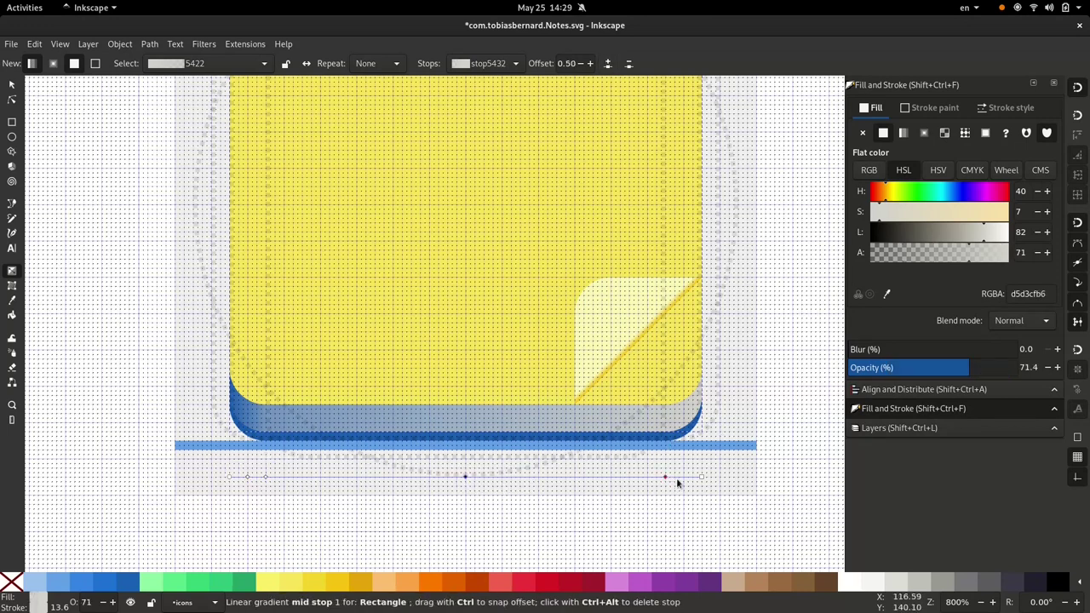
{"action": "left_click_drag", "start_coordinate": [666, 477], "coordinate": [683, 478]}
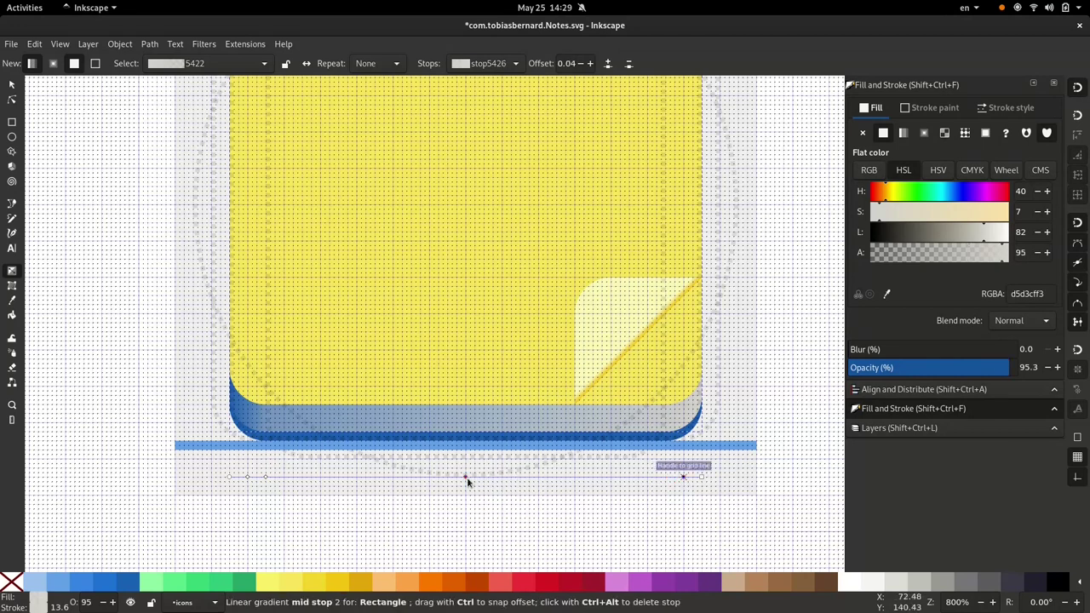
{"action": "left_click_drag", "start_coordinate": [585, 491], "coordinate": [666, 483]}
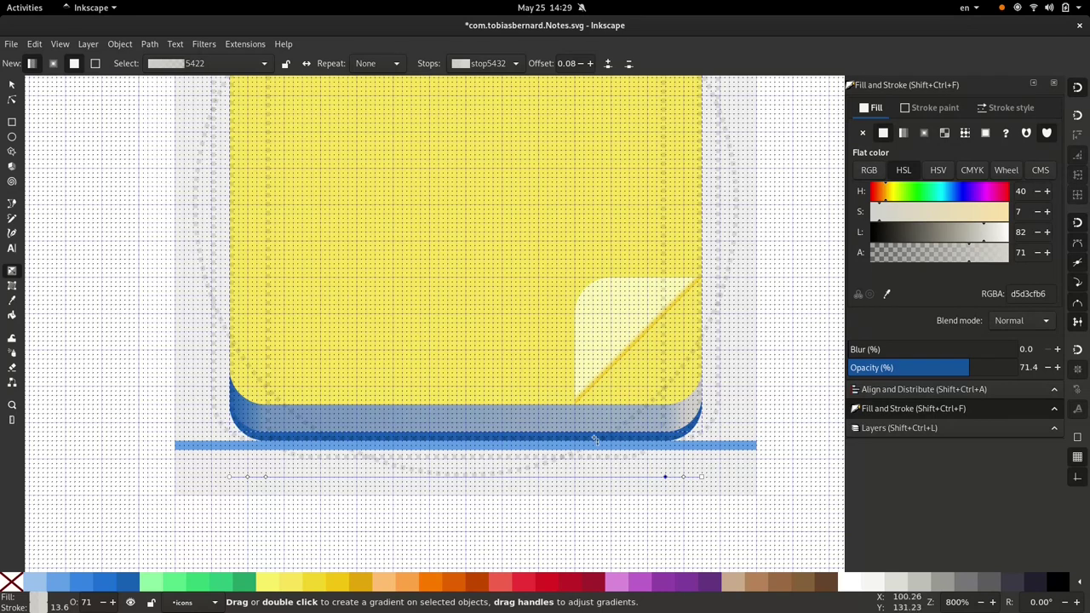
Color the side gradient's three right-hand stops Yellow 5 at the end, Yellow 1 at offset 0.04 and Yellow 4 at 0.08.
{"action": "left_click", "coordinate": [702, 476]}
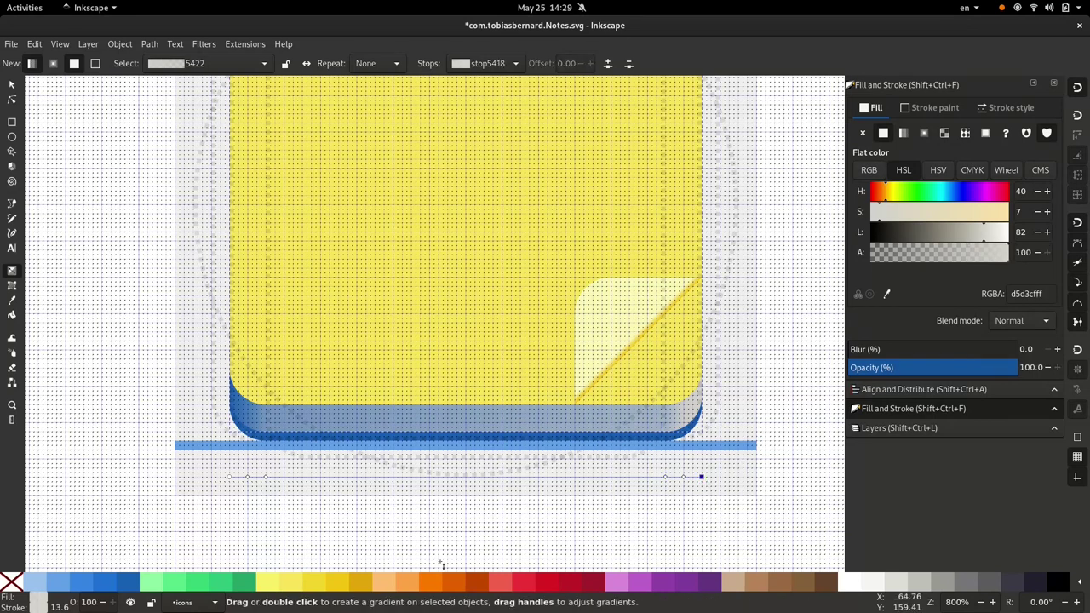
{"action": "left_click", "coordinate": [354, 584]}
{"action": "left_click", "coordinate": [684, 478]}
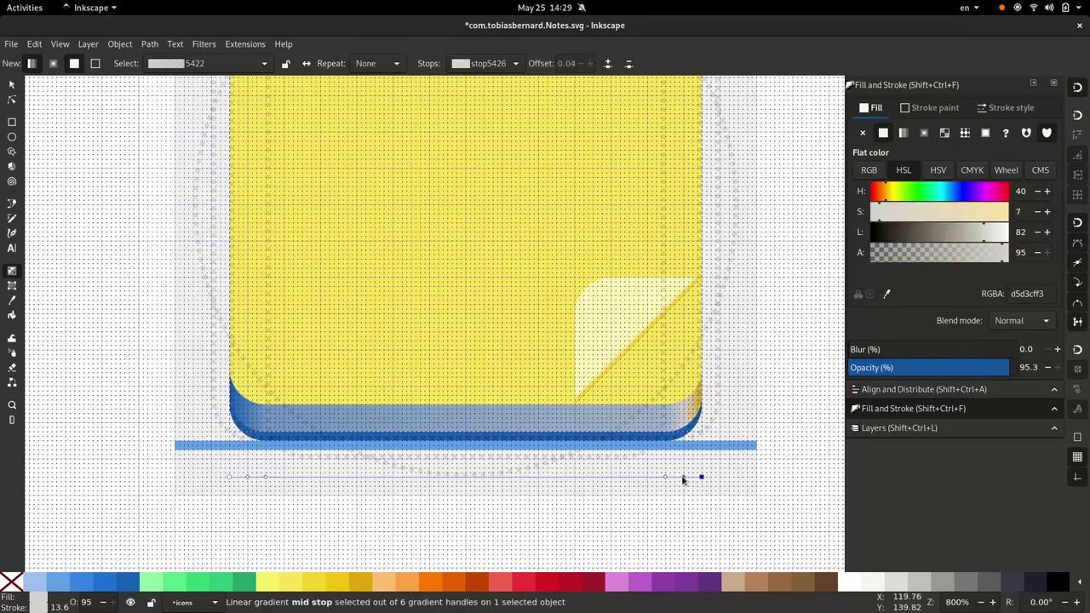
{"action": "left_click", "coordinate": [297, 584]}
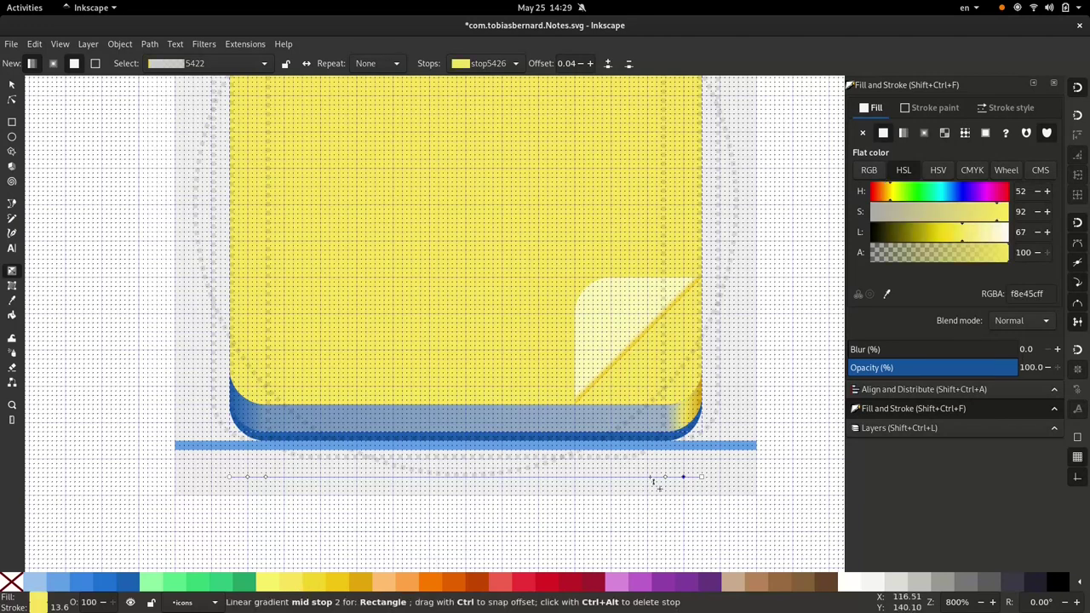
{"action": "left_click", "coordinate": [666, 478]}
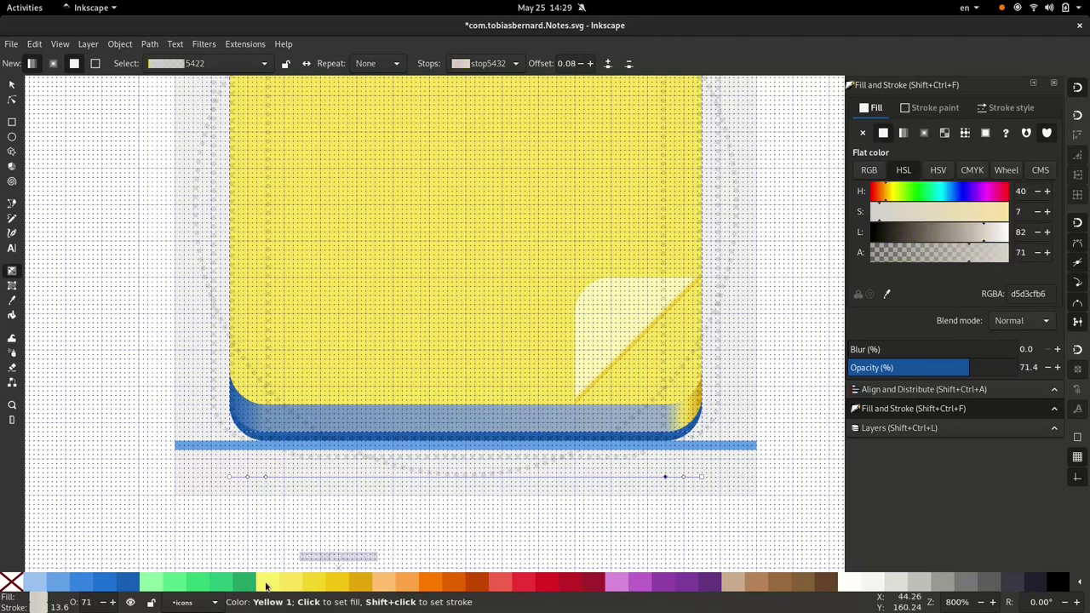
{"action": "left_click", "coordinate": [331, 585]}
{"action": "left_click", "coordinate": [347, 586]}
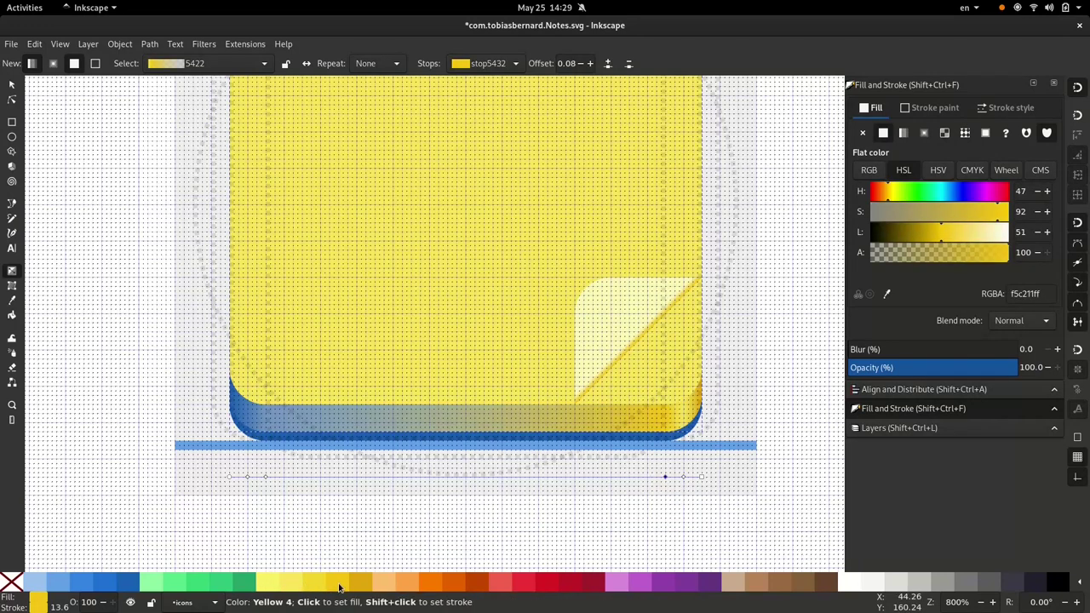
{"action": "left_click", "coordinate": [683, 477]}
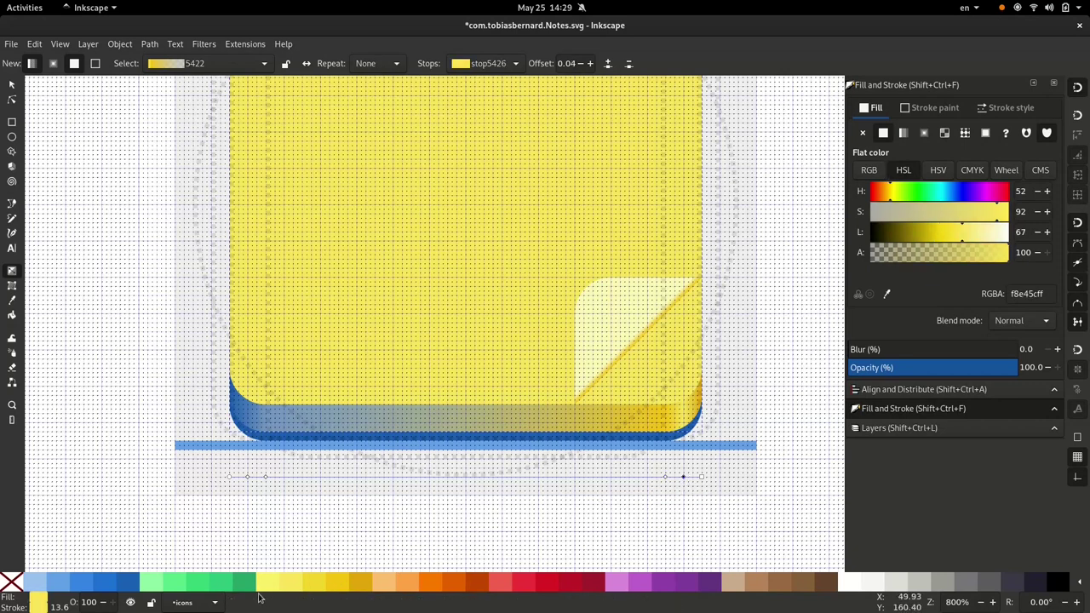
{"action": "left_click", "coordinate": [273, 586]}
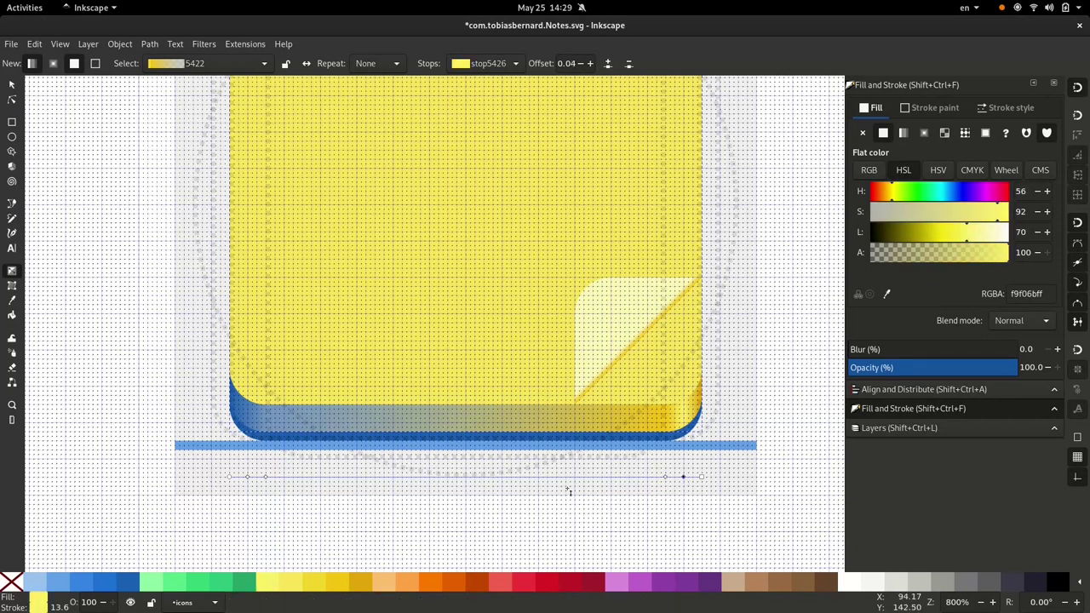
Color the side gradient's three left-hand stops Yellow 1 at offset 0.96, Yellow 4 at 0.92 and Yellow 5 at the end.
{"action": "left_click", "coordinate": [248, 477]}
{"action": "left_click", "coordinate": [272, 586]}
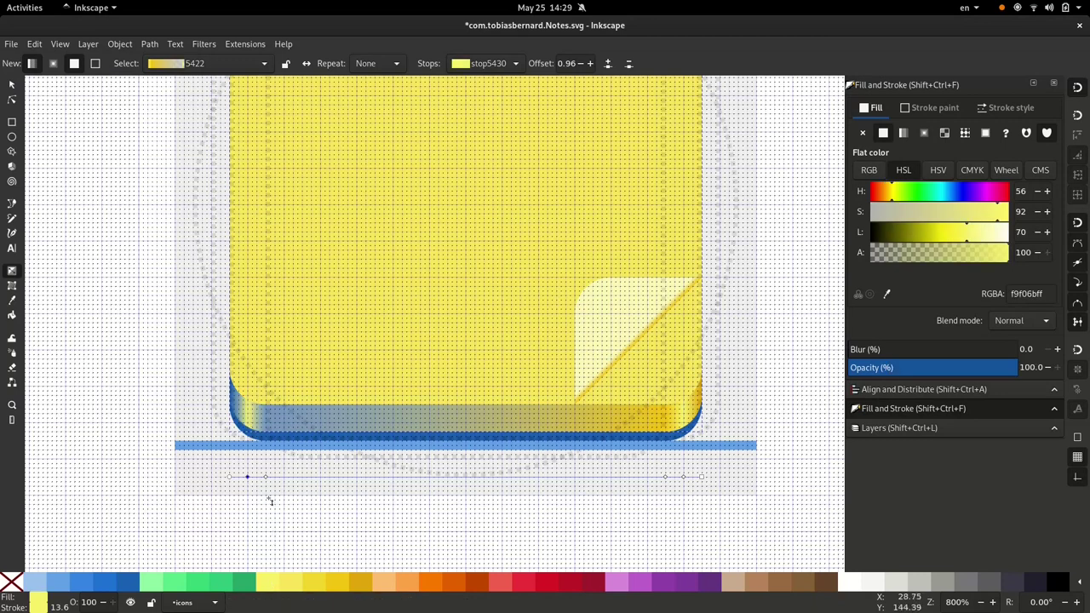
{"action": "left_click", "coordinate": [267, 477]}
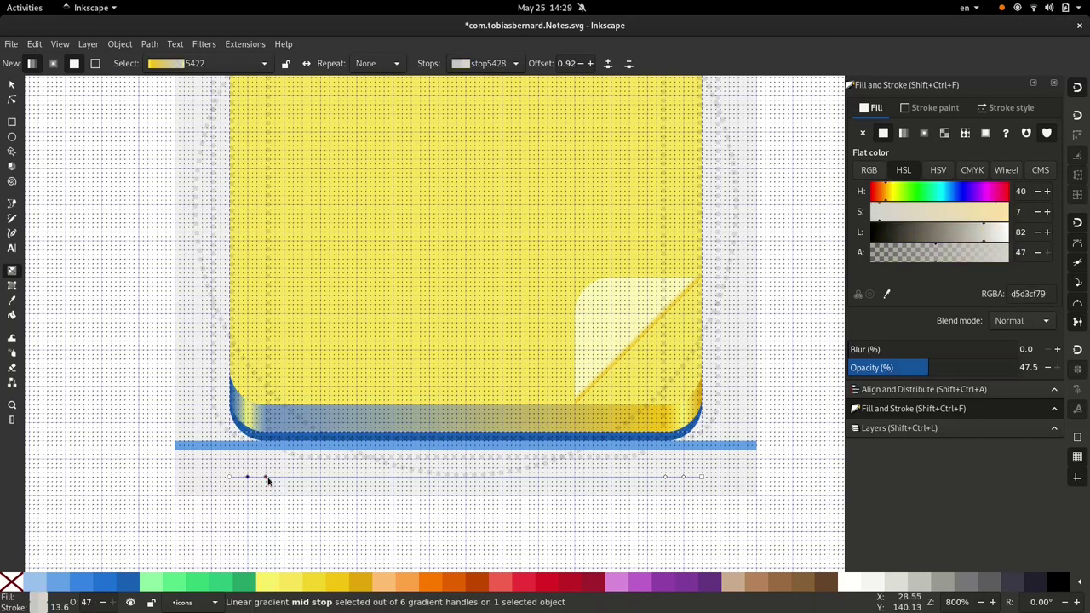
{"action": "left_click", "coordinate": [336, 586]}
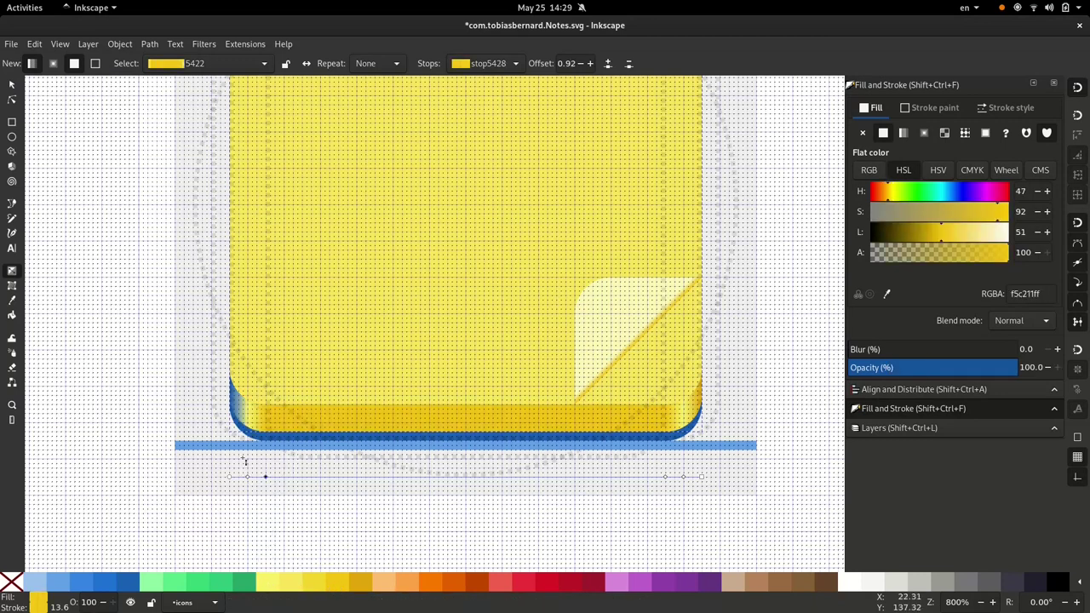
{"action": "left_click", "coordinate": [229, 477]}
{"action": "key", "text": "numbersign"}
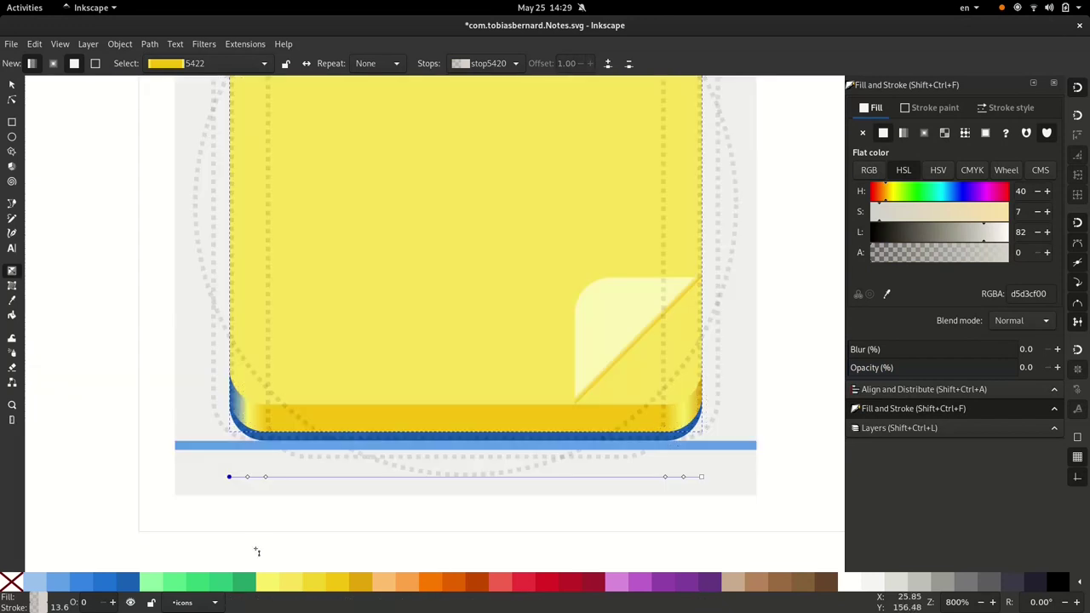
{"action": "left_click", "coordinate": [361, 585]}
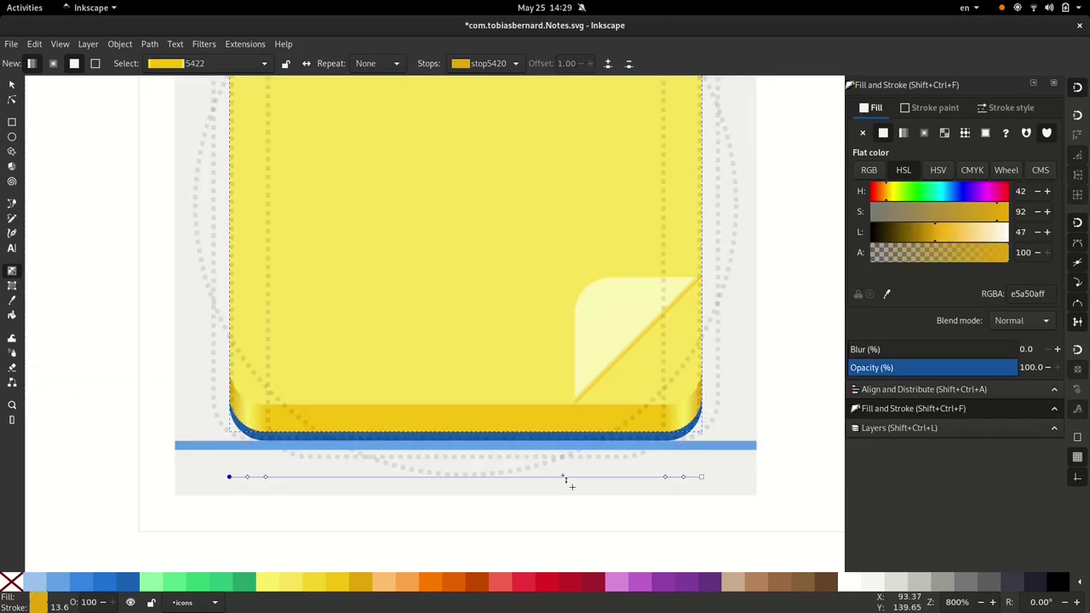
Deselect the side rectangle, save the file, check the shaded edge in App Icon Preview, and return to Inkscape.
{"action": "key", "text": "s"}
{"action": "scroll", "coordinate": [462, 517], "scroll_direction": "down", "scroll_amount": 1, "text": "ctrl"}
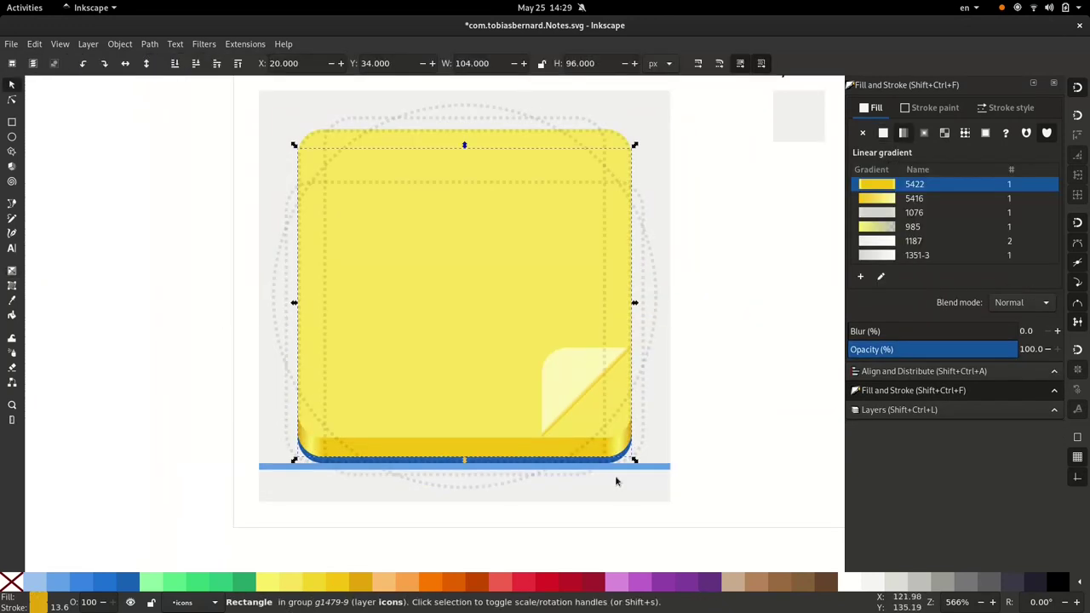
{"action": "key", "text": "Escape"}
{"action": "key", "text": "ctrl+s"}
{"action": "key", "text": "super"}
{"action": "left_click", "coordinate": [706, 424]}
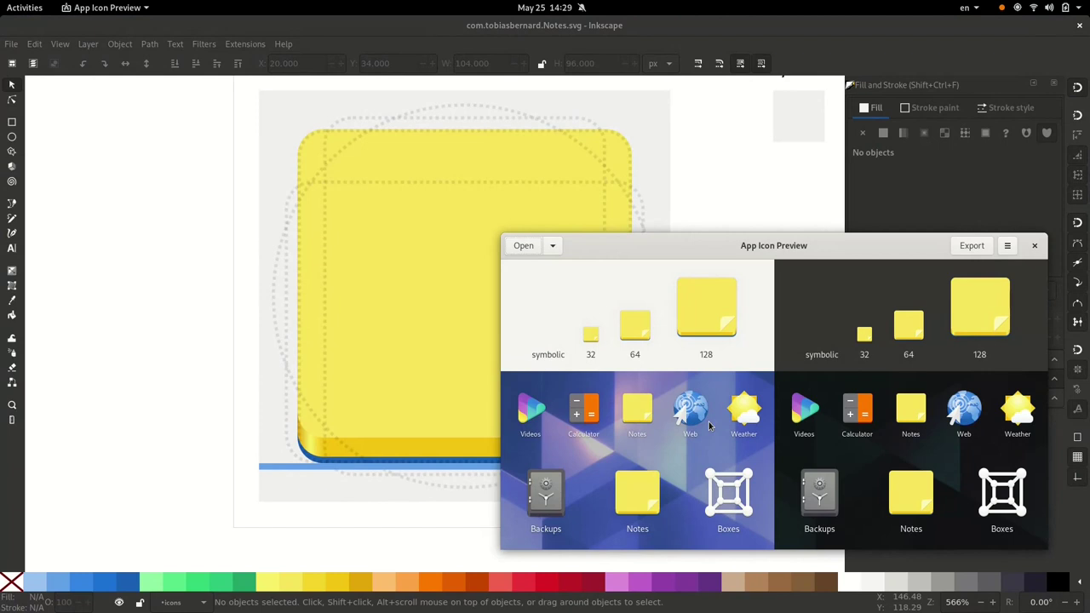
{"action": "left_click", "coordinate": [464, 533]}
Fill the dark blue rectangle at the bottom of the note with dark purple (613583).
{"action": "left_click_drag", "start_coordinate": [574, 520], "coordinate": [562, 545]}
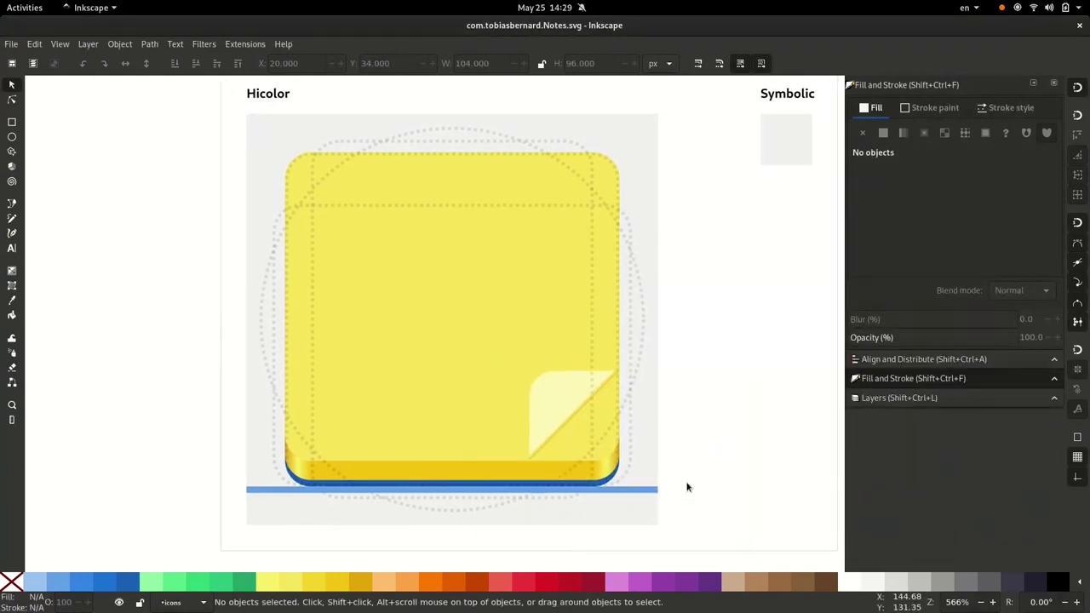
{"action": "scroll", "coordinate": [702, 457], "scroll_direction": "down", "scroll_amount": 1, "text": "ctrl"}
{"action": "left_click", "coordinate": [573, 483]}
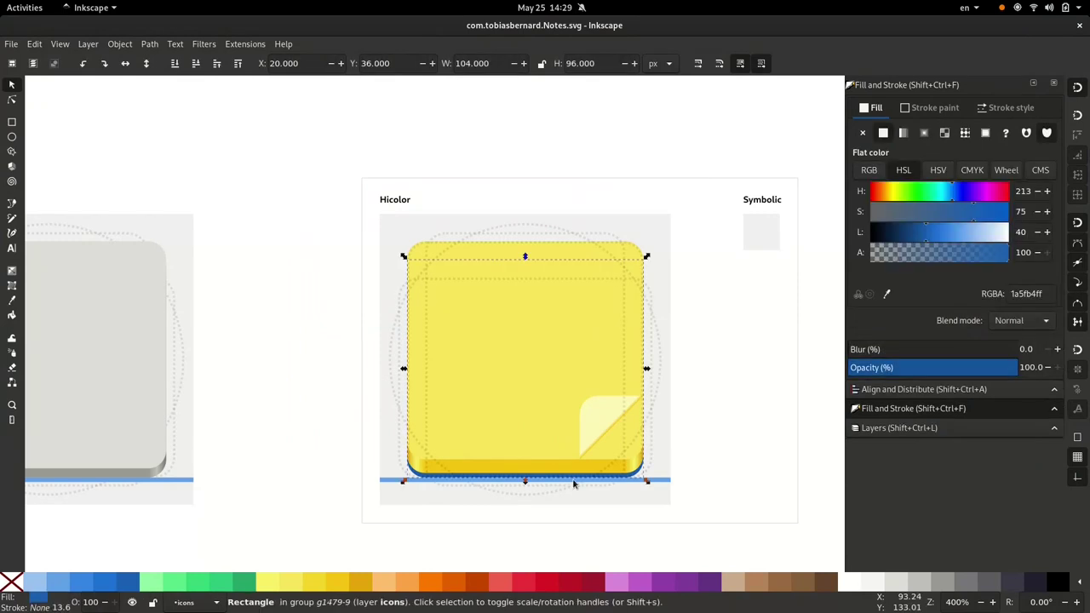
{"action": "left_click", "coordinate": [708, 583]}
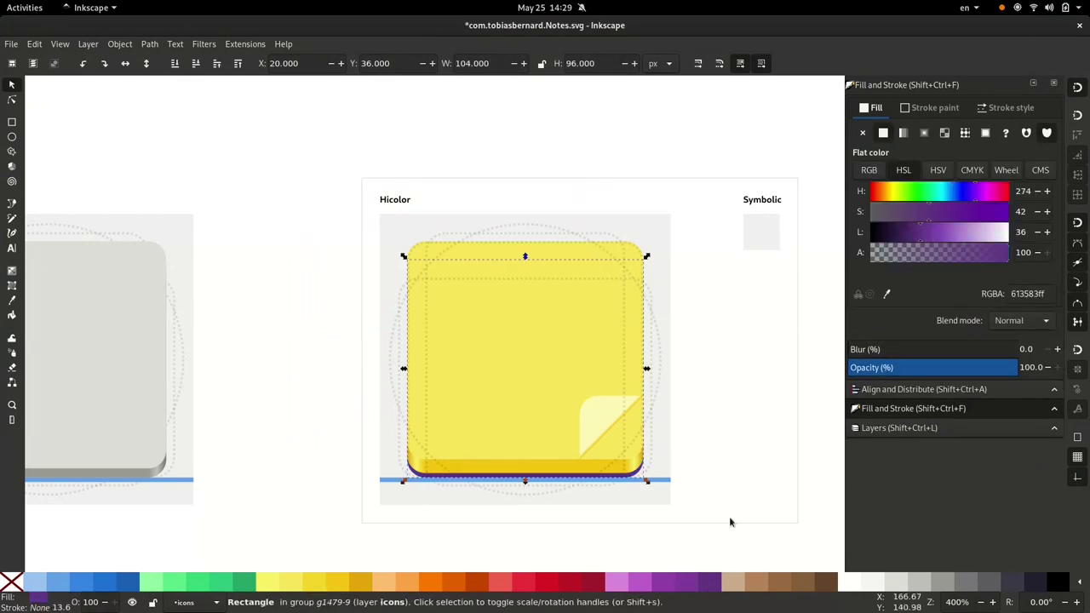
Deselect the dark purple base rectangle and save the file.
{"action": "scroll", "coordinate": [738, 460], "scroll_direction": "up", "scroll_amount": 1}
{"action": "scroll", "coordinate": [738, 460], "scroll_direction": "right", "scroll_amount": 1}
{"action": "left_click", "coordinate": [729, 455]}
{"action": "key", "text": "ctrl+s"}
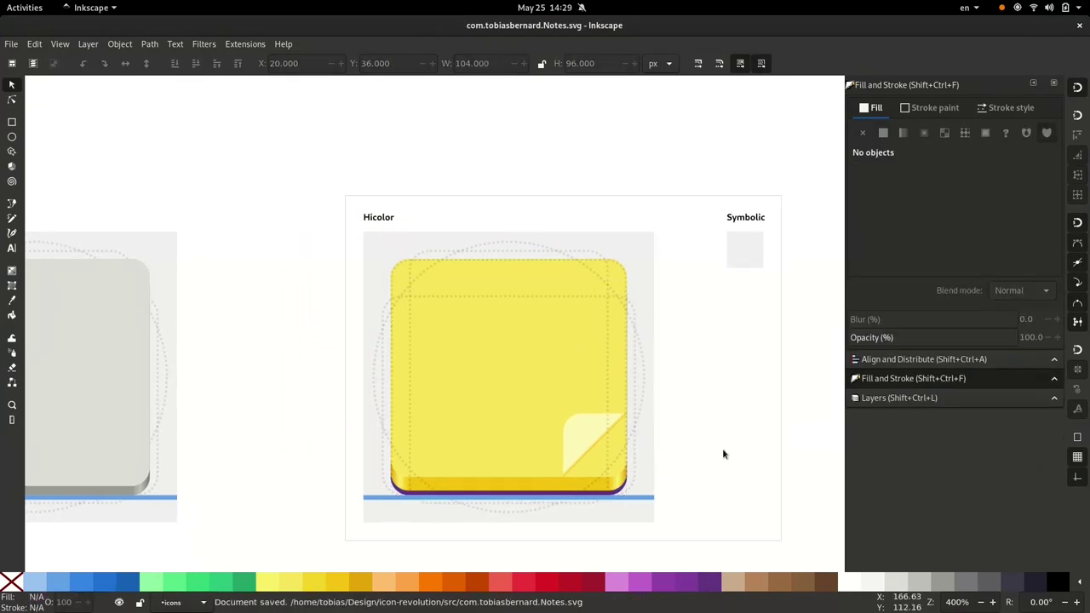
{"action": "scroll", "coordinate": [719, 457], "scroll_direction": "up", "scroll_amount": 1}
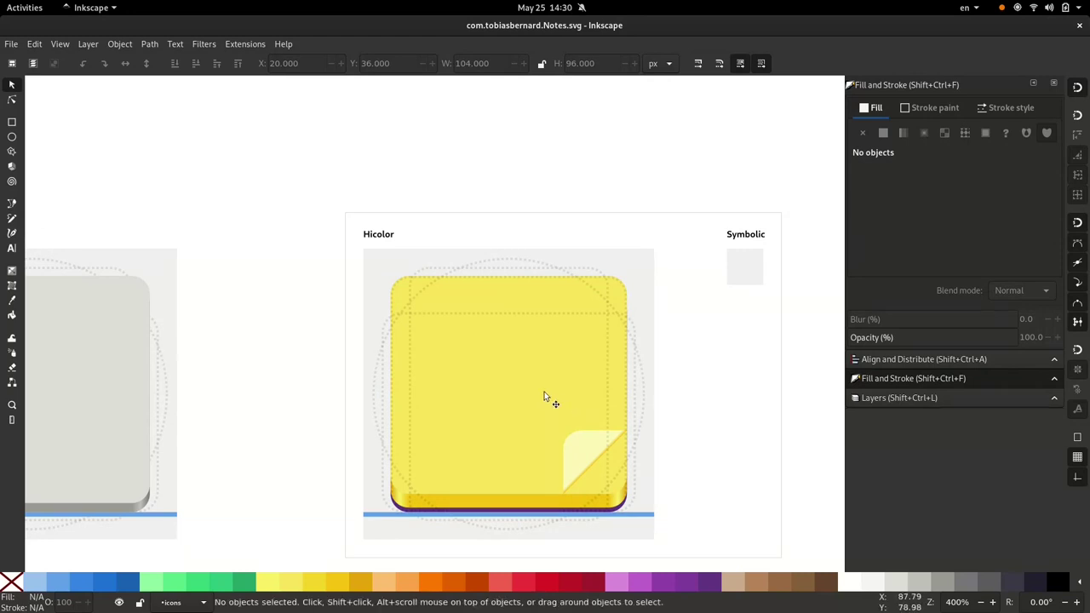
Show the grid and draw an 80 × 8 px square-cornered bar near the note's upper edge, filled dark yellow (e5a50a).
{"action": "key", "text": "r"}
{"action": "key", "text": "numbersign"}
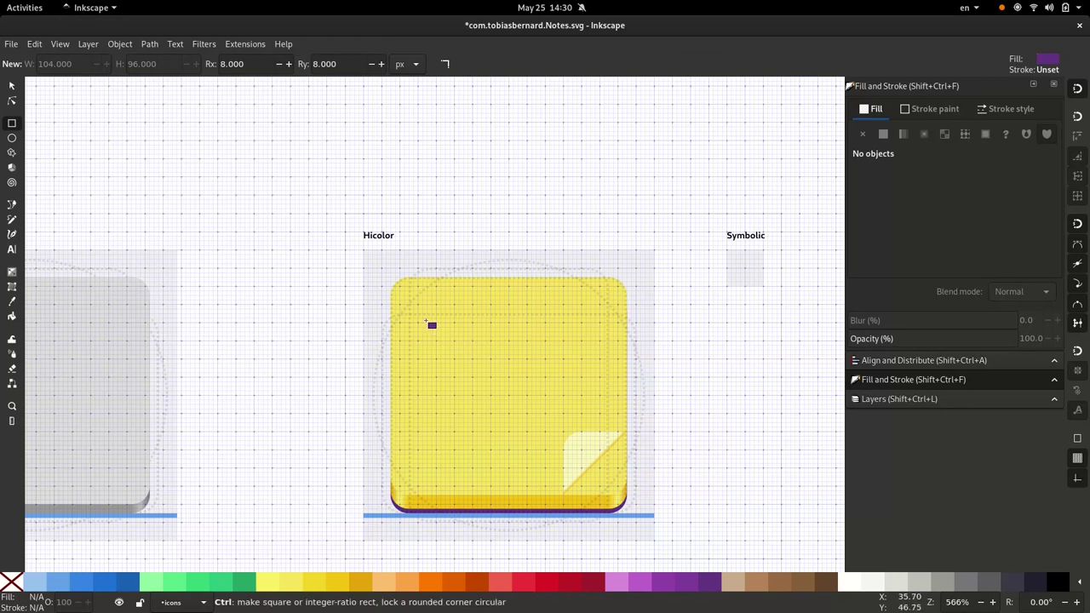
{"action": "scroll", "coordinate": [428, 315], "scroll_direction": "up", "scroll_amount": 1, "text": "ctrl"}
{"action": "left_click_drag", "start_coordinate": [415, 300], "coordinate": [671, 327]}
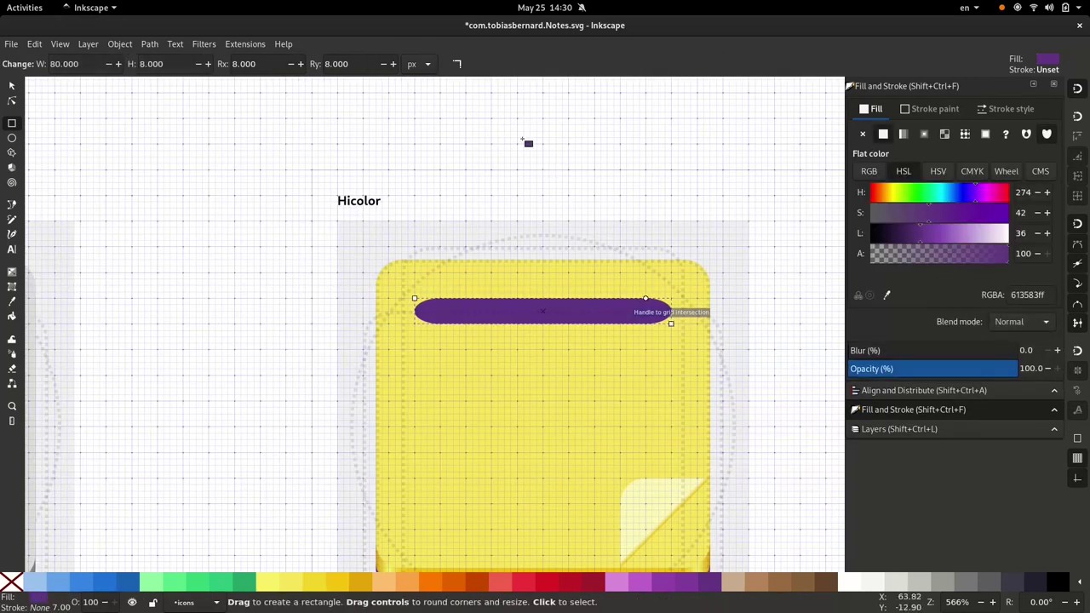
{"action": "left_click", "coordinate": [446, 65]}
{"action": "key", "text": "s"}
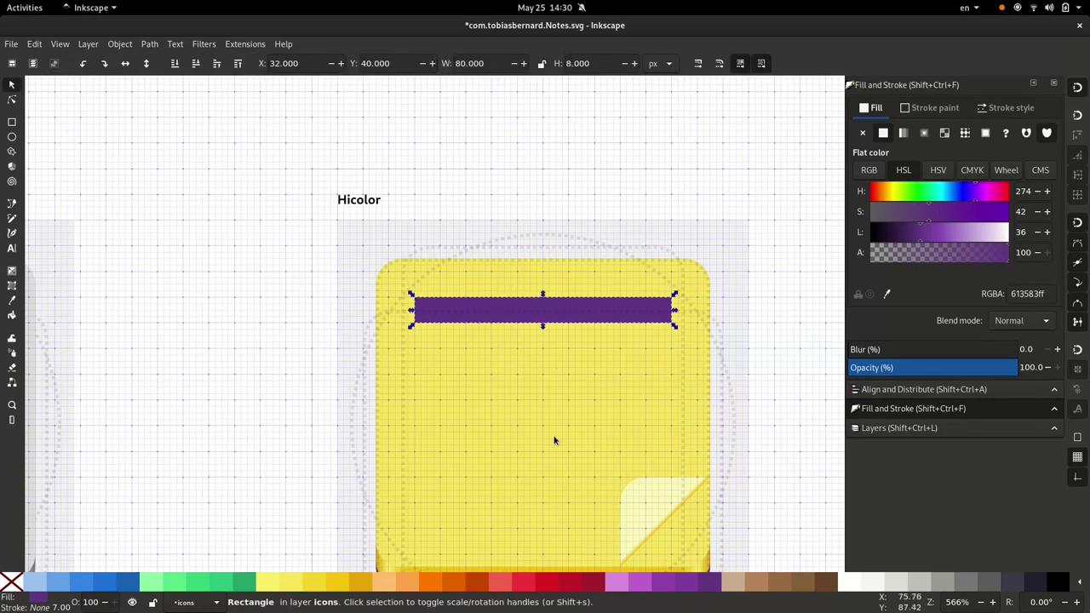
{"action": "left_click", "coordinate": [371, 582]}
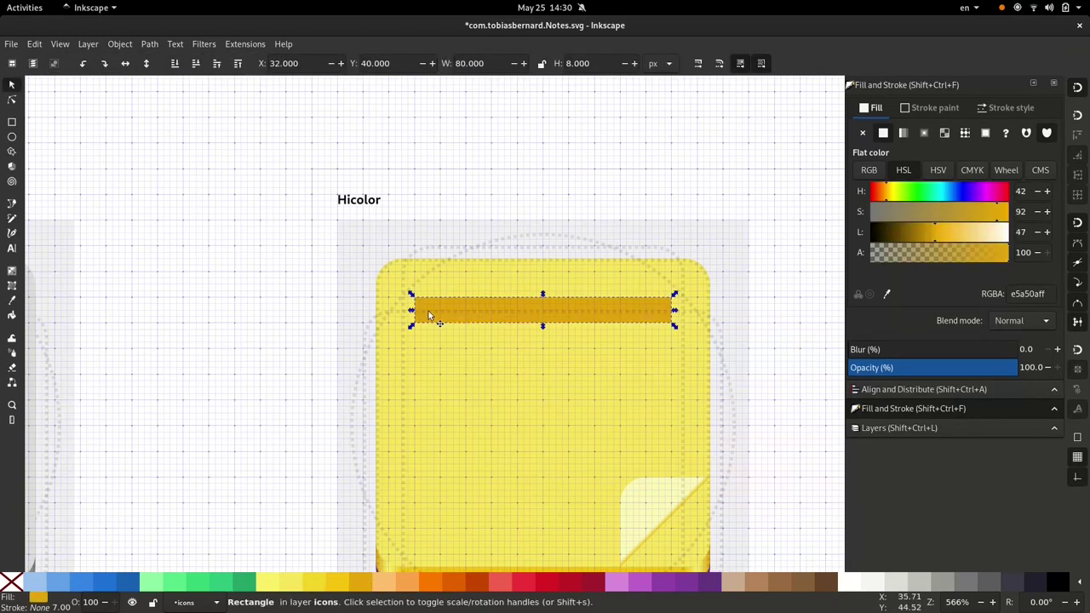
Duplicate the bar twice below itself at equal spacing and shorten the lowest copy to 40 px wide.
{"action": "key", "text": "ctrl+d"}
{"action": "left_click_drag", "start_coordinate": [428, 305], "coordinate": [446, 414]}
{"action": "key", "text": "ctrl+d"}
{"action": "left_click_drag", "start_coordinate": [674, 415], "coordinate": [547, 414]}
Save the file, check the text lines in App Icon Preview, return to Inkscape and deselect the short bar.
{"action": "key", "text": "ctrl+s"}
{"action": "key", "text": "alt+Tab"}
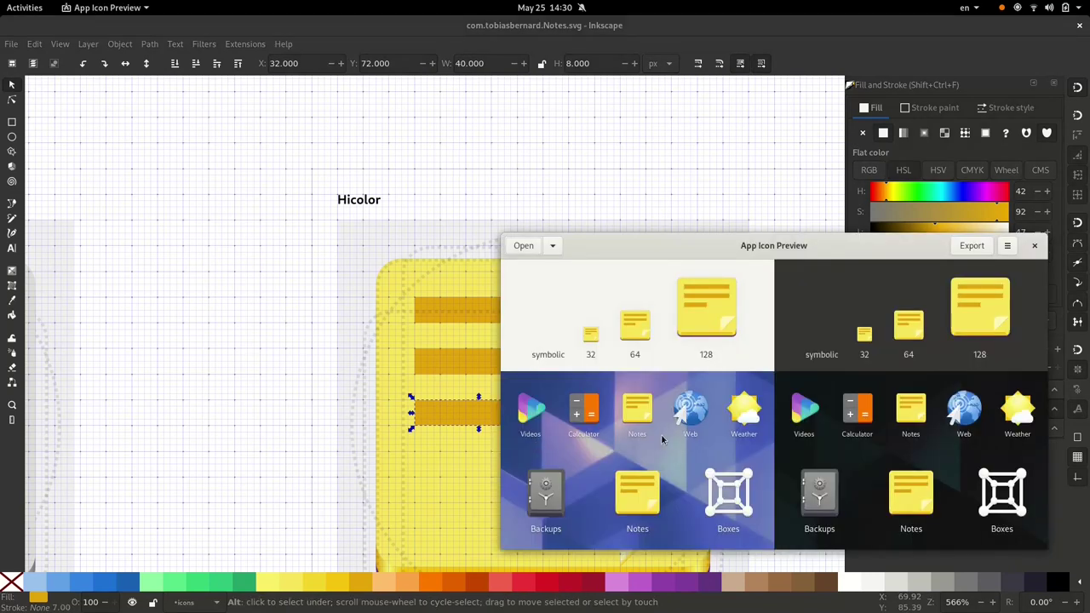
{"action": "key", "text": "alt+Tab"}
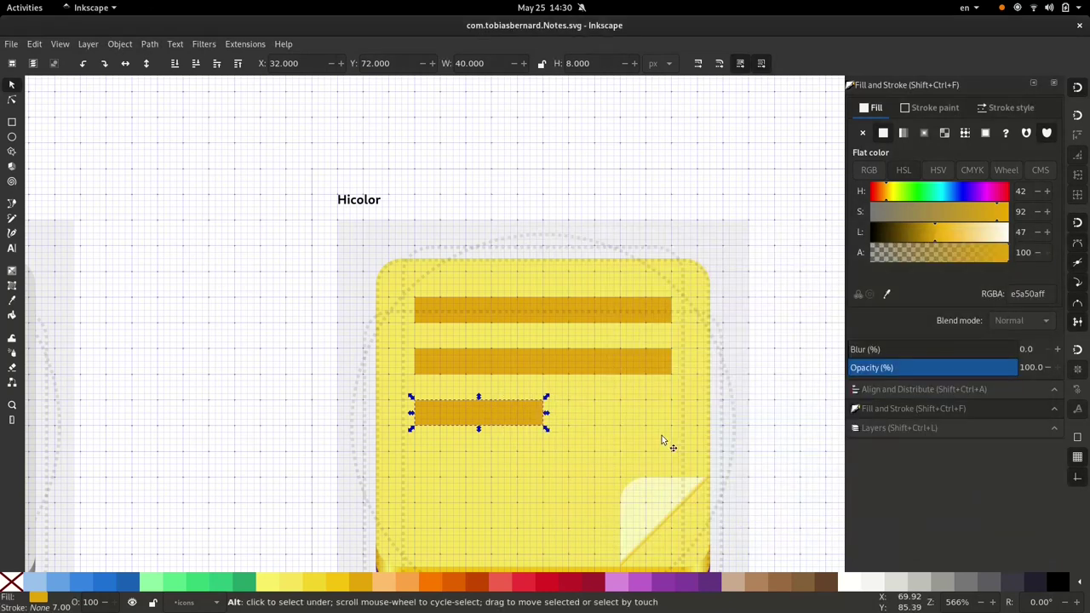
{"action": "left_click", "coordinate": [788, 344]}
{"action": "scroll", "coordinate": [788, 344], "scroll_direction": "down", "scroll_amount": 1, "text": "ctrl"}
{"action": "left_click_drag", "start_coordinate": [787, 349], "coordinate": [674, 305]}
{"action": "left_click_drag", "start_coordinate": [696, 344], "coordinate": [686, 330]}
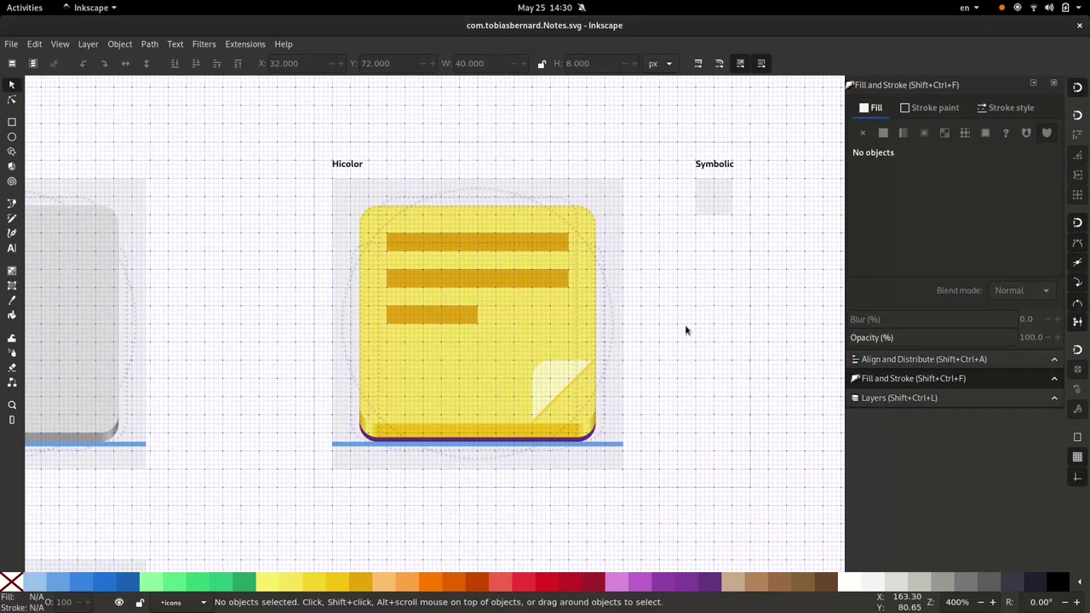
Draw a closed triangle about 8 × 16 px with the Bezier pen below the short bar, pointing left as the pencil tip.
{"action": "key", "text": "b"}
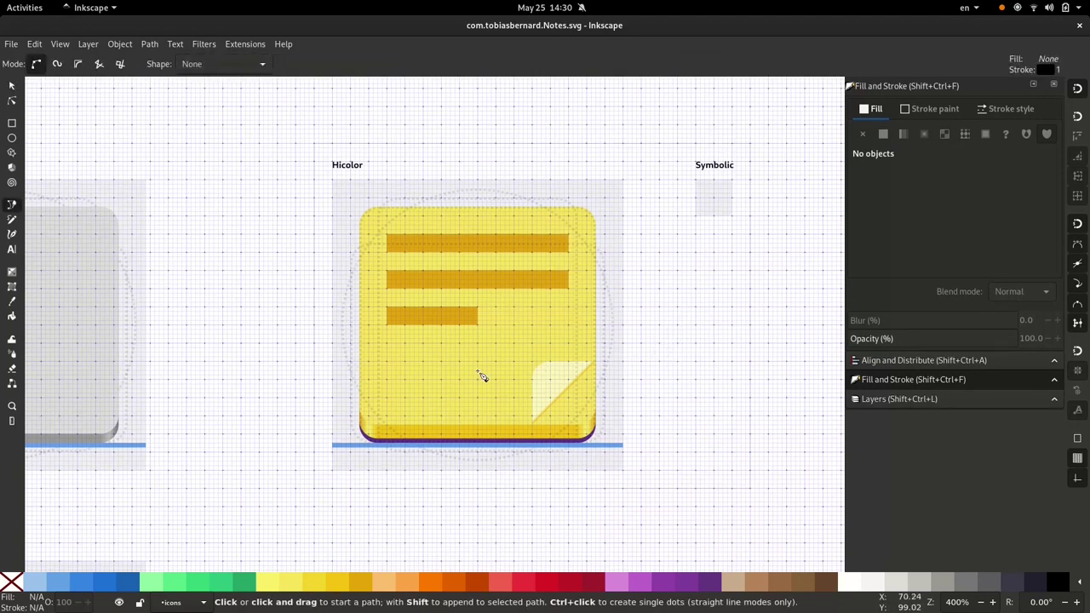
{"action": "scroll", "coordinate": [448, 374], "scroll_direction": "up", "scroll_amount": 1, "text": "ctrl"}
{"action": "scroll", "coordinate": [426, 361], "scroll_direction": "up", "scroll_amount": 1, "text": "ctrl"}
{"action": "scroll", "coordinate": [419, 360], "scroll_direction": "down", "scroll_amount": 1, "text": "ctrl"}
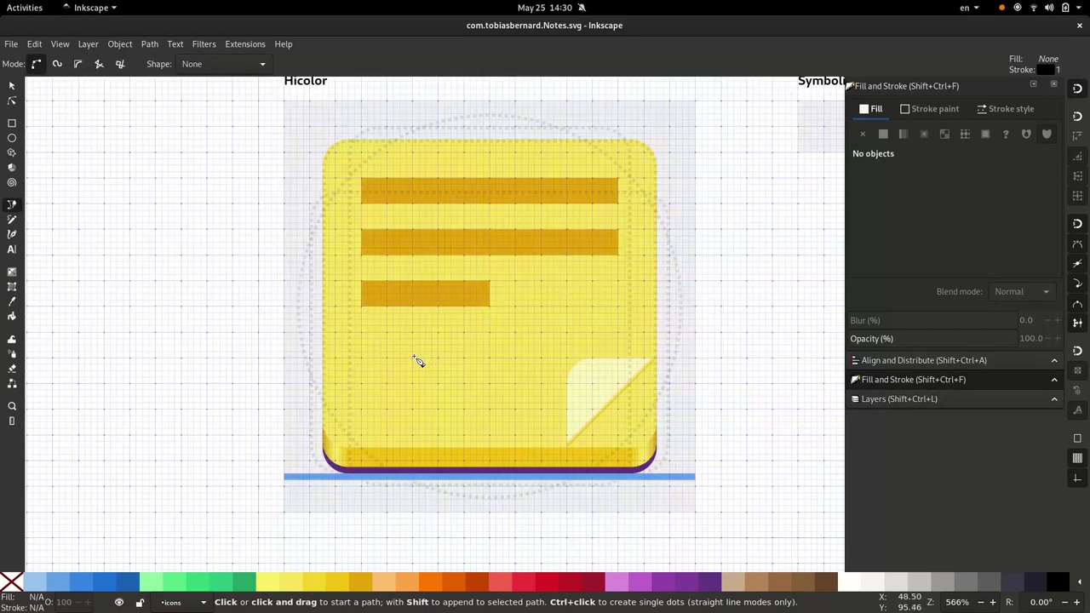
{"action": "left_click", "coordinate": [413, 358]}
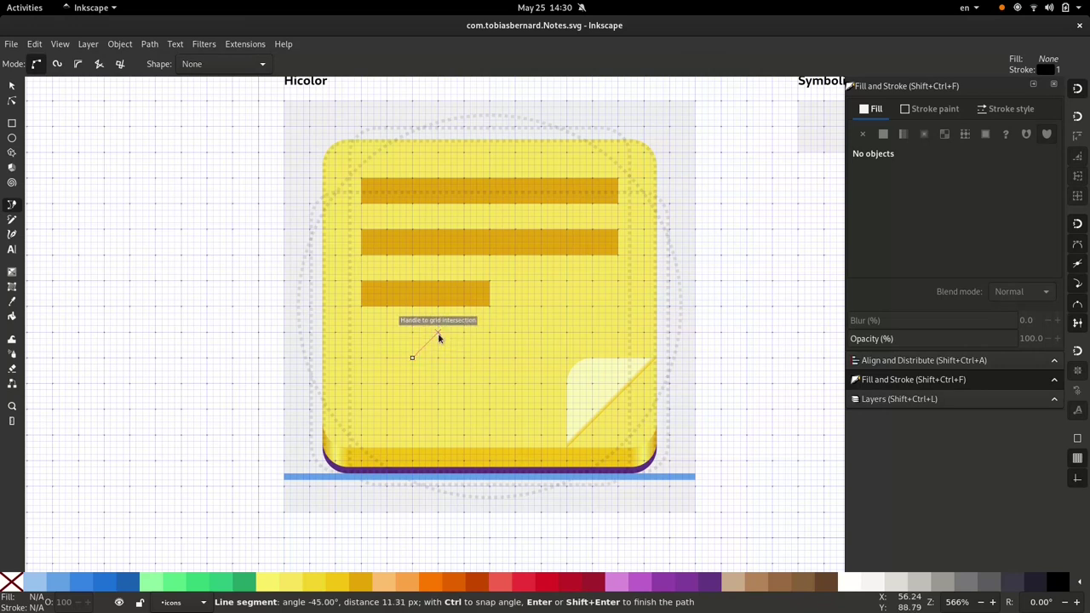
{"action": "left_click", "coordinate": [440, 386]}
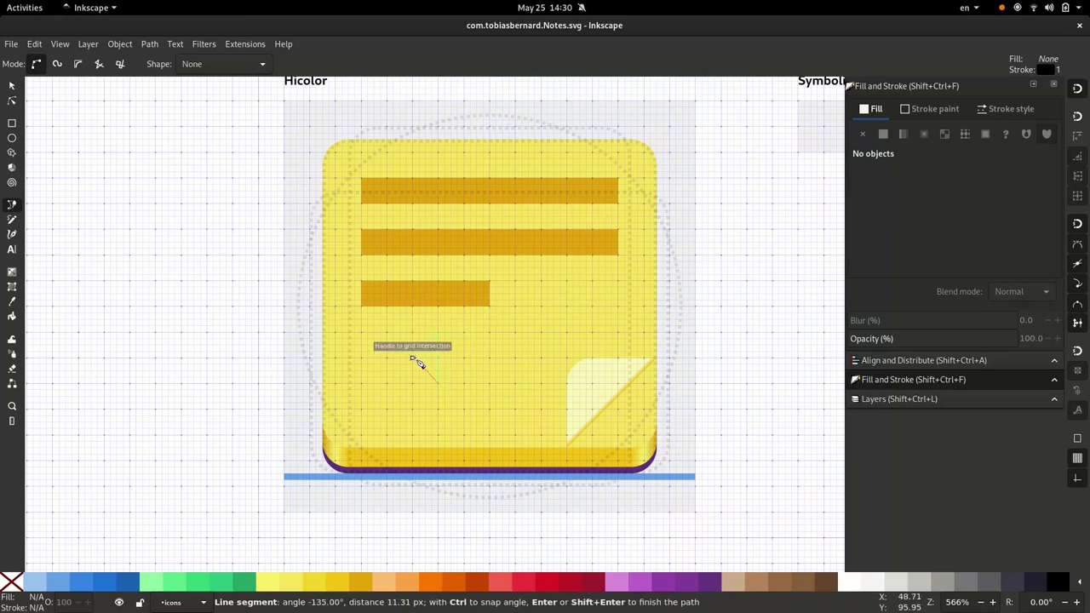
{"action": "left_click", "coordinate": [413, 358]}
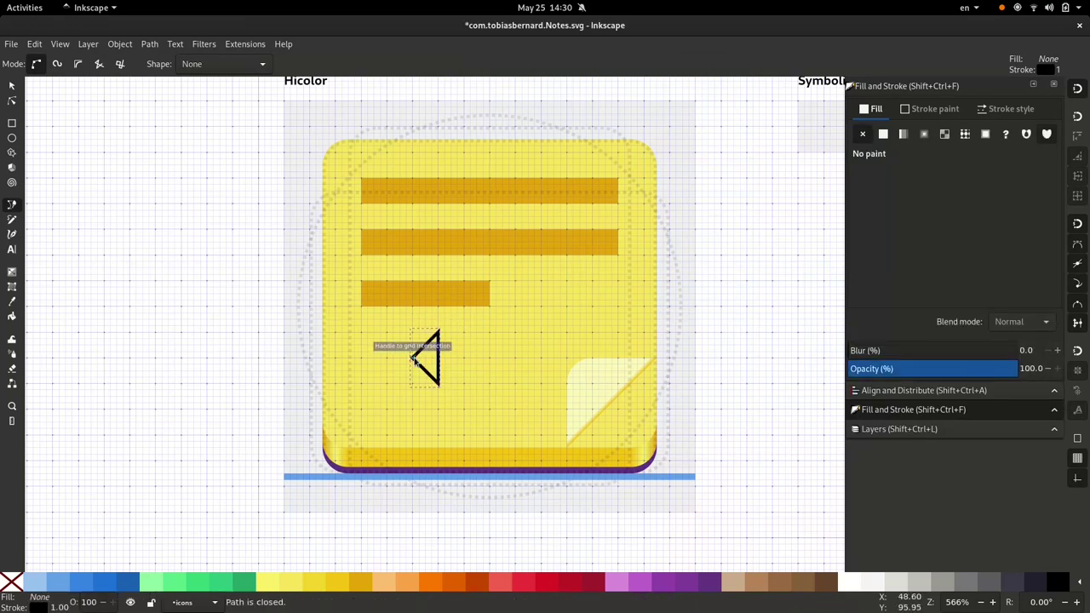
Remove the triangle's stroke and fill it with light brown (cdab8f).
{"action": "middle_click", "coordinate": [40, 607]}
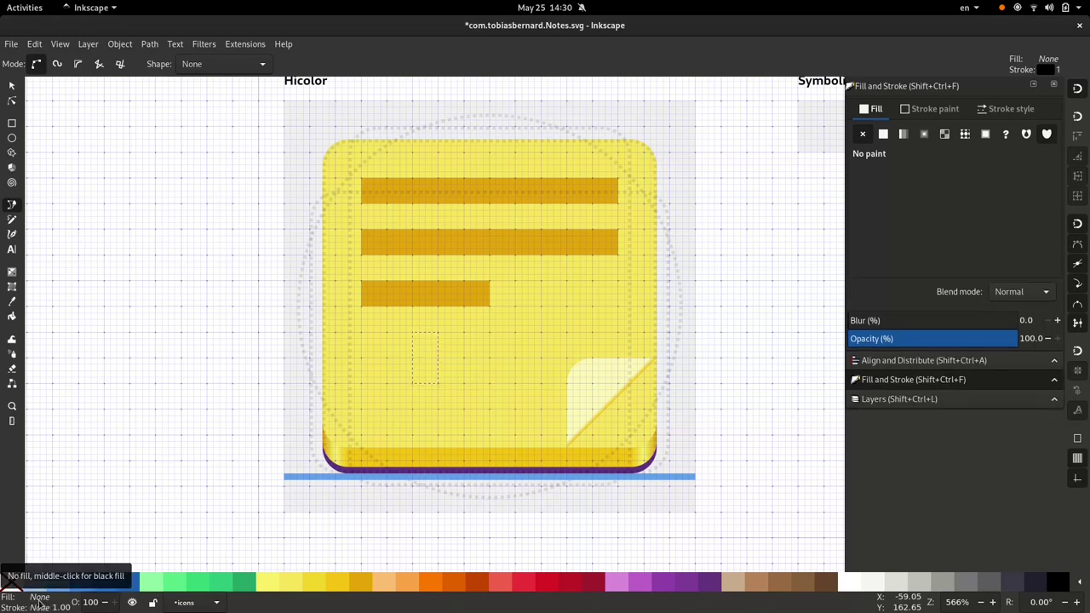
{"action": "left_click", "coordinate": [732, 582]}
{"action": "key", "text": "s"}
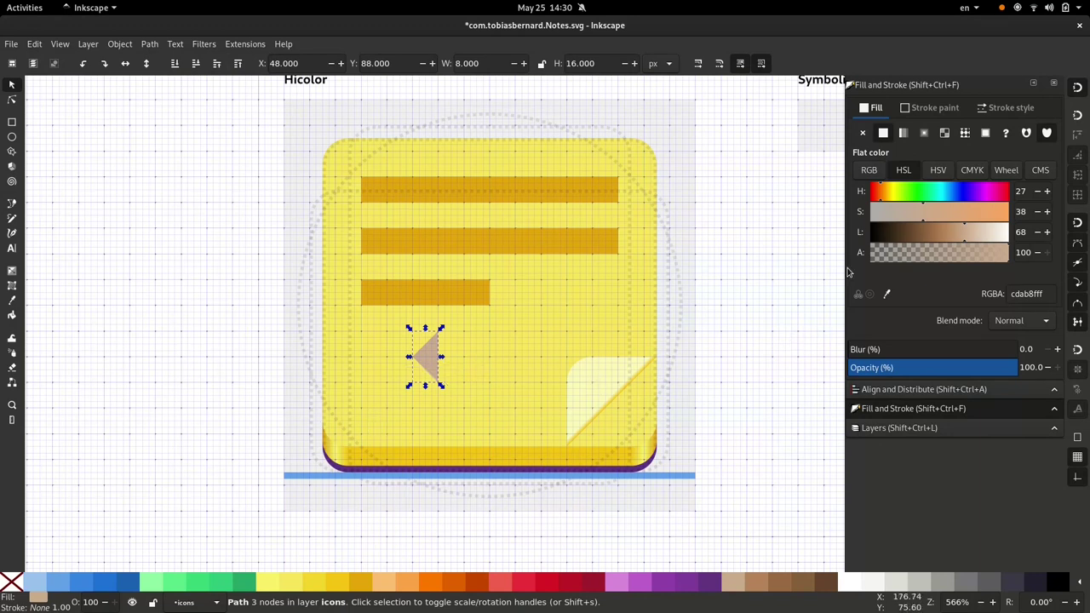
Give the triangle a vertical linear gradient from light brown at its lower edge to opaque pale beige (ede1d7) at its upper edge.
{"action": "left_click", "coordinate": [903, 132]}
{"action": "key", "text": "g"}
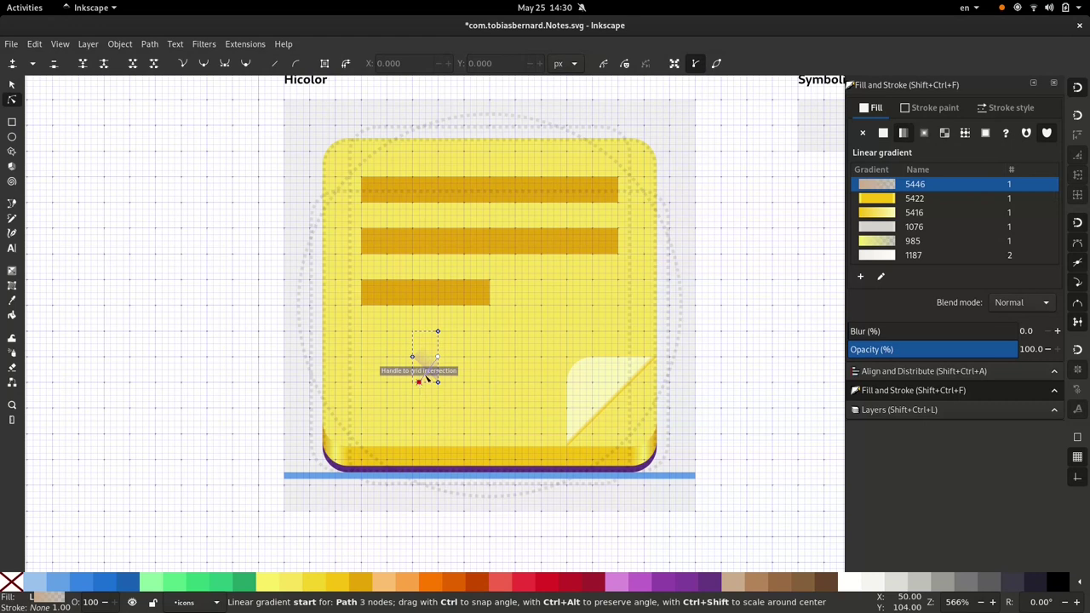
{"action": "left_click", "coordinate": [419, 383]}
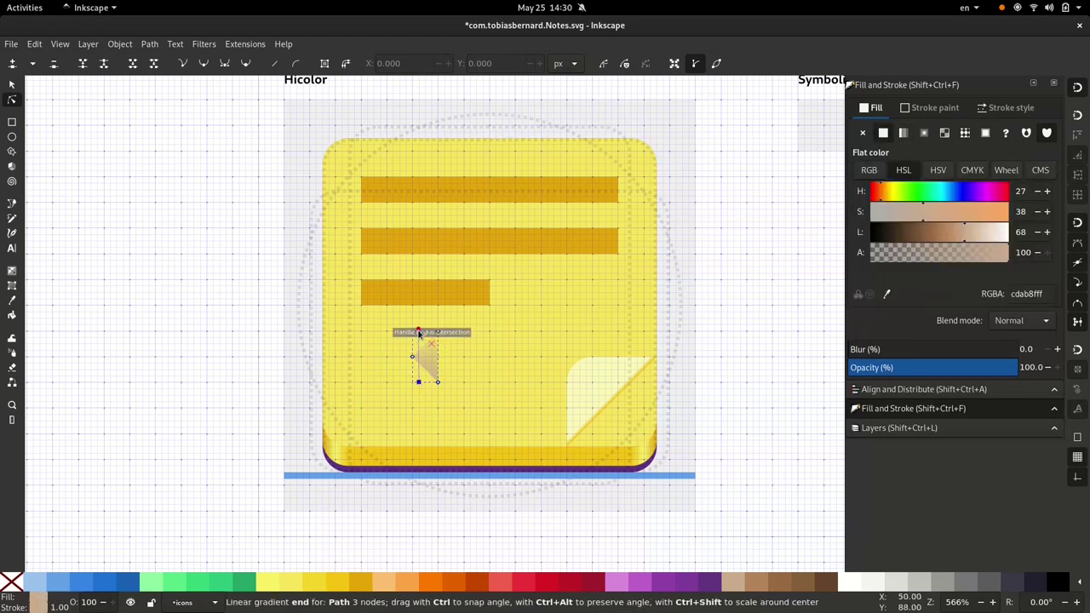
{"action": "key", "text": "s"}
{"action": "key", "text": "n"}
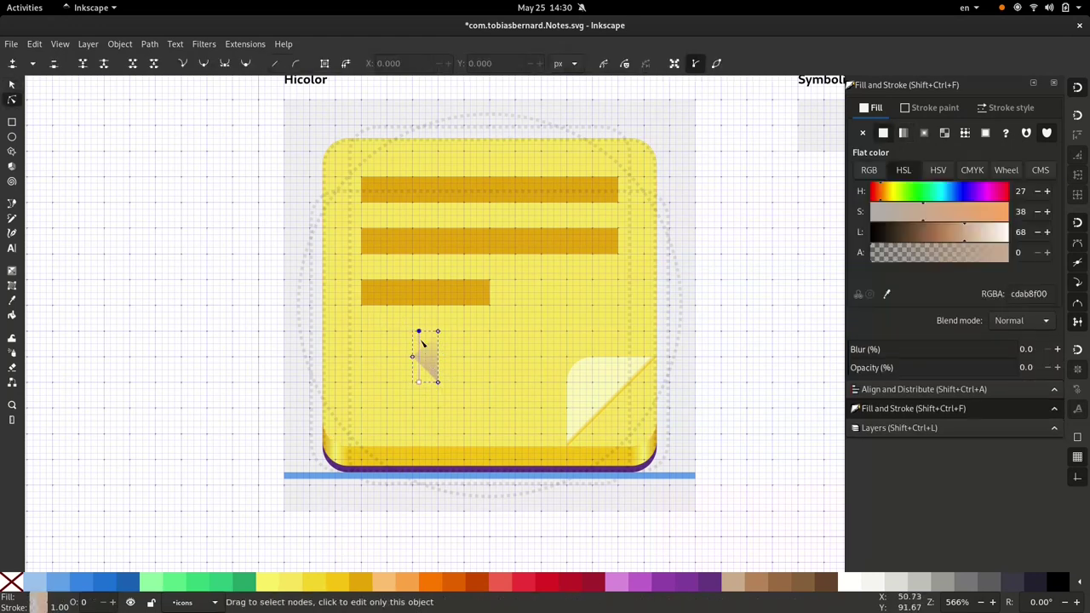
{"action": "left_click", "coordinate": [957, 367]}
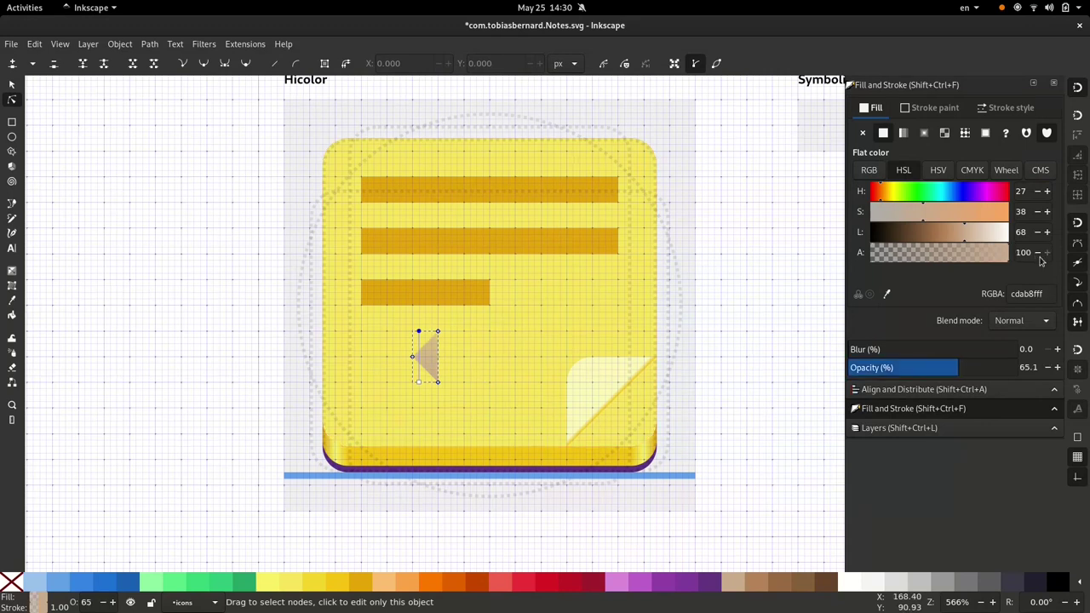
{"action": "left_click", "coordinate": [993, 236]}
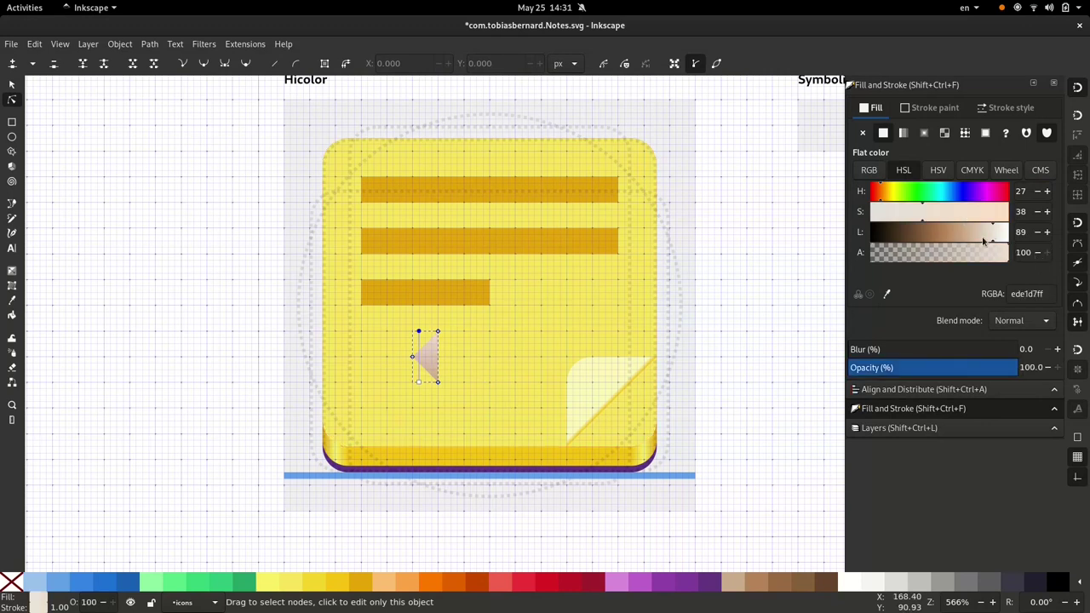
{"action": "left_click", "coordinate": [722, 305]}
Duplicate the triangle, scale the copy to 4 × 8 px at the point, and fill it dark grey (3d3846) as the pencil lead.
{"action": "key", "text": "s"}
{"action": "left_click", "coordinate": [431, 360]}
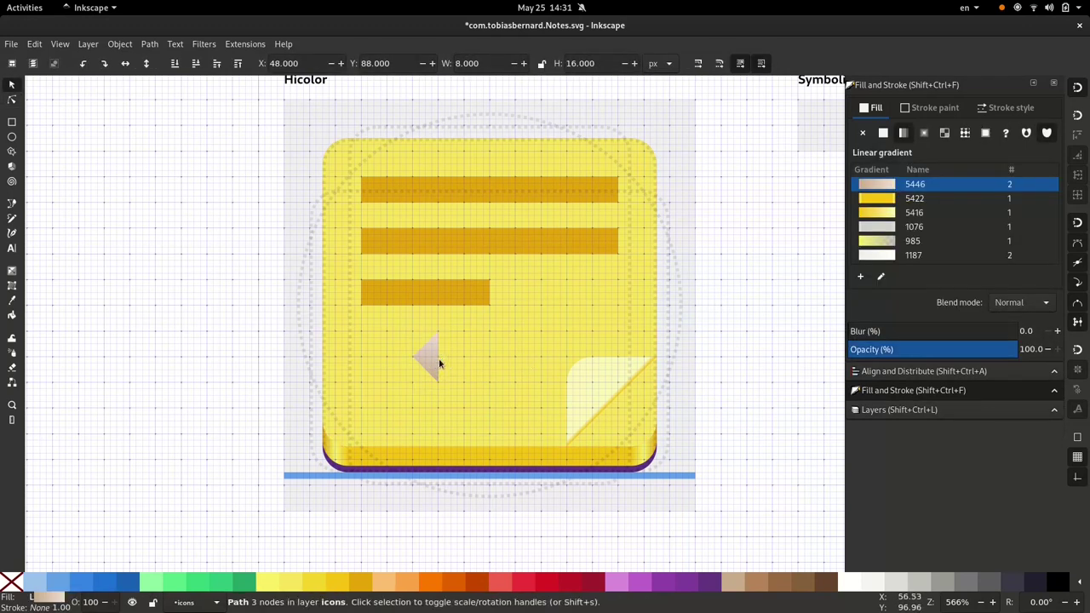
{"action": "left_click_drag", "start_coordinate": [440, 362], "coordinate": [426, 361]}
{"action": "left_click", "coordinate": [1011, 584]}
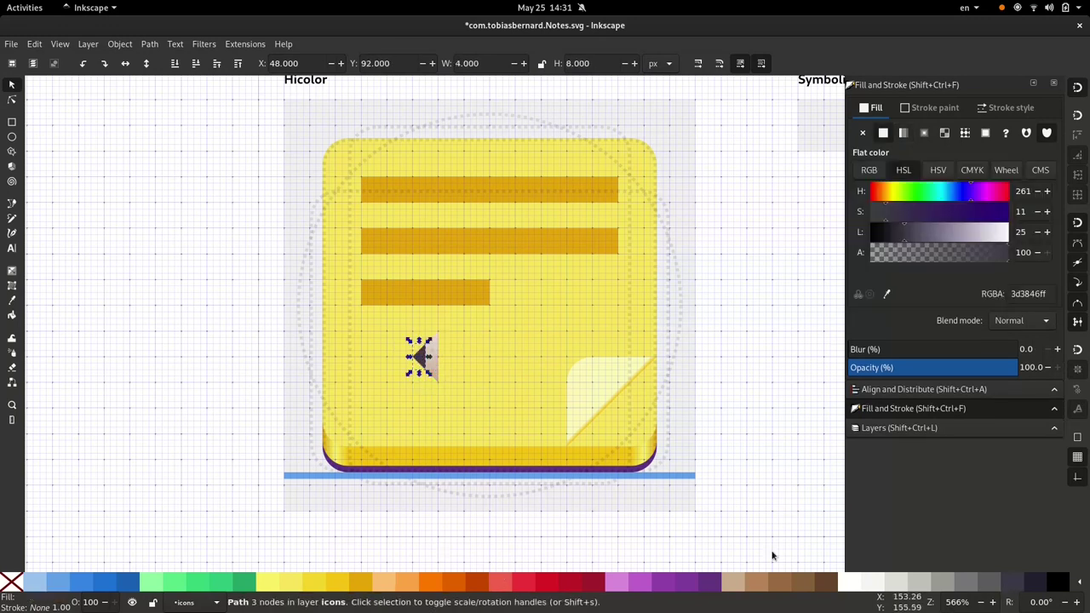
Draw a 56 × 16 px rectangle extending right from the pencil tip and fill it purple (9141ac).
{"action": "left_click", "coordinate": [726, 384]}
{"action": "key", "text": "r"}
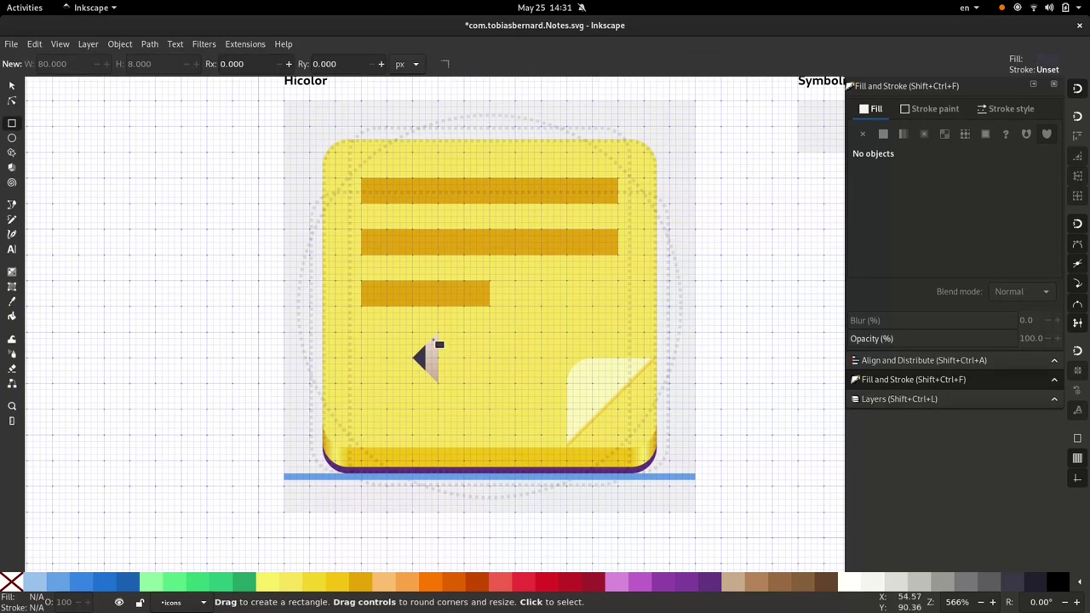
{"action": "left_click_drag", "start_coordinate": [438, 334], "coordinate": [620, 386]}
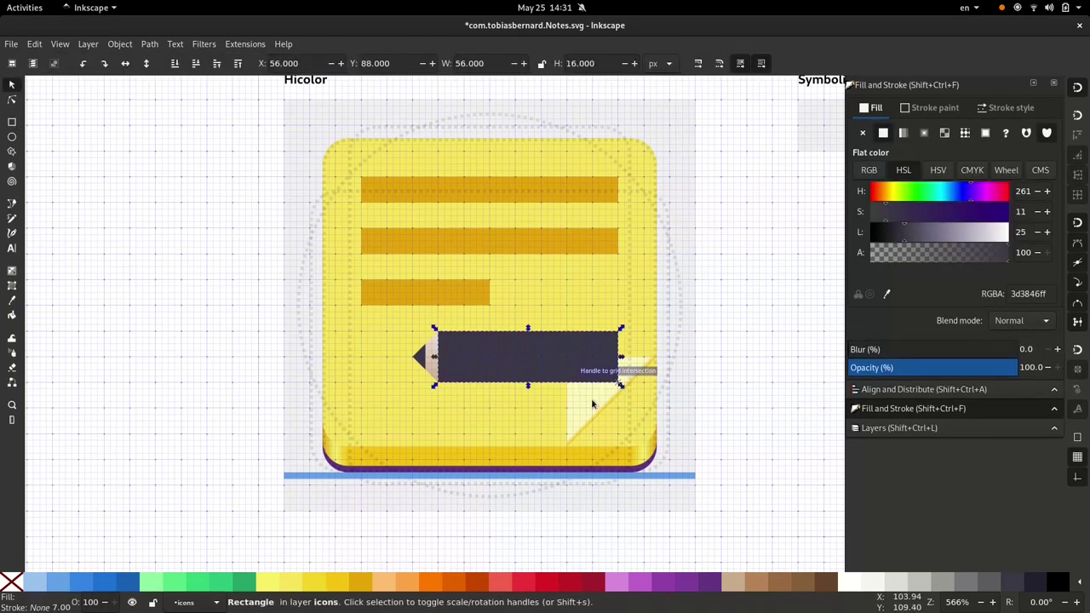
{"action": "left_click", "coordinate": [667, 586]}
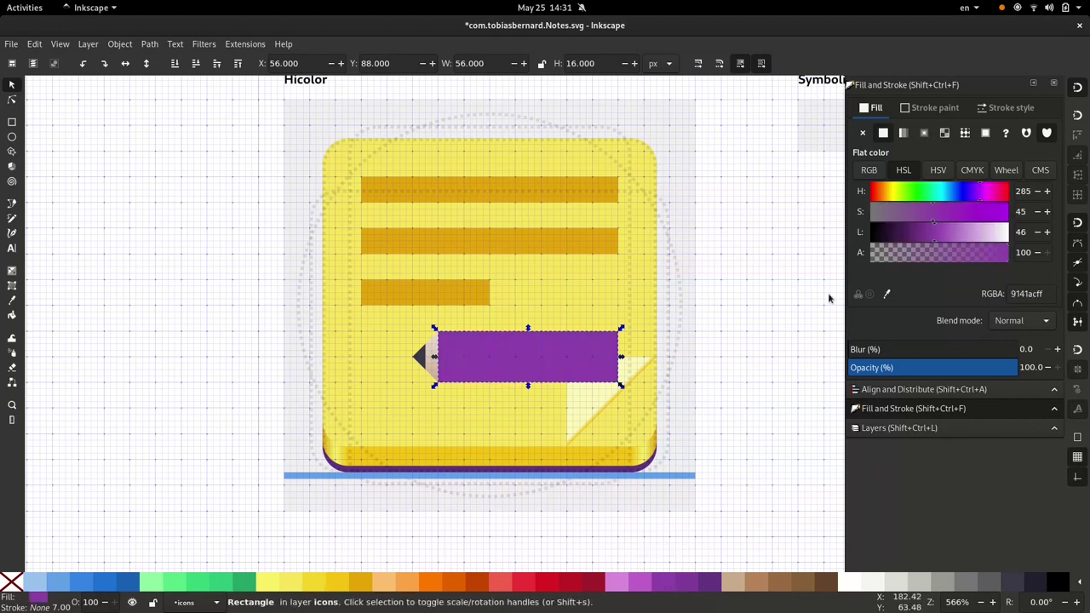
Apply a vertical linear gradient to the pencil body, with Purple 2 (c061cb) on the upper edge and 813d9c on the lower edge.
{"action": "left_click", "coordinate": [903, 134]}
{"action": "key", "text": "r"}
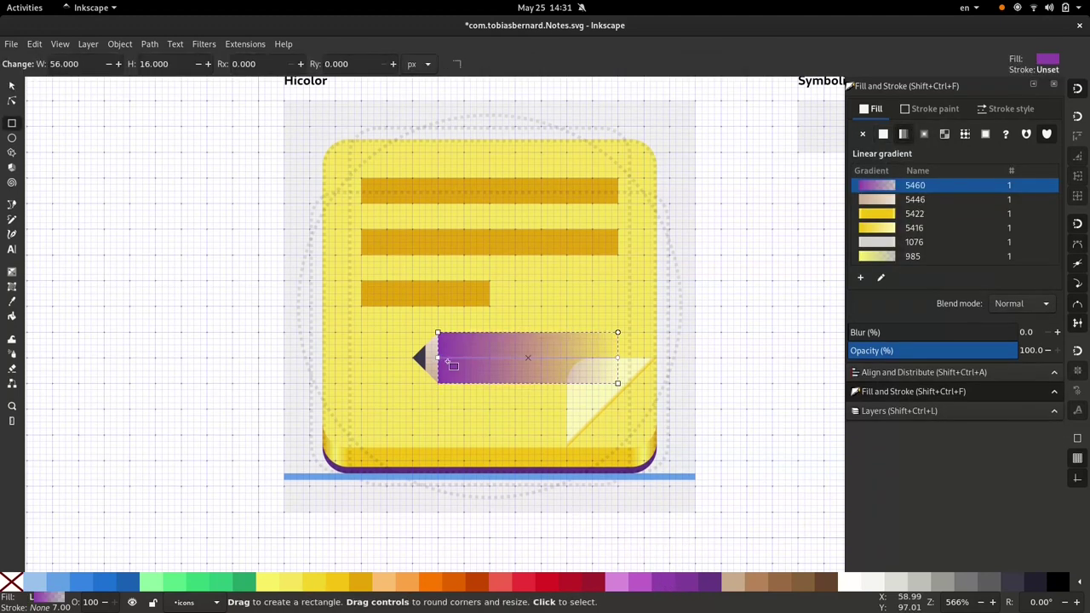
{"action": "left_click_drag", "start_coordinate": [437, 358], "coordinate": [464, 383]}
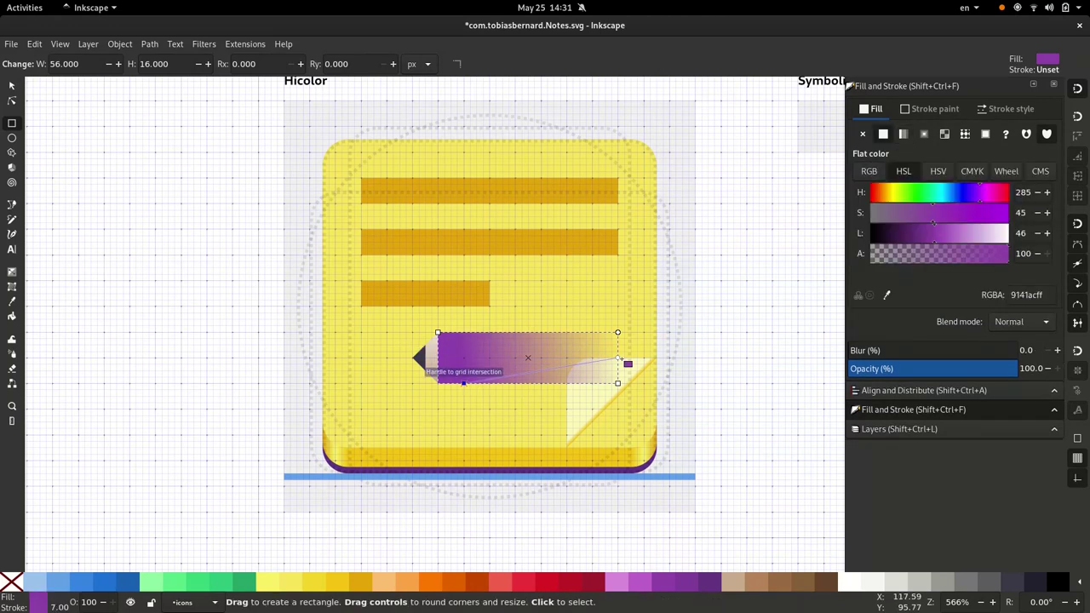
{"action": "left_click_drag", "start_coordinate": [618, 358], "coordinate": [464, 336]}
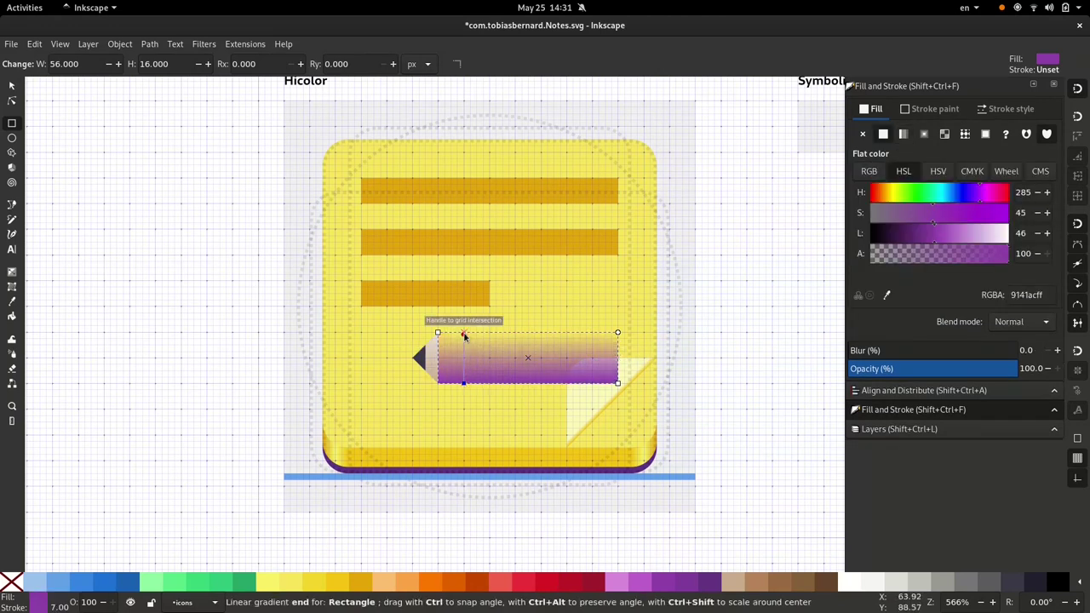
{"action": "left_click", "coordinate": [634, 586]}
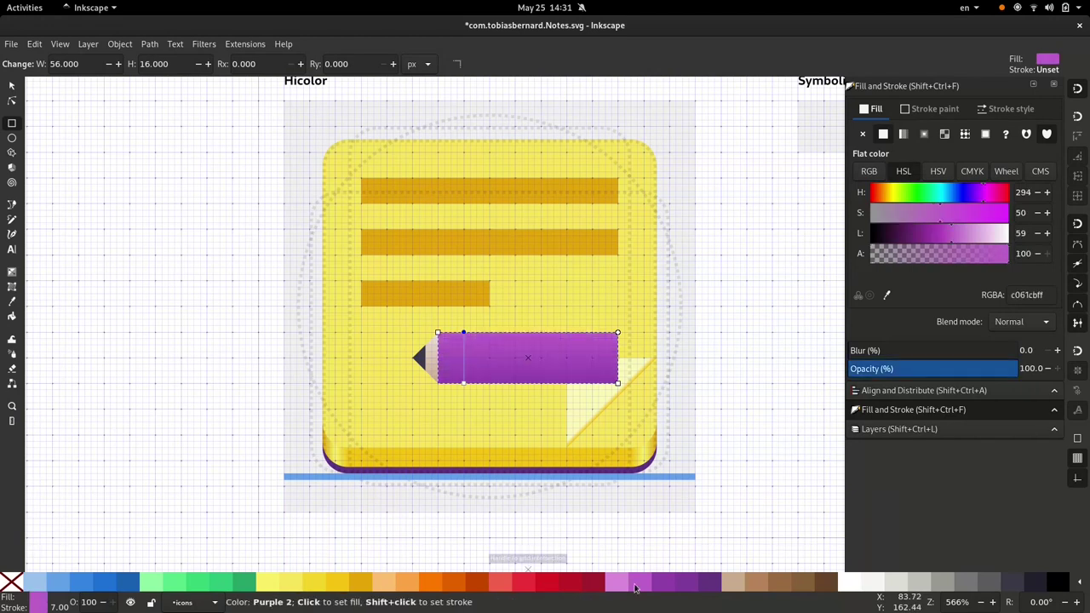
{"action": "left_click", "coordinate": [464, 384]}
{"action": "left_click", "coordinate": [685, 586]}
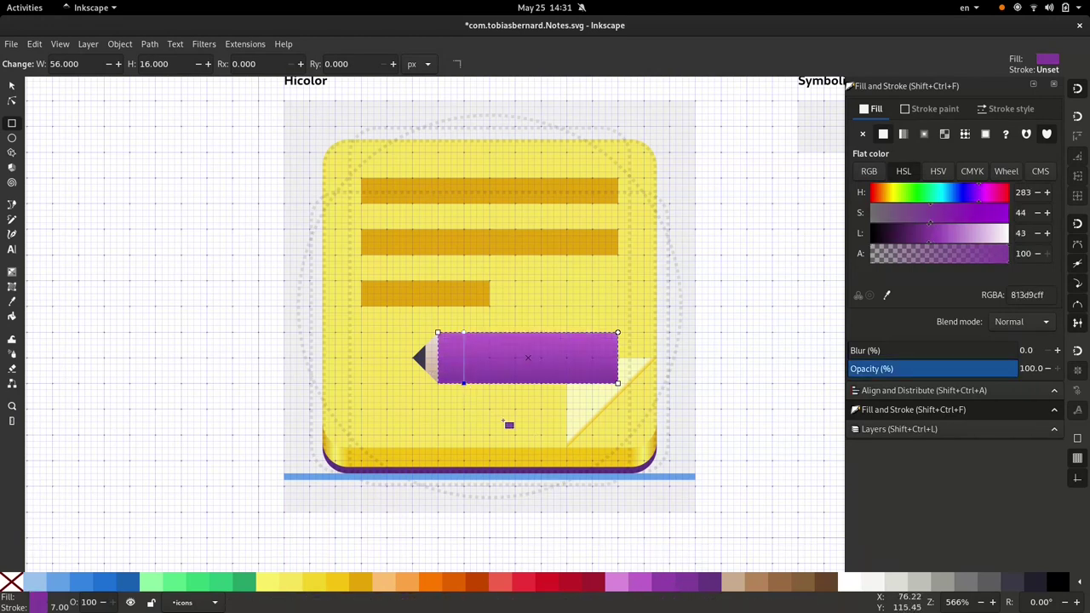
Select the pencil's body, wooden tip and lead, and group them.
{"action": "key", "text": "s"}
{"action": "left_click", "coordinate": [726, 386]}
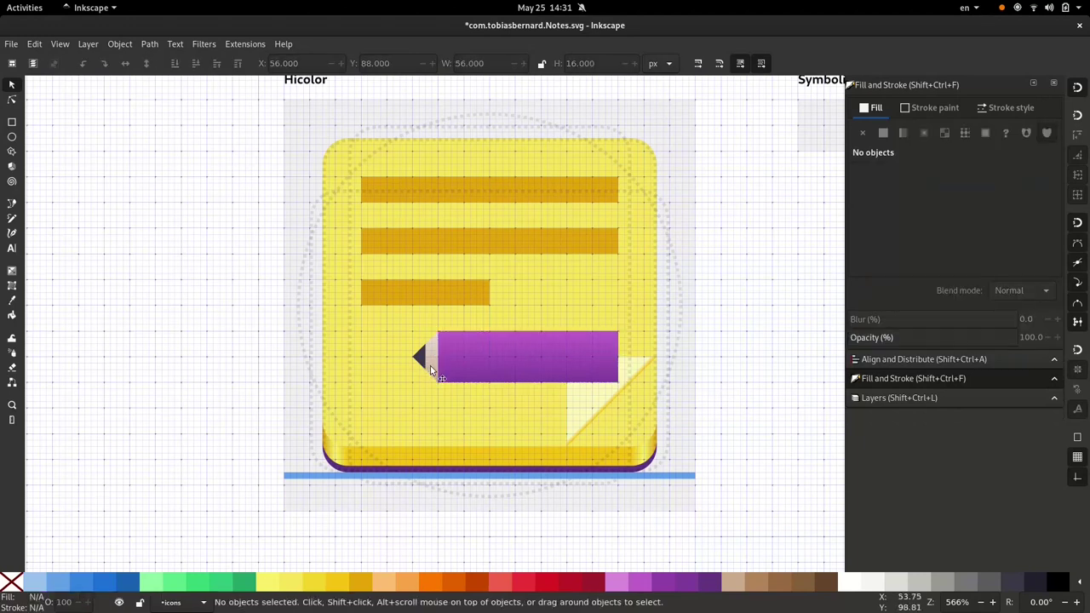
{"action": "left_click_drag", "start_coordinate": [665, 400], "coordinate": [391, 318]}
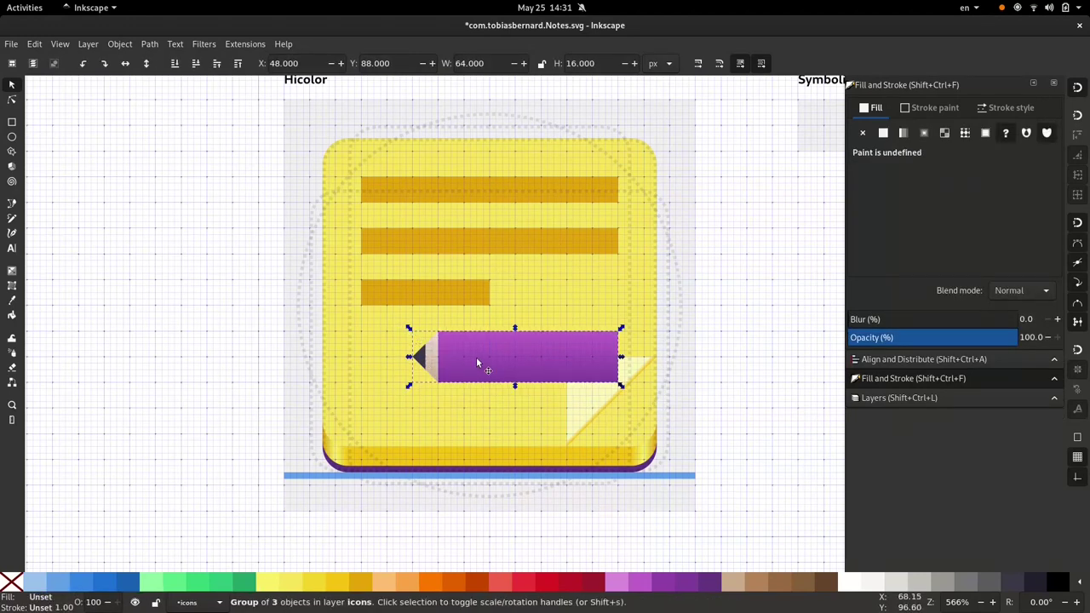
Rotate the pencil group 45° counterclockwise so it points down-left, and move it over the note's right edge above the folded corner.
{"action": "left_click", "coordinate": [477, 360]}
{"action": "left_click_drag", "start_coordinate": [407, 345], "coordinate": [401, 442]}
{"action": "mouse_move", "coordinate": [465, 430]}
{"action": "left_mouse_down"}
{"action": "mouse_move", "coordinate": [513, 381]}
{"action": "mouse_move", "coordinate": [494, 375]}
{"action": "mouse_move", "coordinate": [494, 384]}
{"action": "mouse_move", "coordinate": [528, 327]}
{"action": "mouse_move", "coordinate": [521, 359]}
{"action": "left_mouse_up"}
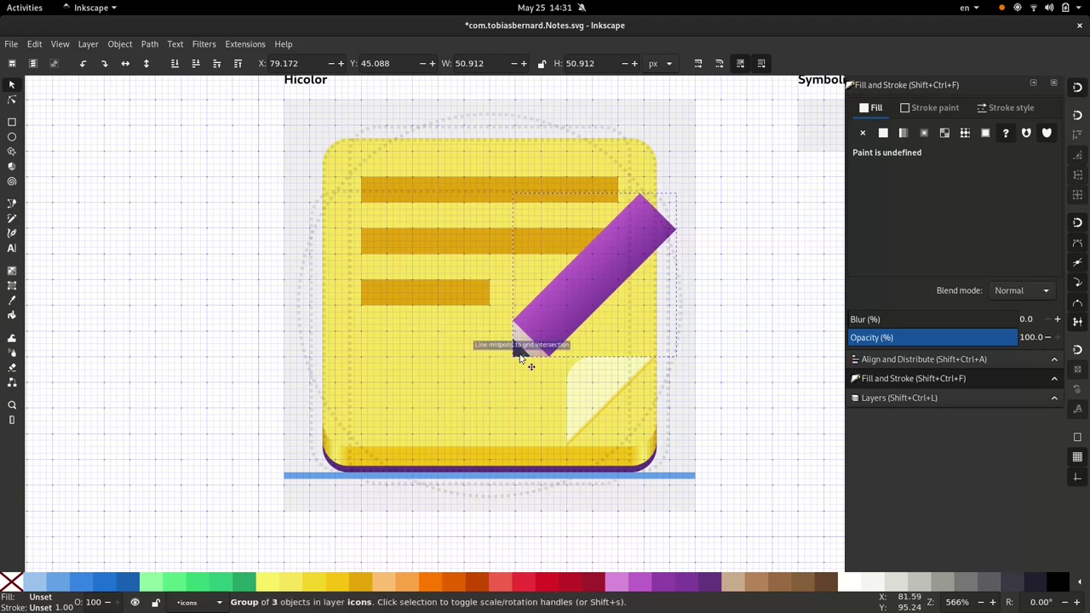
Snap the pencil group by its bounding box to X 80 px, then save and check the icon in App Icon Preview.
{"action": "left_click", "coordinate": [1077, 221]}
{"action": "left_click", "coordinate": [1077, 114]}
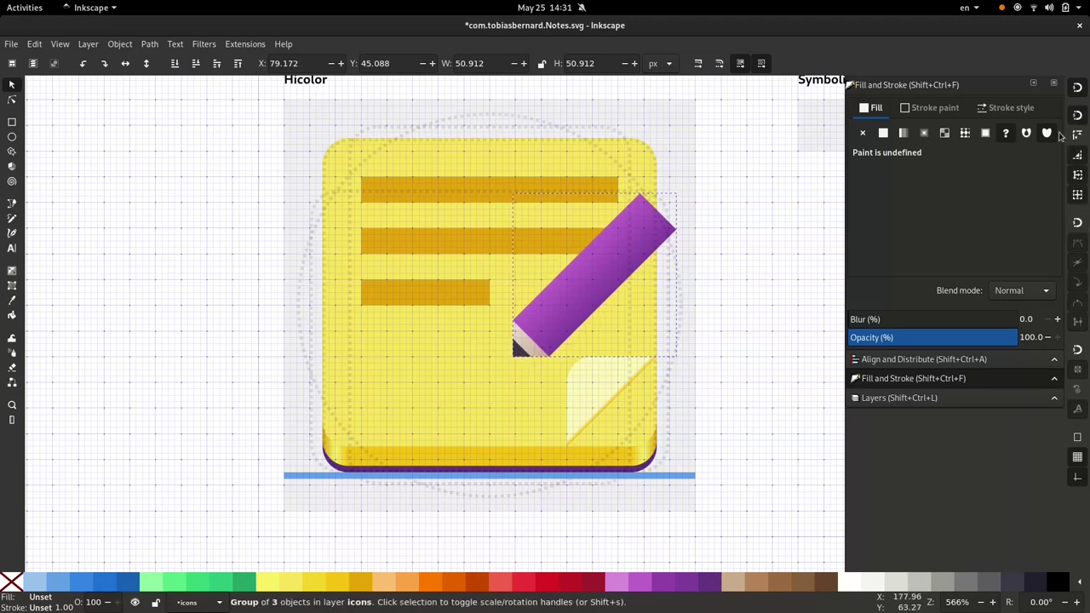
{"action": "left_click_drag", "start_coordinate": [514, 359], "coordinate": [515, 364]}
{"action": "key", "text": "ctrl+s"}
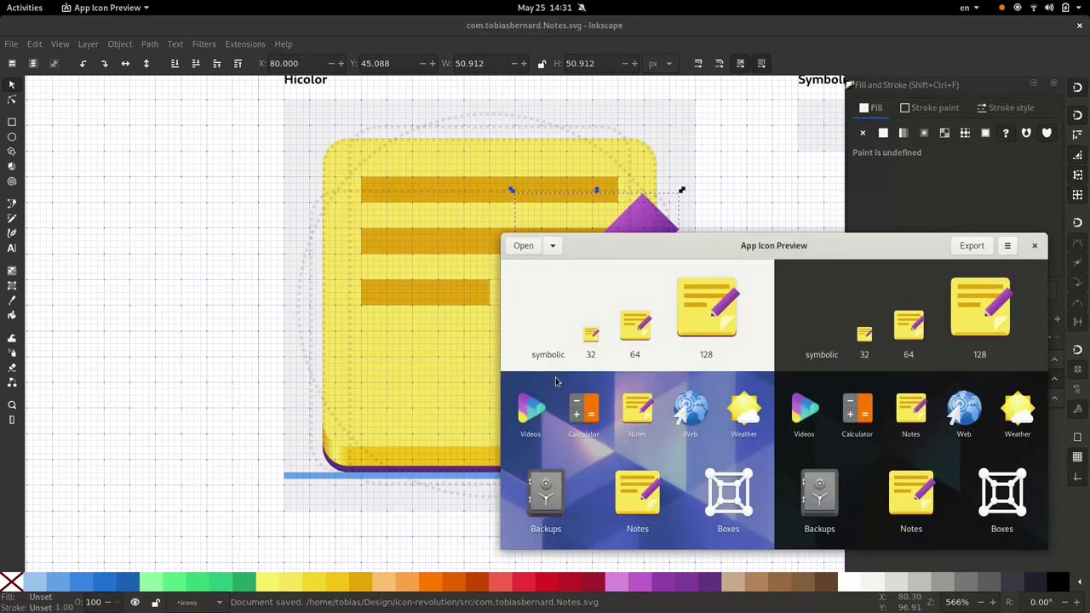
{"action": "key", "text": "alt+Tab"}
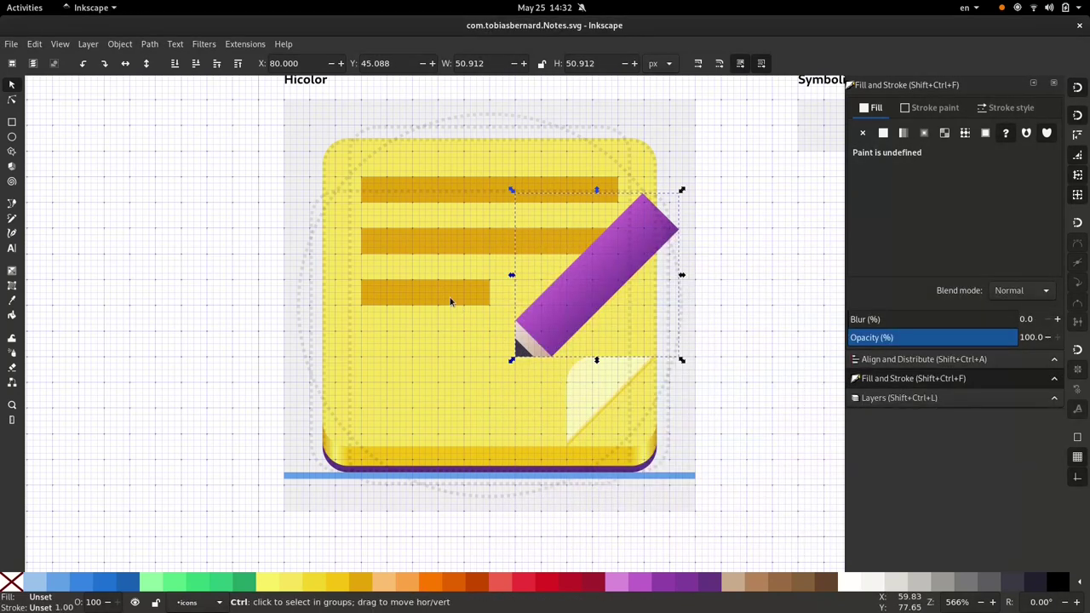
Extend the note's third text line to match those above, and duplicate it below at Y 88 px as a 50 px wide fourth line.
{"action": "left_click", "coordinate": [471, 299], "text": "ctrl"}
{"action": "left_click_drag", "start_coordinate": [492, 293], "coordinate": [618, 304]}
{"action": "left_click_drag", "start_coordinate": [406, 297], "coordinate": [375, 348]}
{"action": "left_click_drag", "start_coordinate": [622, 345], "coordinate": [524, 347]}
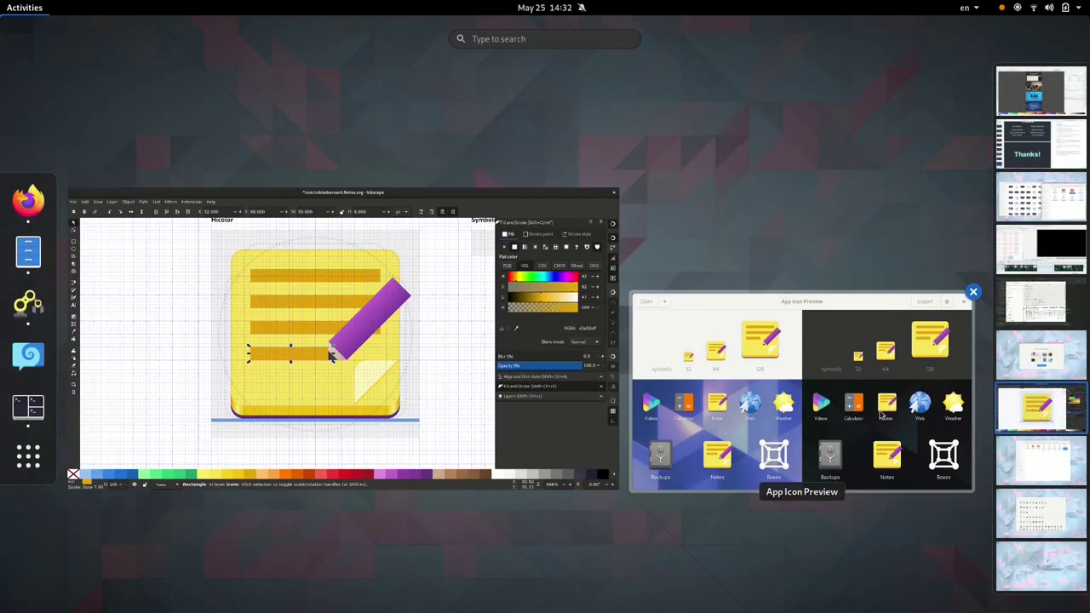
Deselect and save the drawing, and check the four-line icon at all sizes in App Icon Preview.
{"action": "left_click", "coordinate": [784, 392]}
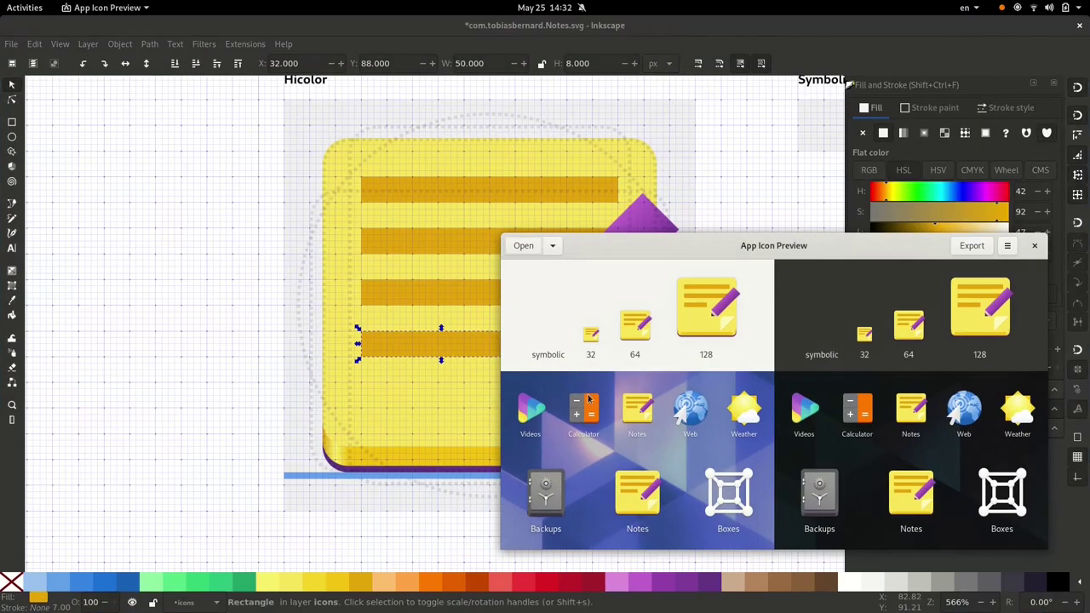
{"action": "left_click", "coordinate": [196, 426]}
{"action": "key", "text": "Escape"}
{"action": "key", "text": "ctrl+s"}
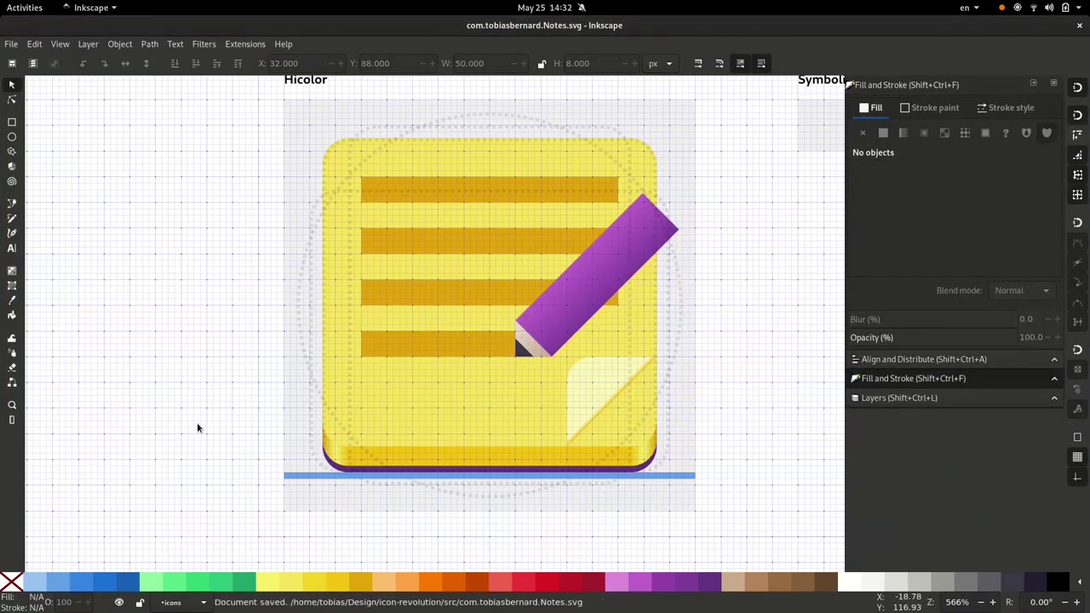
{"action": "key", "text": "super"}
{"action": "left_click", "coordinate": [711, 440]}
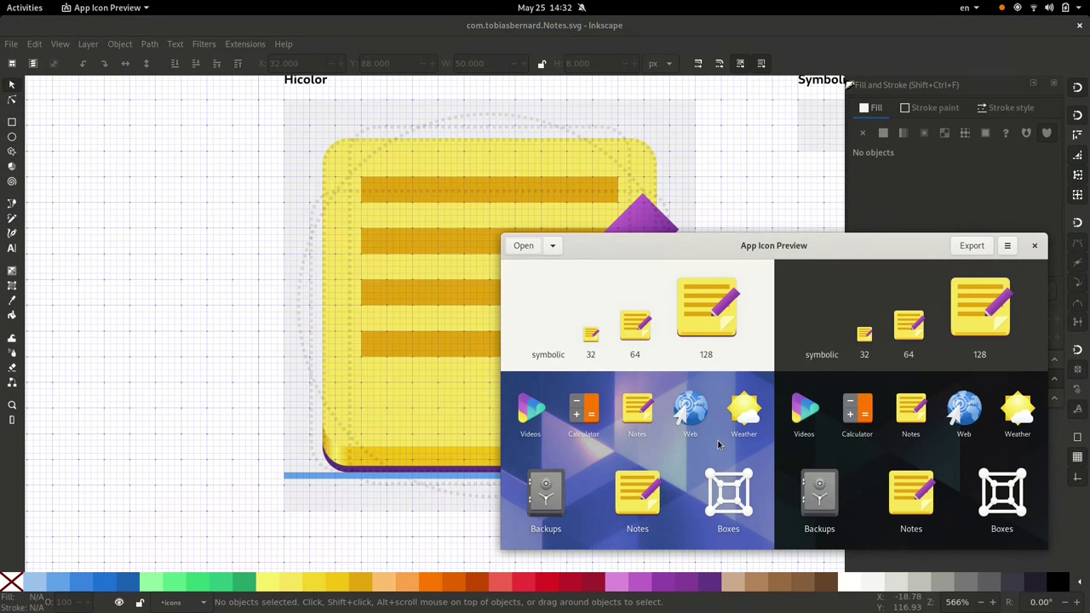
{"action": "left_click_drag", "start_coordinate": [749, 263], "coordinate": [701, 215]}
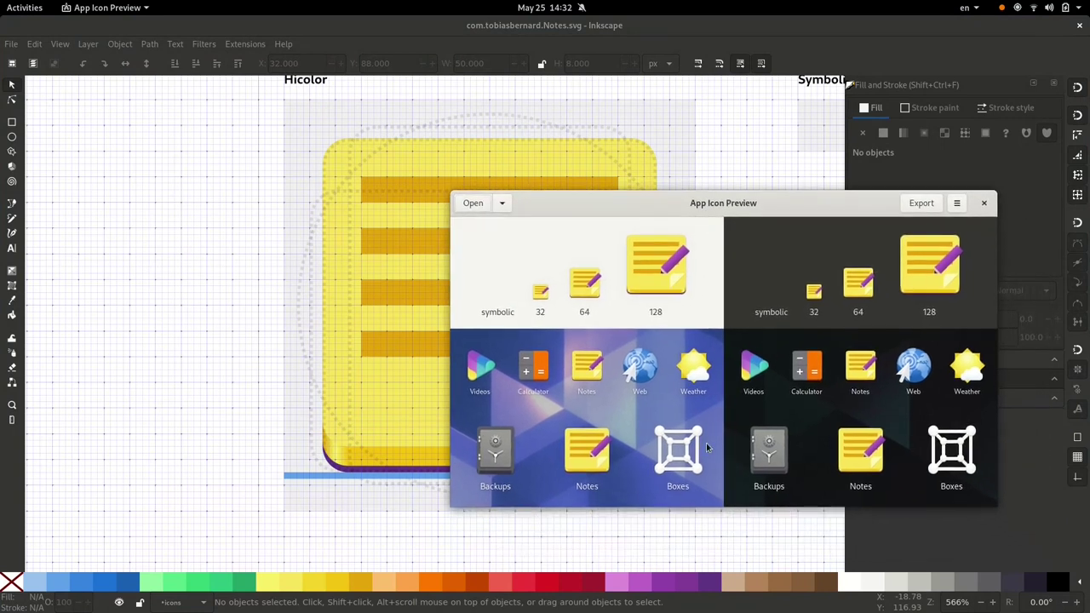
{"action": "left_click", "coordinate": [246, 396]}
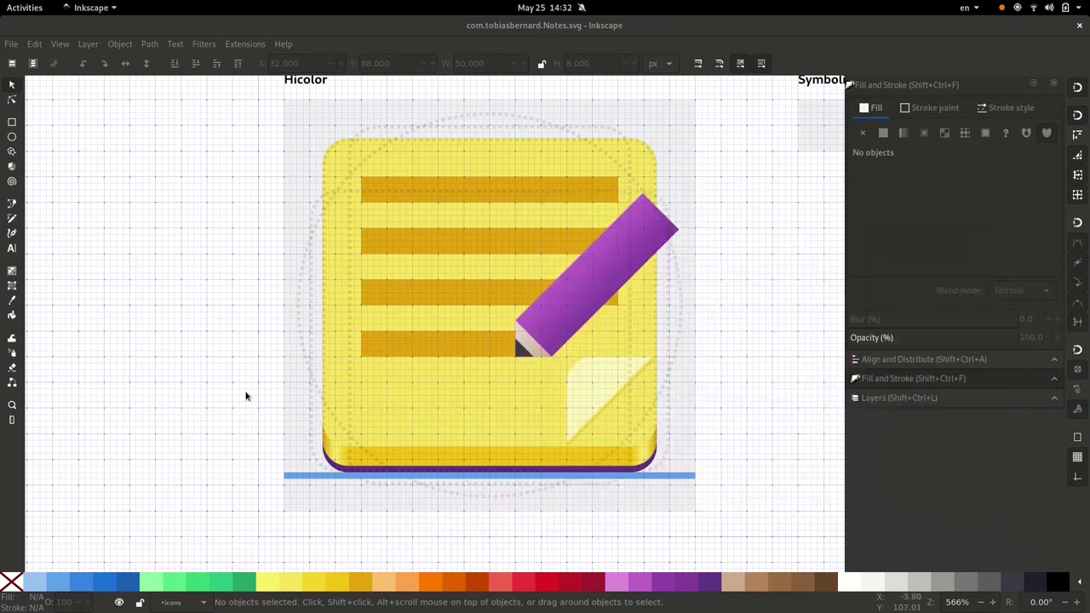
Draw a square of about 12 × 12 px centred on the Symbolic canvas, at X 170 px and Y 18 px.
{"action": "scroll", "coordinate": [686, 340], "scroll_direction": "right", "scroll_amount": 7}
{"action": "scroll", "coordinate": [687, 341], "scroll_direction": "up", "scroll_amount": 3}
{"action": "scroll", "coordinate": [426, 409], "scroll_direction": "down", "scroll_amount": 1}
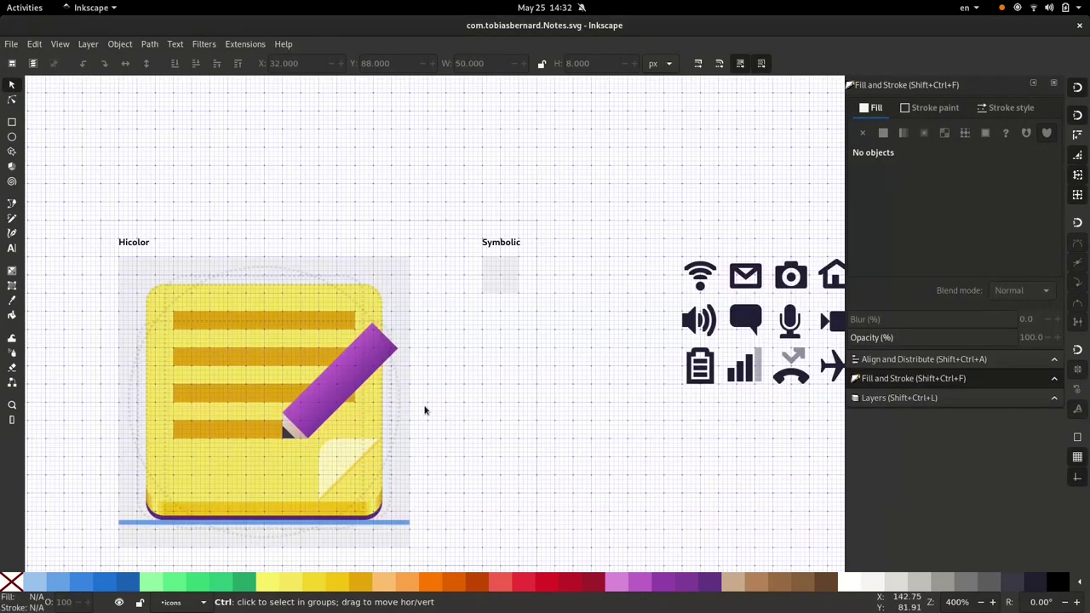
{"action": "scroll", "coordinate": [491, 383], "scroll_direction": "up", "scroll_amount": 1}
{"action": "scroll", "coordinate": [491, 383], "scroll_direction": "up", "scroll_amount": 1}
{"action": "scroll", "coordinate": [477, 381], "scroll_direction": "right", "scroll_amount": 1}
{"action": "scroll", "coordinate": [479, 313], "scroll_direction": "up", "scroll_amount": 1, "text": "ctrl"}
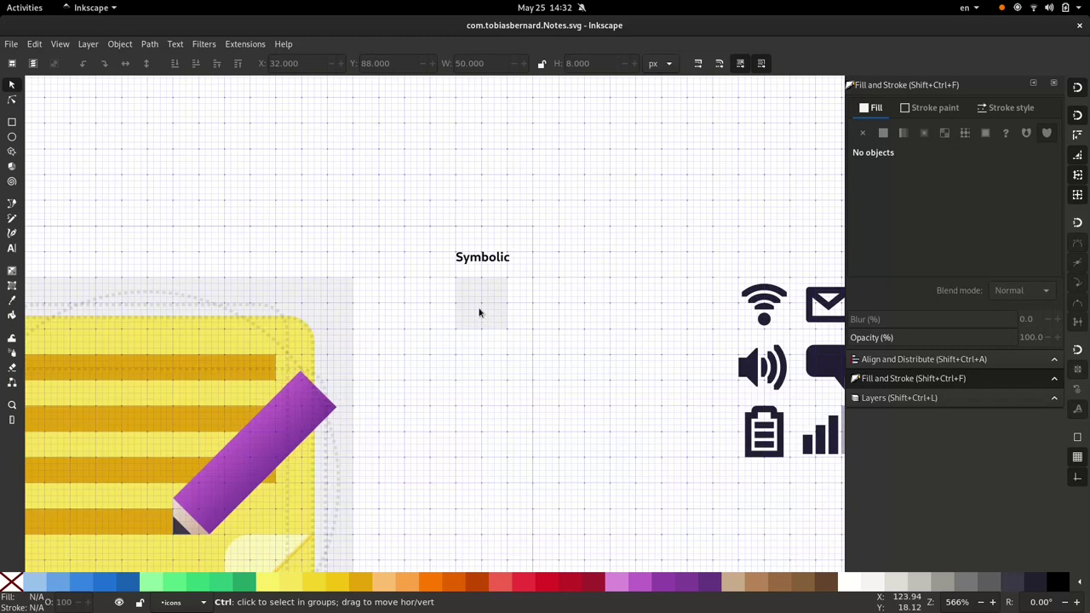
{"action": "scroll", "coordinate": [457, 445], "scroll_direction": "up", "scroll_amount": 1, "text": "ctrl"}
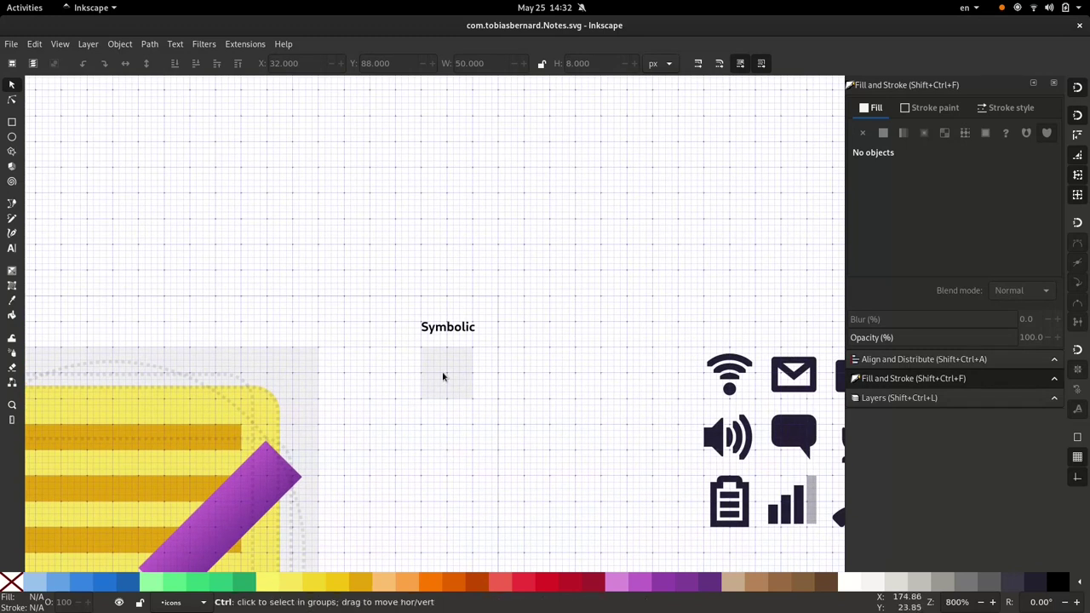
{"action": "scroll", "coordinate": [442, 373], "scroll_direction": "up", "scroll_amount": 2, "text": "ctrl"}
{"action": "key", "text": "r"}
{"action": "scroll", "coordinate": [432, 355], "scroll_direction": "up", "scroll_amount": 1, "text": "ctrl"}
{"action": "scroll", "coordinate": [423, 337], "scroll_direction": "down", "scroll_amount": 1}
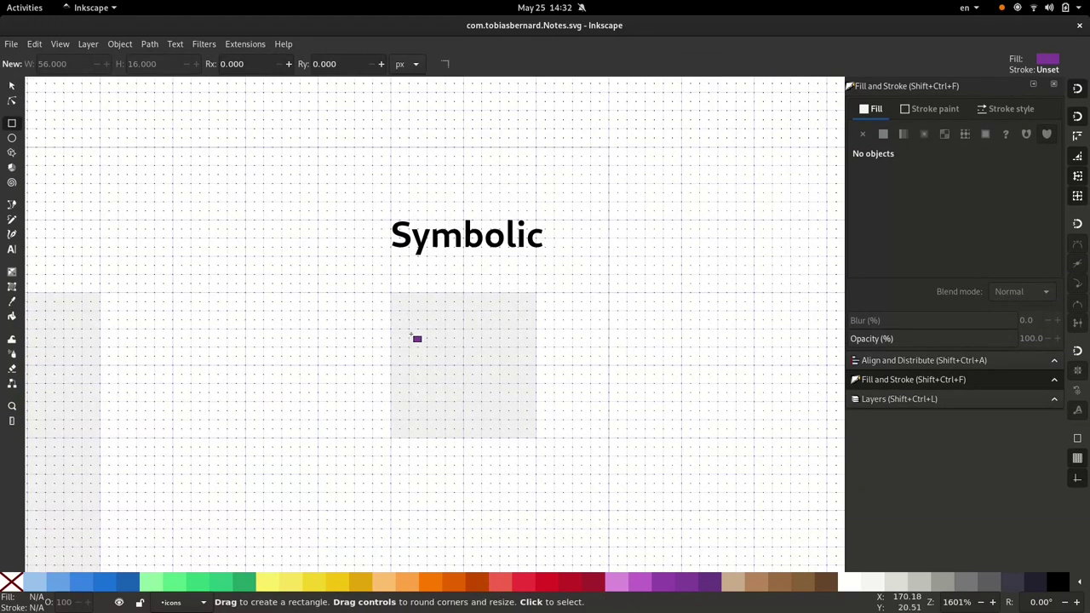
{"action": "left_click_drag", "start_coordinate": [408, 309], "coordinate": [516, 420]}
{"action": "key", "text": "s"}
{"action": "left_click_drag", "start_coordinate": [416, 327], "coordinate": [414, 322]}
{"action": "left_click_drag", "start_coordinate": [520, 364], "coordinate": [521, 368]}
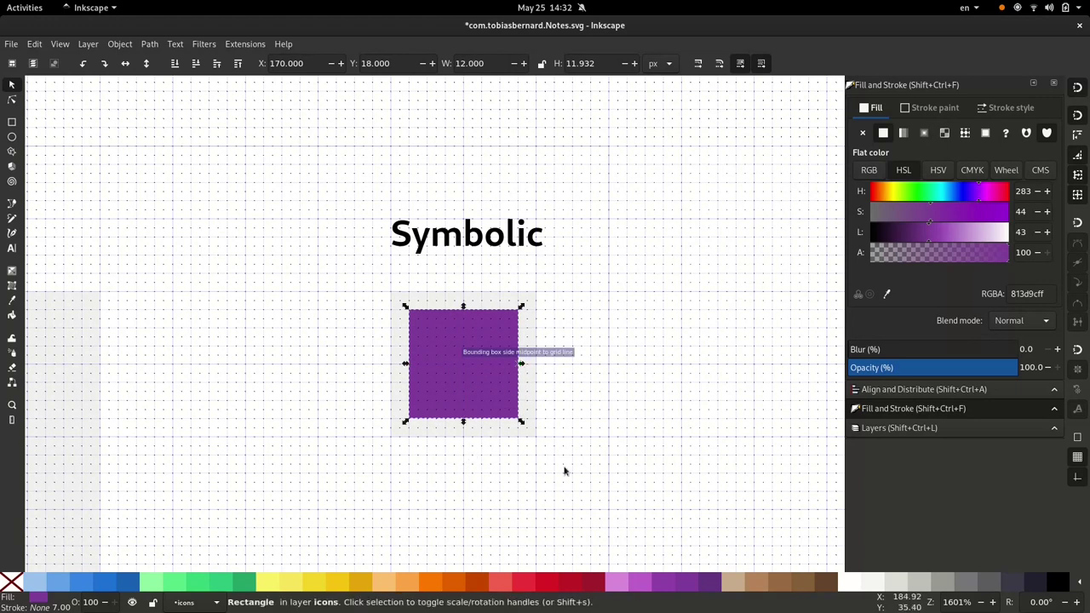
Turn the symbolic square into an unfilled outline with a 2 px stroke coloured dark 241f31.
{"action": "right_click", "coordinate": [38, 606]}
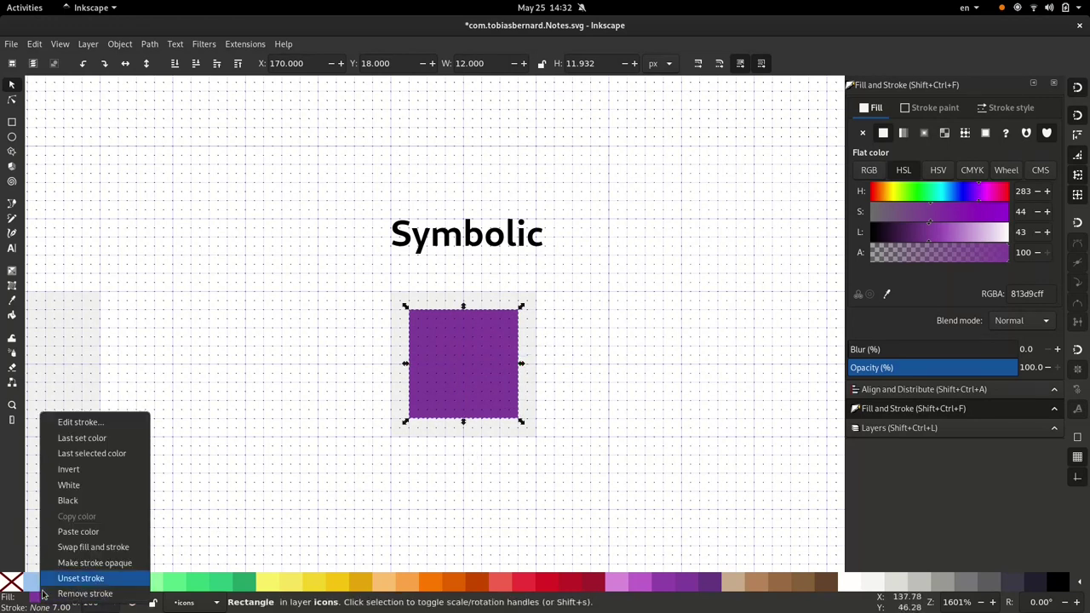
{"action": "left_click", "coordinate": [73, 546]}
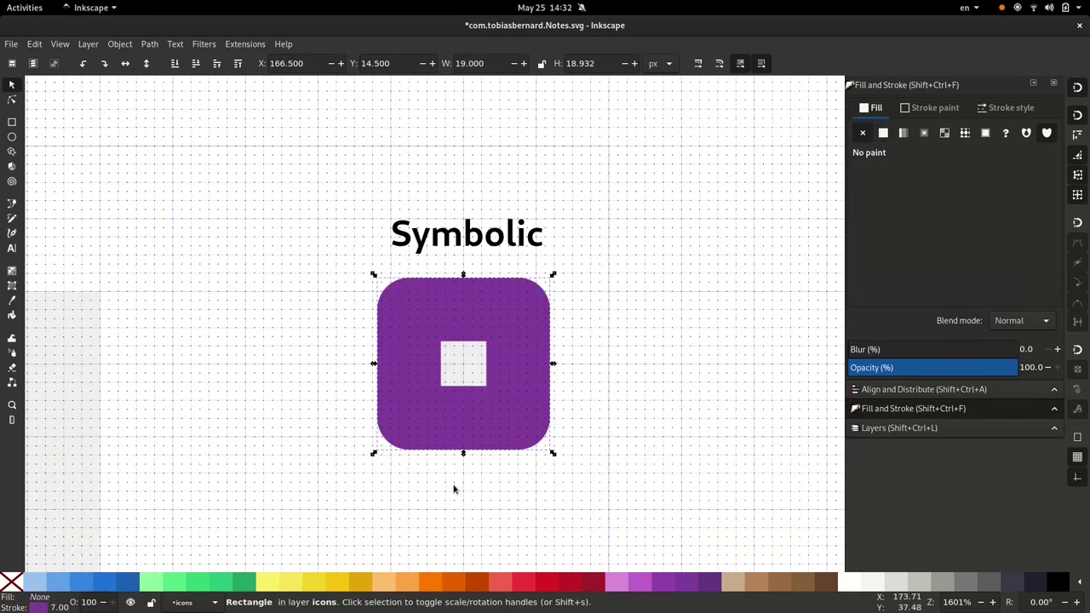
{"action": "right_click", "coordinate": [59, 607]}
{"action": "left_click", "coordinate": [85, 507]}
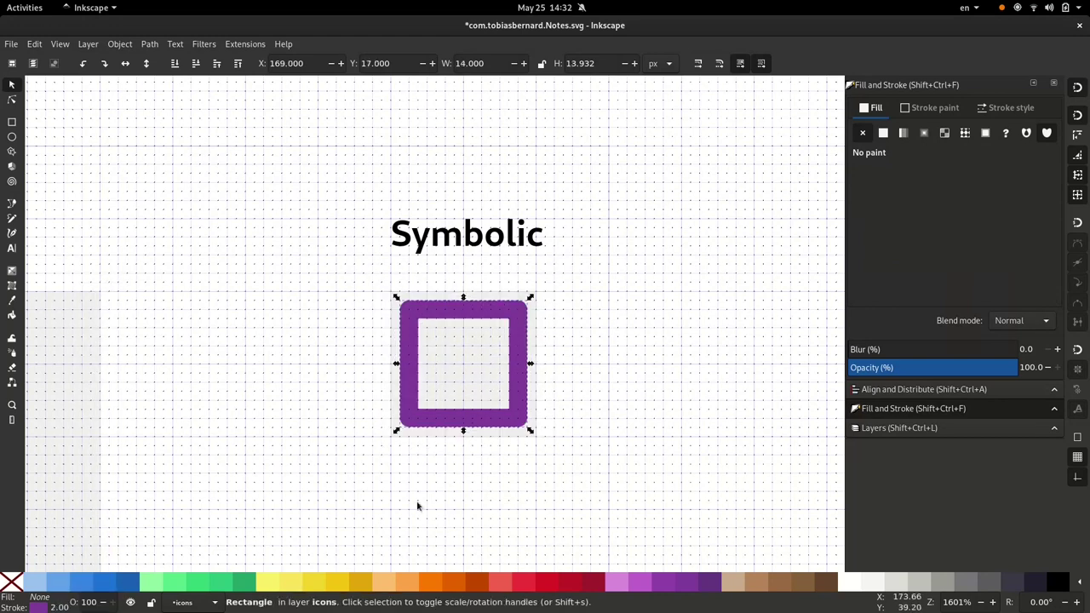
{"action": "left_click", "coordinate": [1043, 587]}
{"action": "key", "text": "ctrl+z"}
{"action": "left_click", "coordinate": [1040, 588], "text": "shift"}
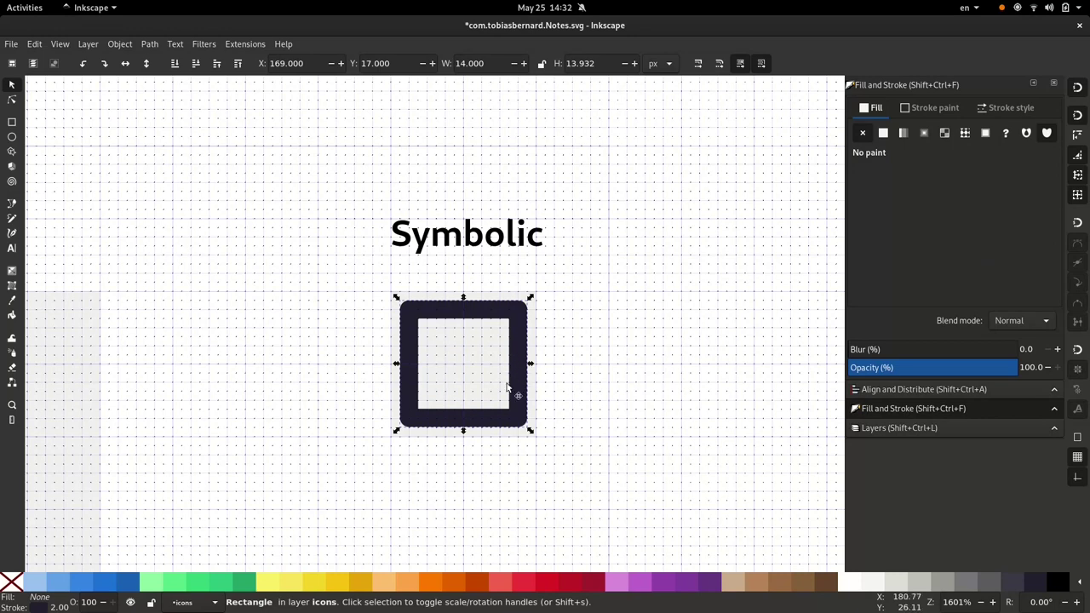
With node snapping on, draw a closed five-node diagonal pencil shape, 9 × 9 px, from inside the symbolic square to its upper-right corner.
{"action": "scroll", "coordinate": [430, 417], "scroll_direction": "down", "scroll_amount": 2}
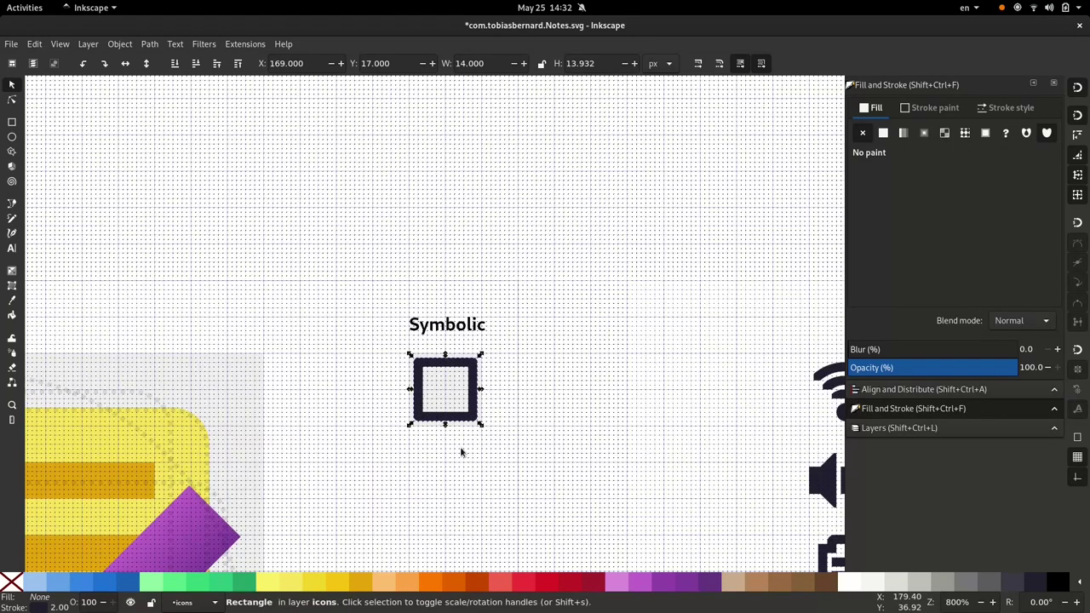
{"action": "scroll", "coordinate": [513, 370], "scroll_direction": "down", "scroll_amount": 3}
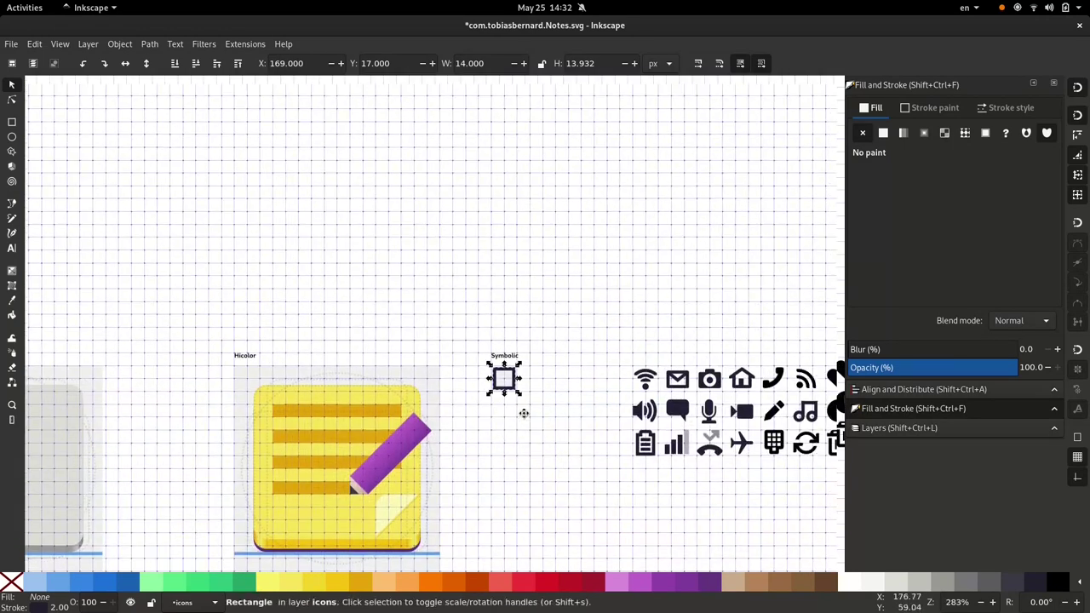
{"action": "scroll", "coordinate": [528, 383], "scroll_direction": "up", "scroll_amount": 5}
{"action": "key", "text": "b"}
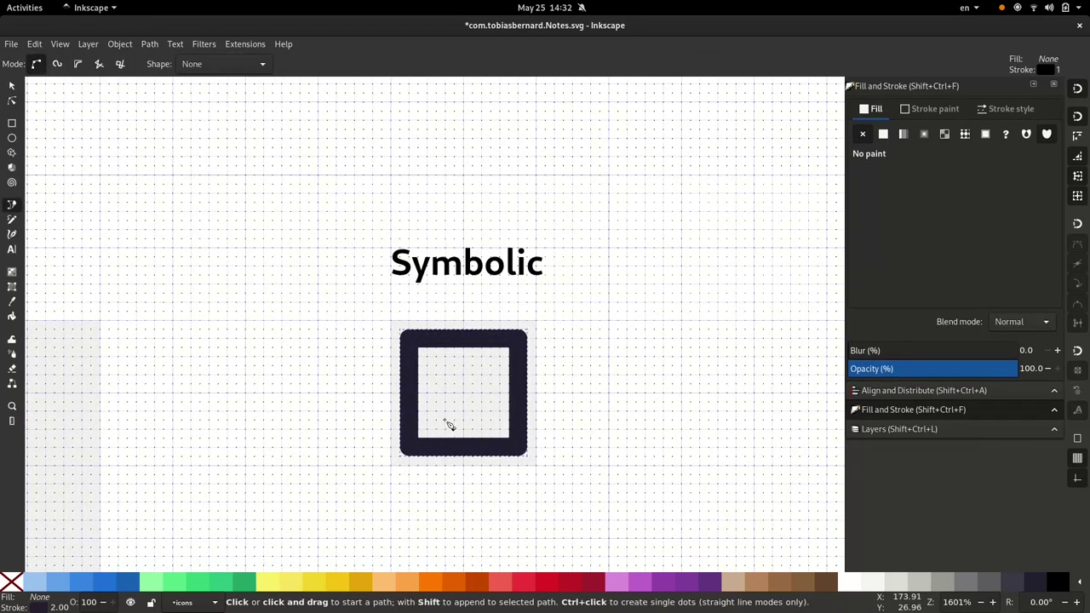
{"action": "scroll", "coordinate": [450, 424], "scroll_direction": "up", "scroll_amount": 1}
{"action": "left_click", "coordinate": [1078, 224]}
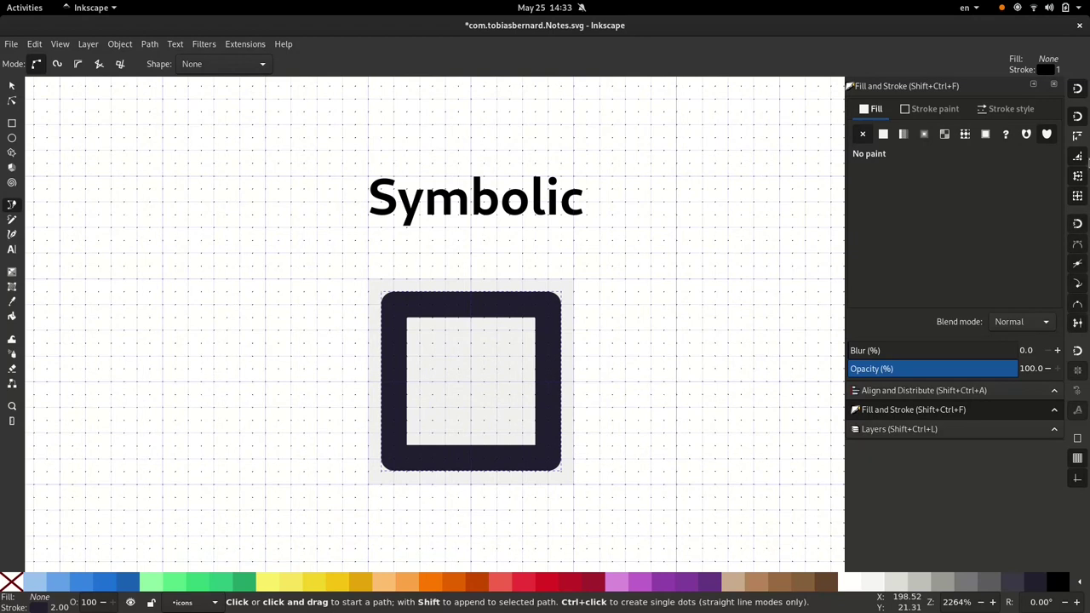
{"action": "left_click", "coordinate": [447, 422]}
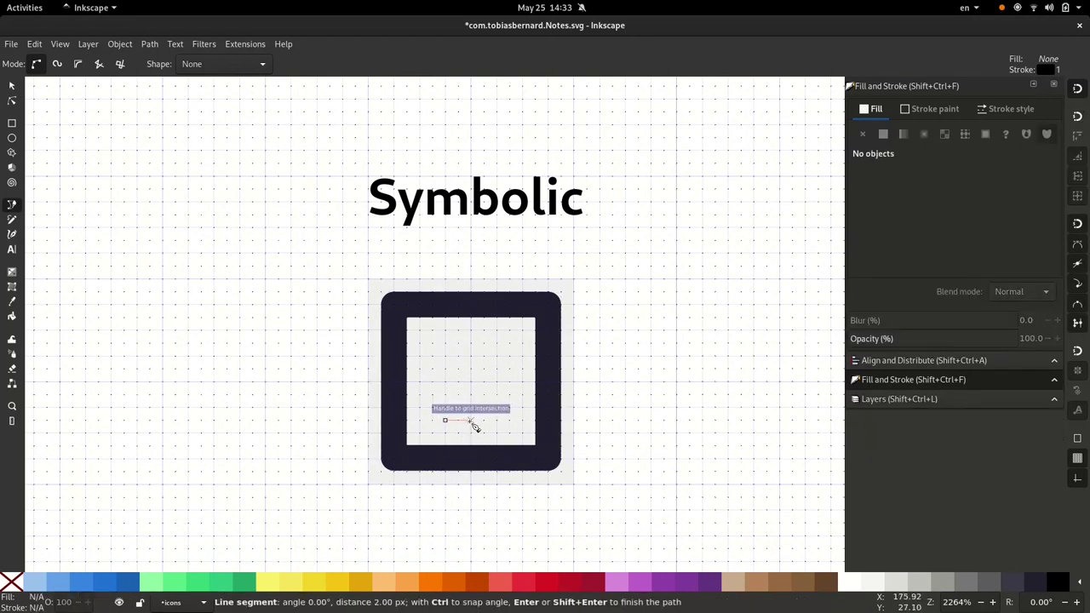
{"action": "left_click", "coordinate": [471, 423]}
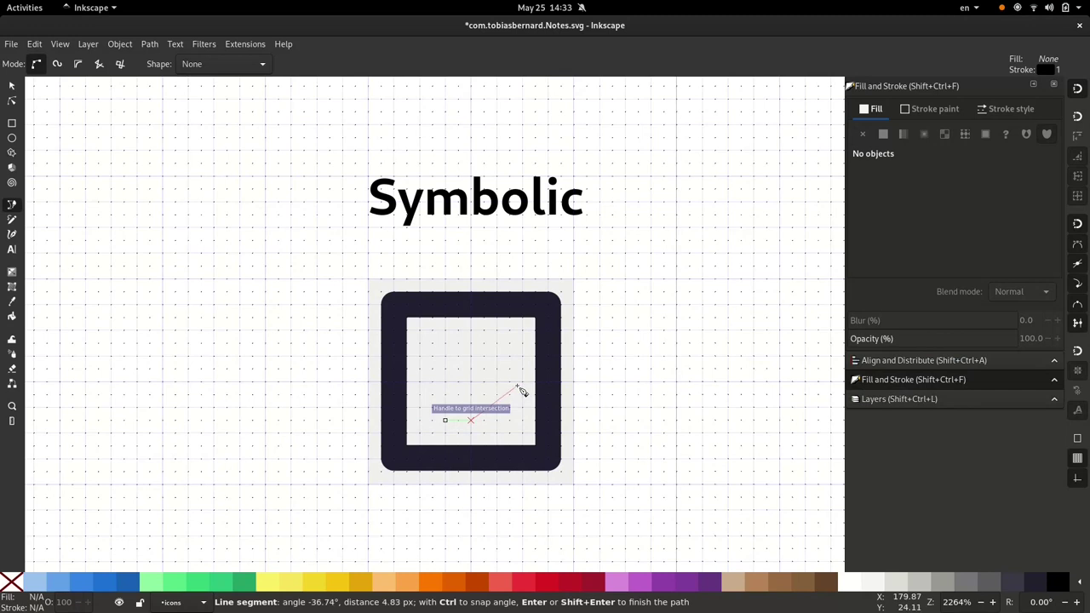
{"action": "left_click", "coordinate": [560, 331]}
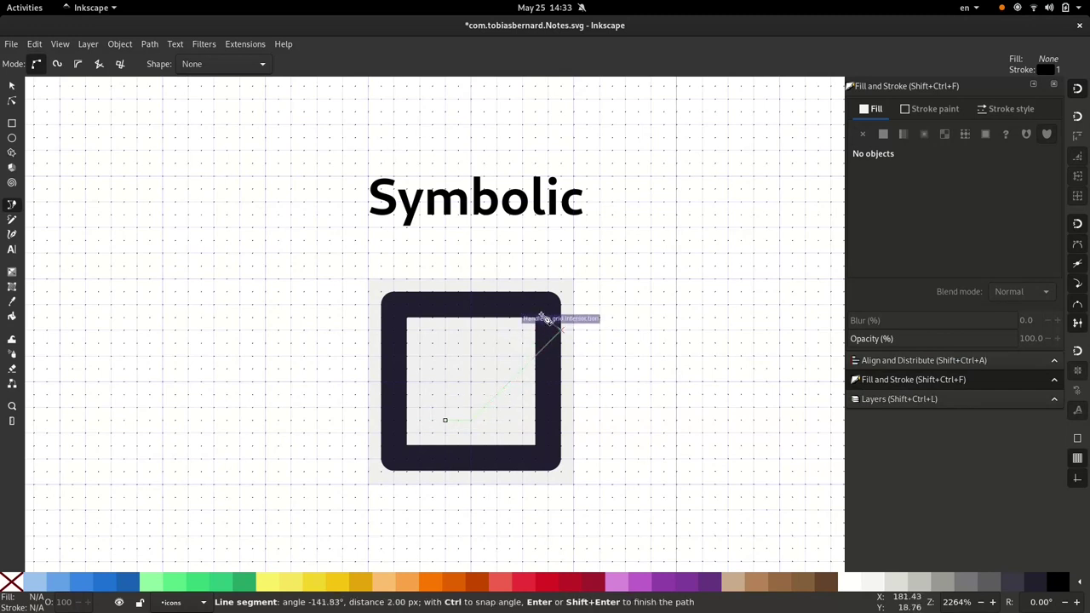
{"action": "left_click", "coordinate": [535, 305]}
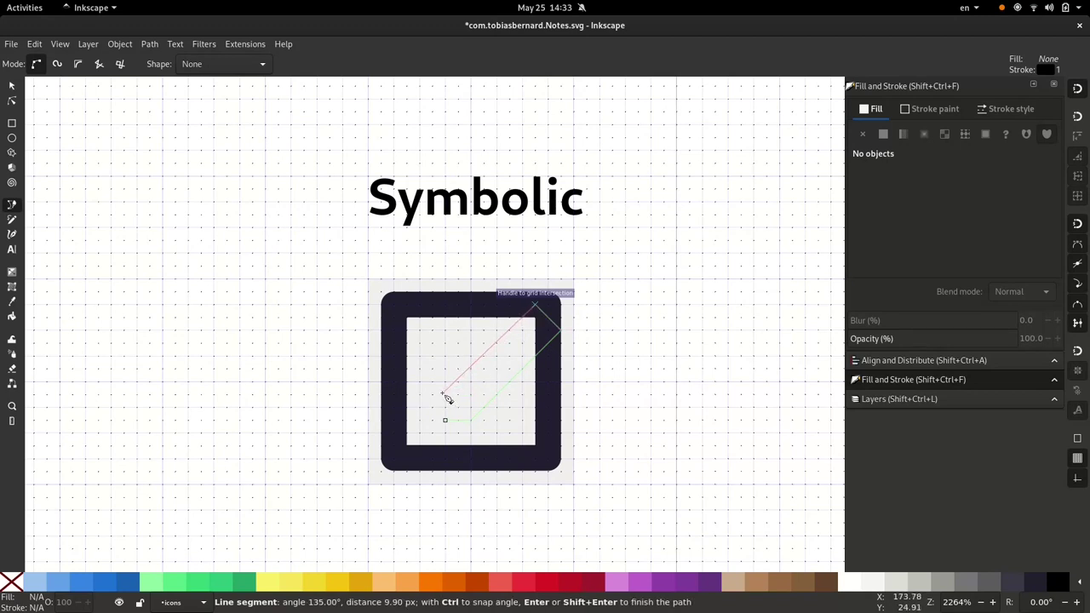
{"action": "left_click", "coordinate": [444, 420]}
Fill the symbolic pencil shape with the dark 241f31 picked from the square's outline.
{"action": "key", "text": "d"}
{"action": "left_click", "coordinate": [450, 461]}
{"action": "key", "text": "s"}
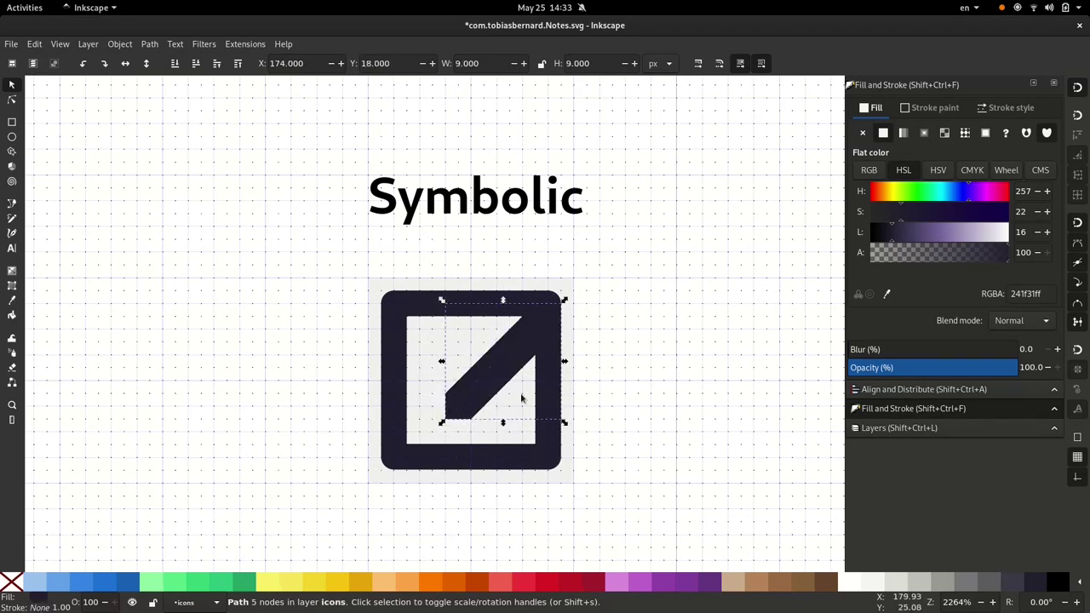
Save the drawing and check the symbolic icon in App Icon Preview.
{"action": "key", "text": "ctrl+s"}
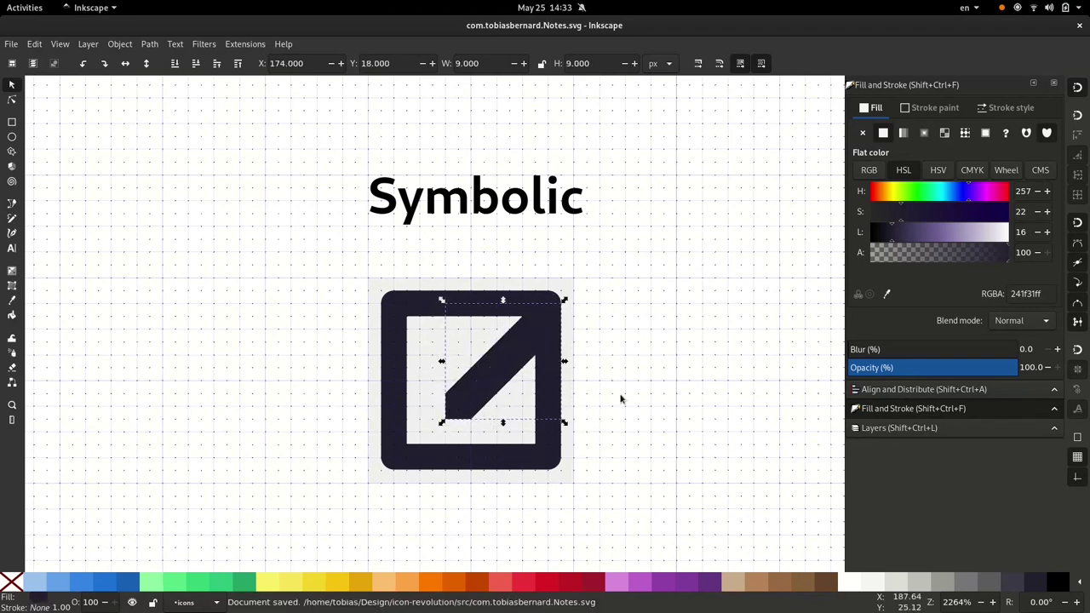
{"action": "key", "text": "alt+Tab"}
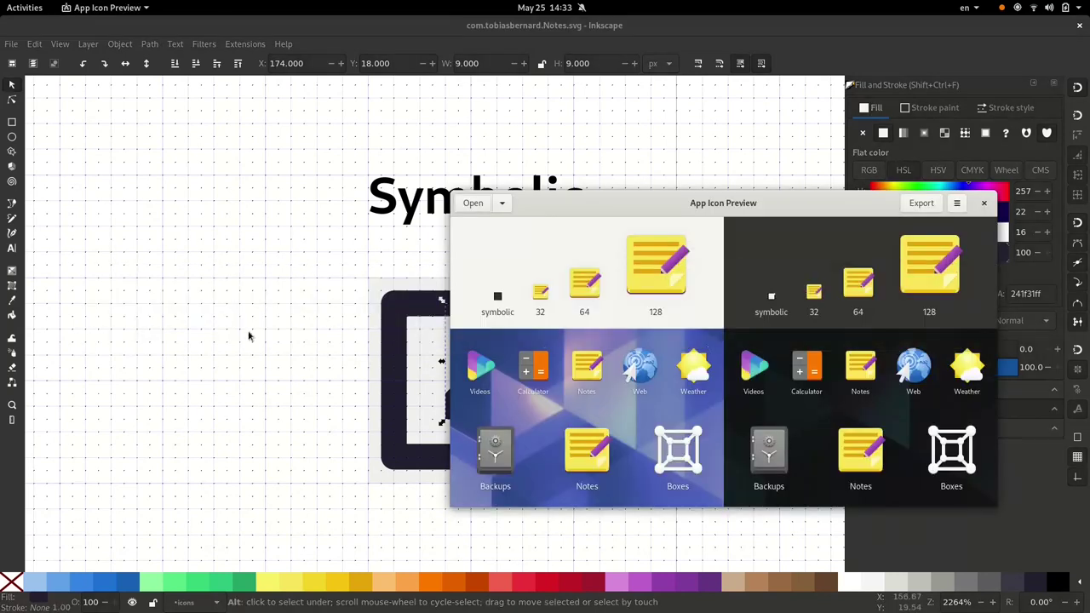
{"action": "left_click", "coordinate": [237, 388]}
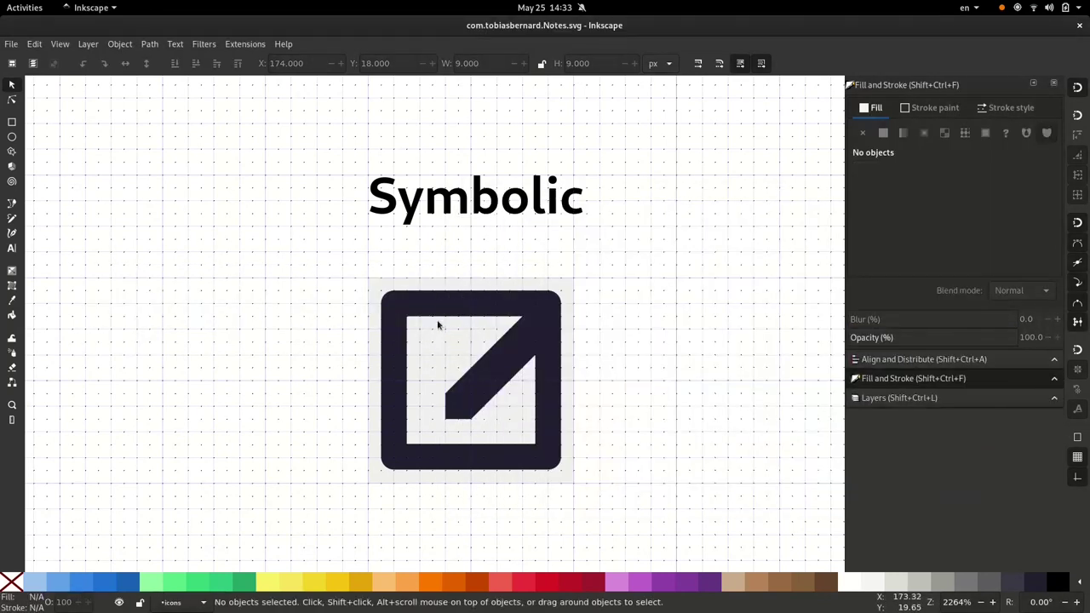
Select the symbolic square outline and convert its stroke to a path.
{"action": "left_click", "coordinate": [438, 304], "text": "ctrl"}
{"action": "key", "text": "r"}
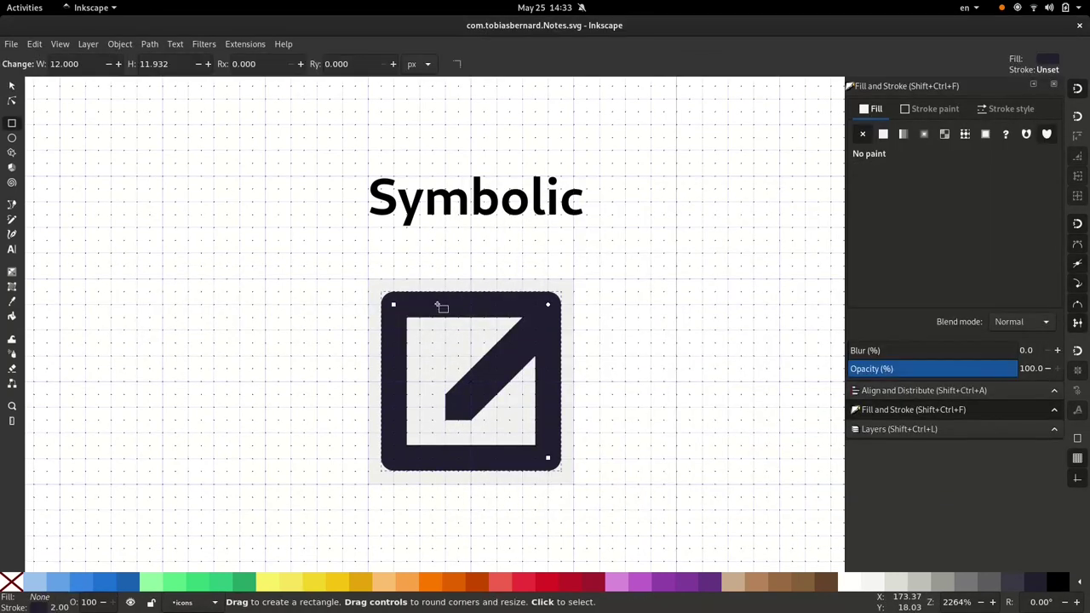
{"action": "key", "text": "n"}
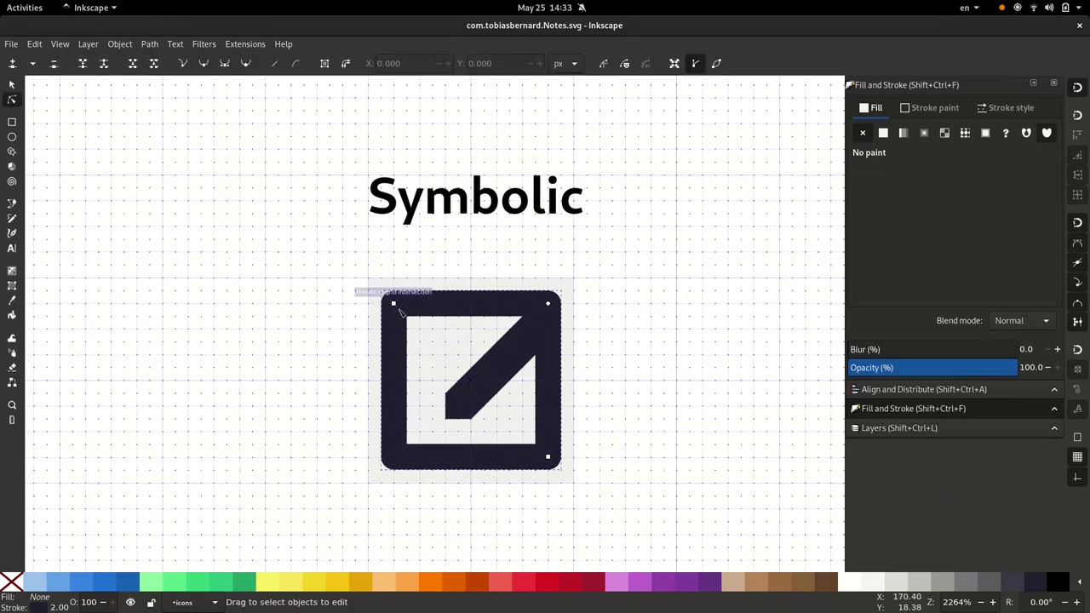
{"action": "left_click", "coordinate": [346, 64]}
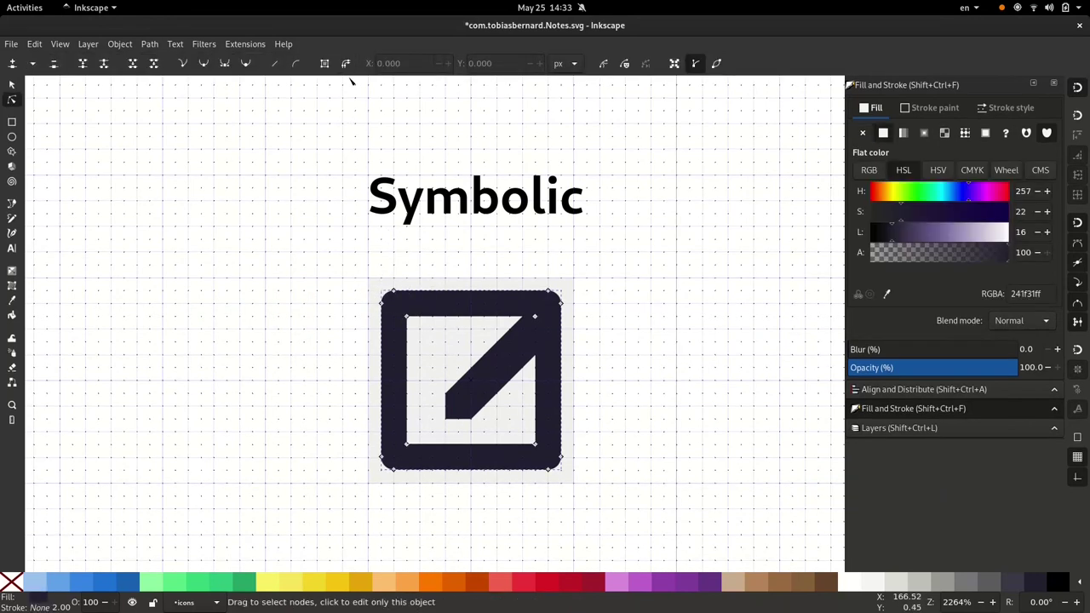
Save the converted outline and recheck the symbolic icon on light and dark backgrounds in App Icon Preview.
{"action": "key", "text": "ctrl+s"}
{"action": "key", "text": "super"}
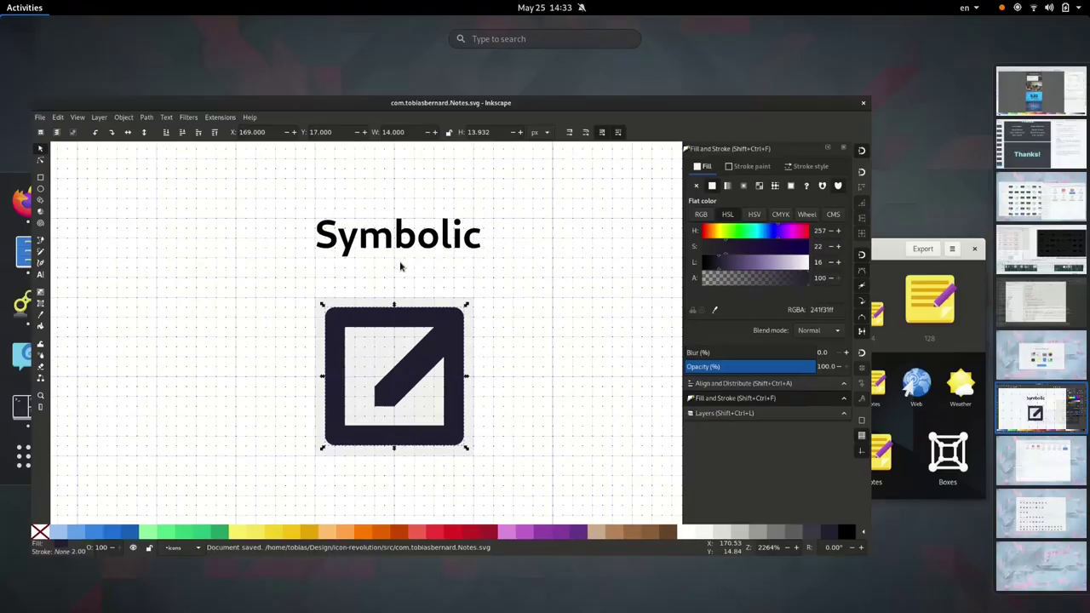
{"action": "left_click", "coordinate": [703, 362]}
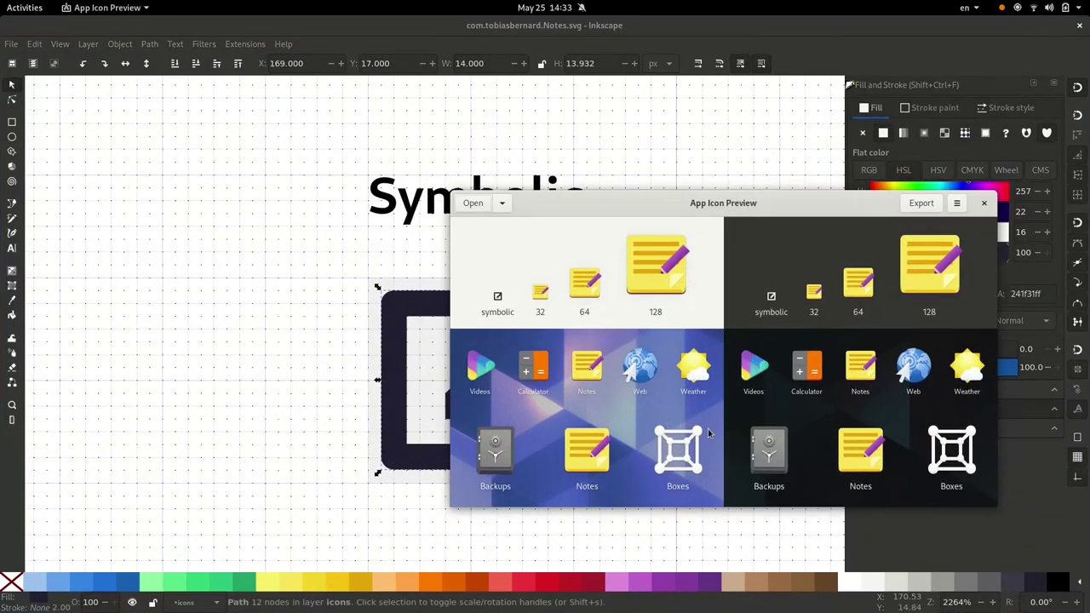
{"action": "left_click_drag", "start_coordinate": [772, 206], "coordinate": [542, 186]}
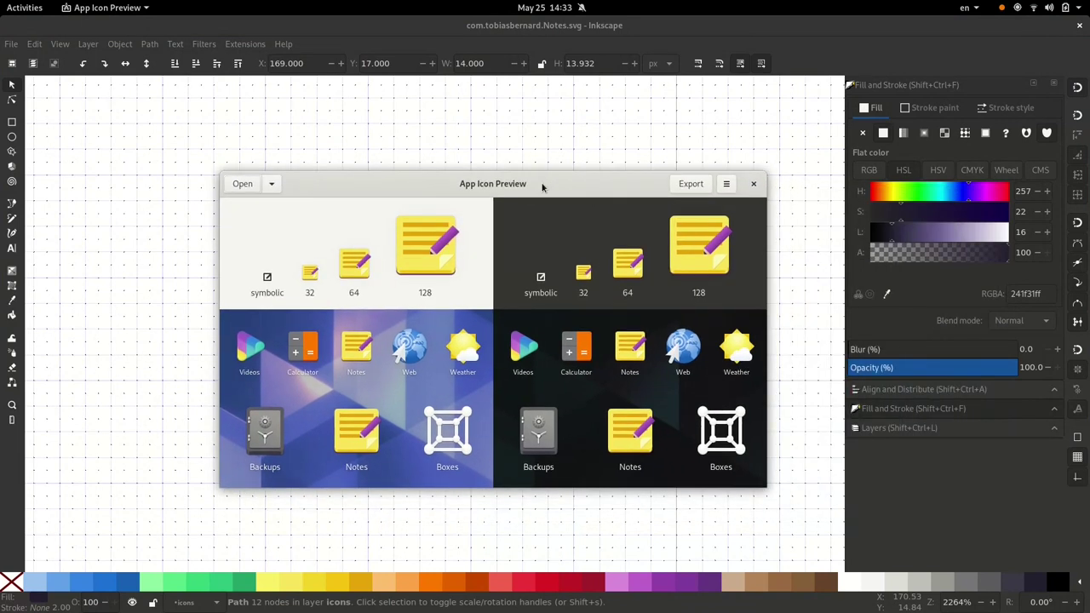